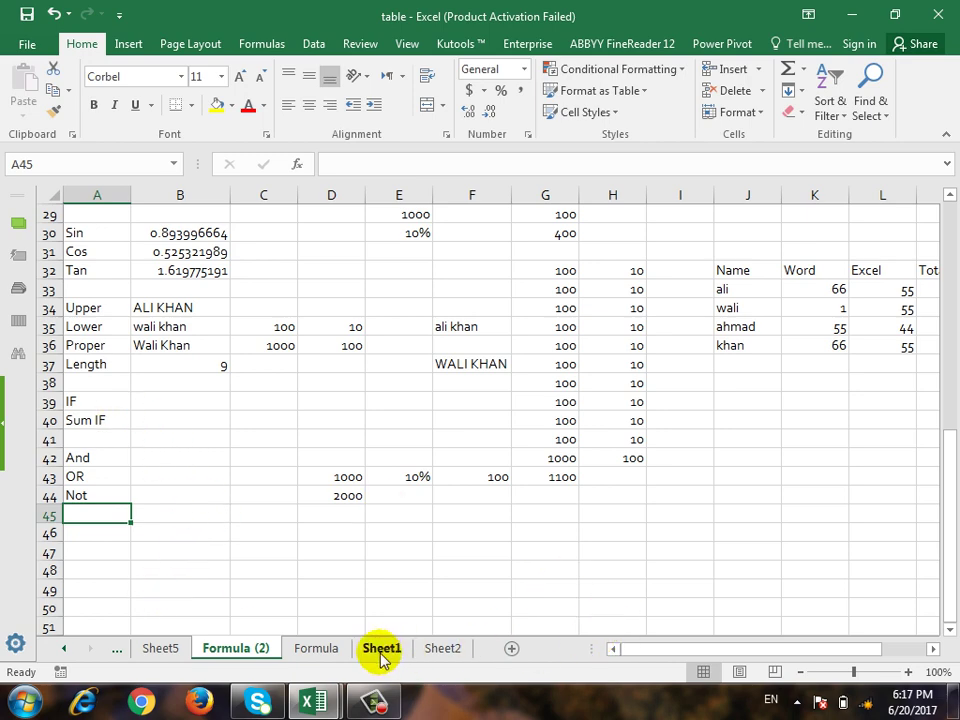
Step: Switch to Sheet1 and clear the SUMIF formula from cell J5
{"action": "scroll", "coordinate": [437, 579], "scroll_direction": "up", "scroll_amount": 1}
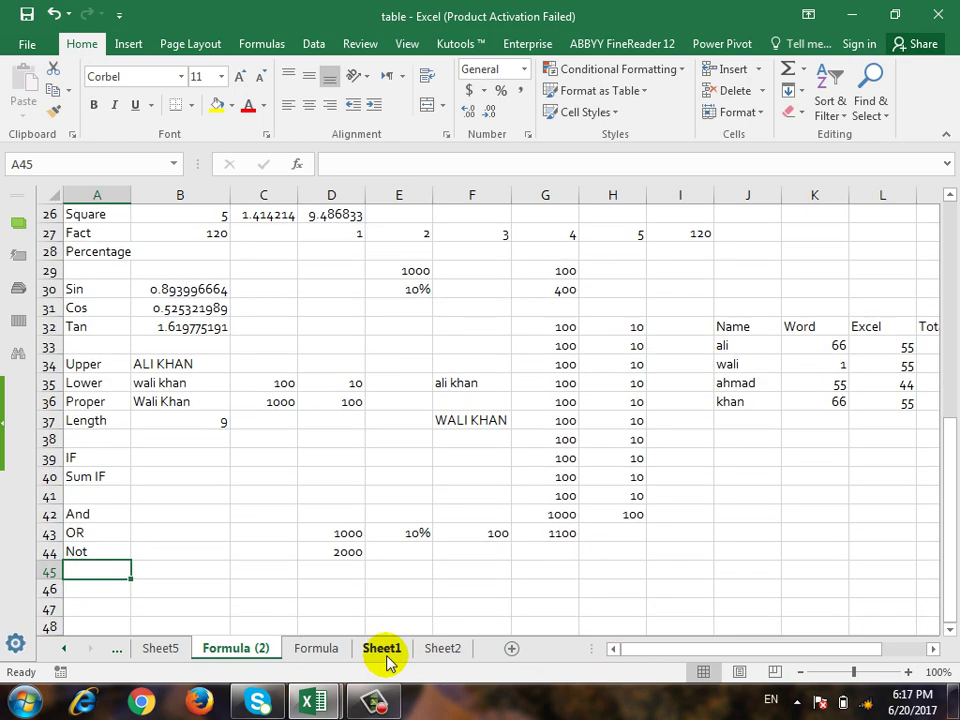
{"action": "left_click", "coordinate": [382, 650]}
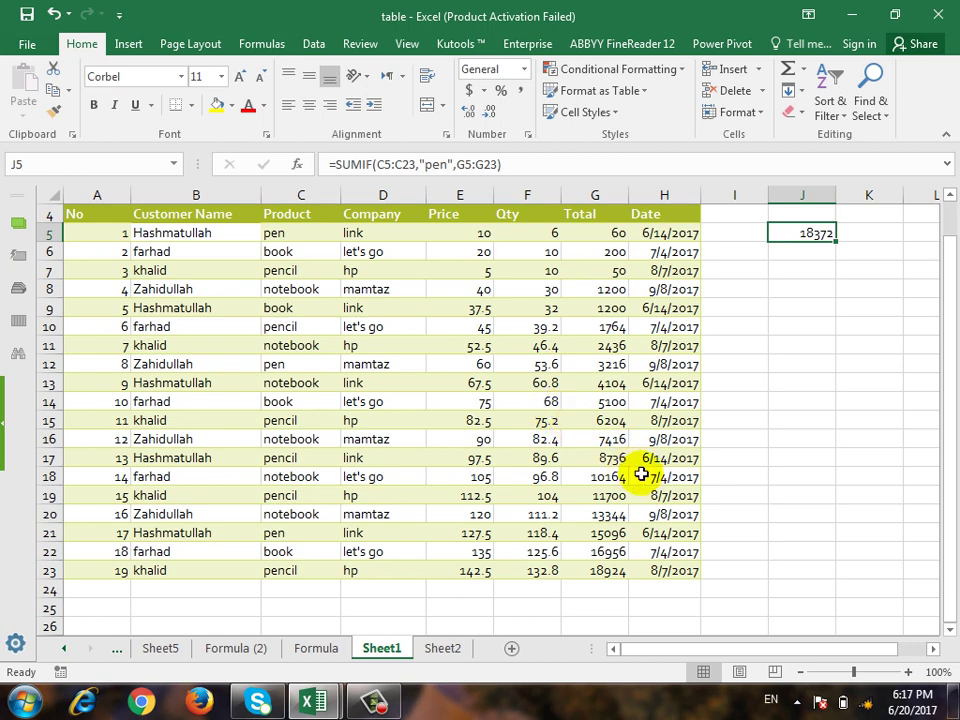
{"action": "scroll", "coordinate": [789, 369], "scroll_direction": "up", "scroll_amount": 1}
{"action": "key", "text": "Delete"}
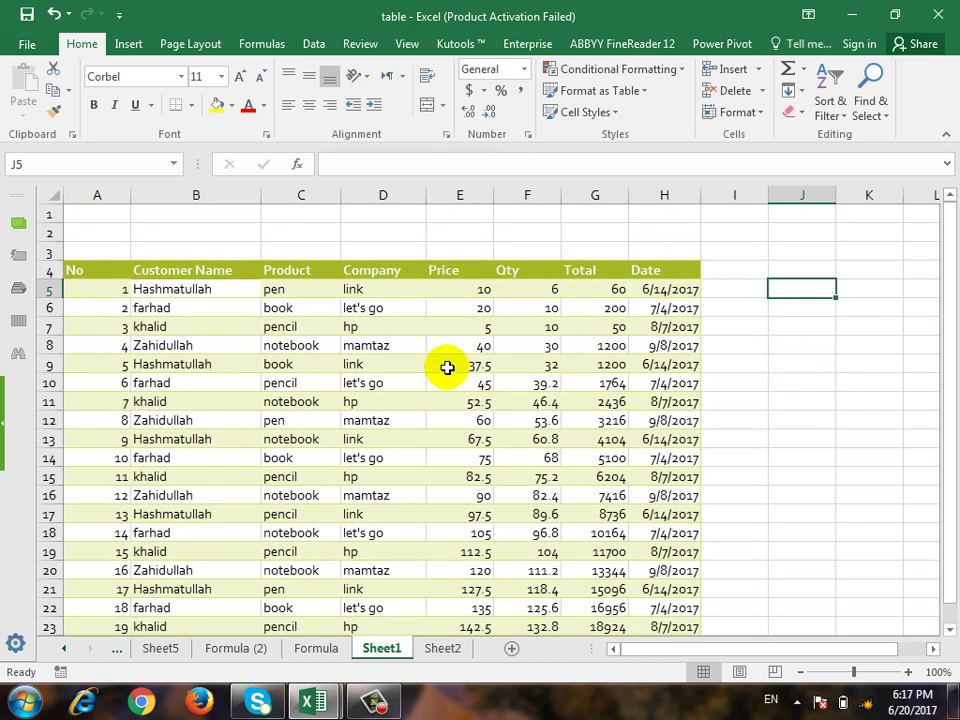
Step: Examine the Product and Total columns, highlighting the pen rows 5 and 12 from product through total
{"action": "left_click", "coordinate": [300, 290]}
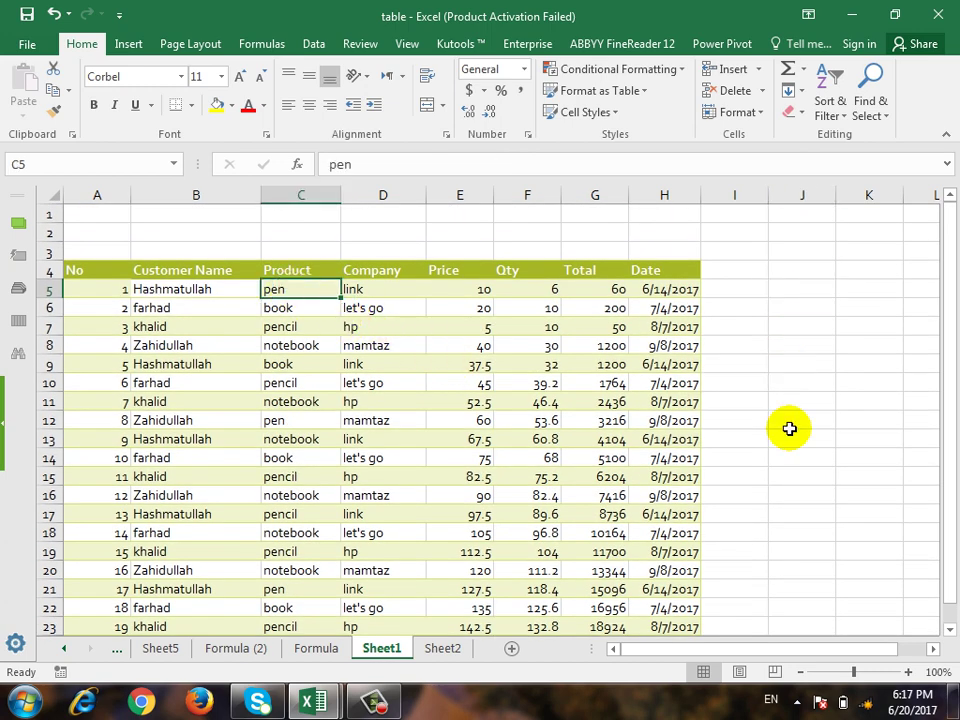
{"action": "scroll", "coordinate": [789, 428], "scroll_direction": "down", "scroll_amount": 1}
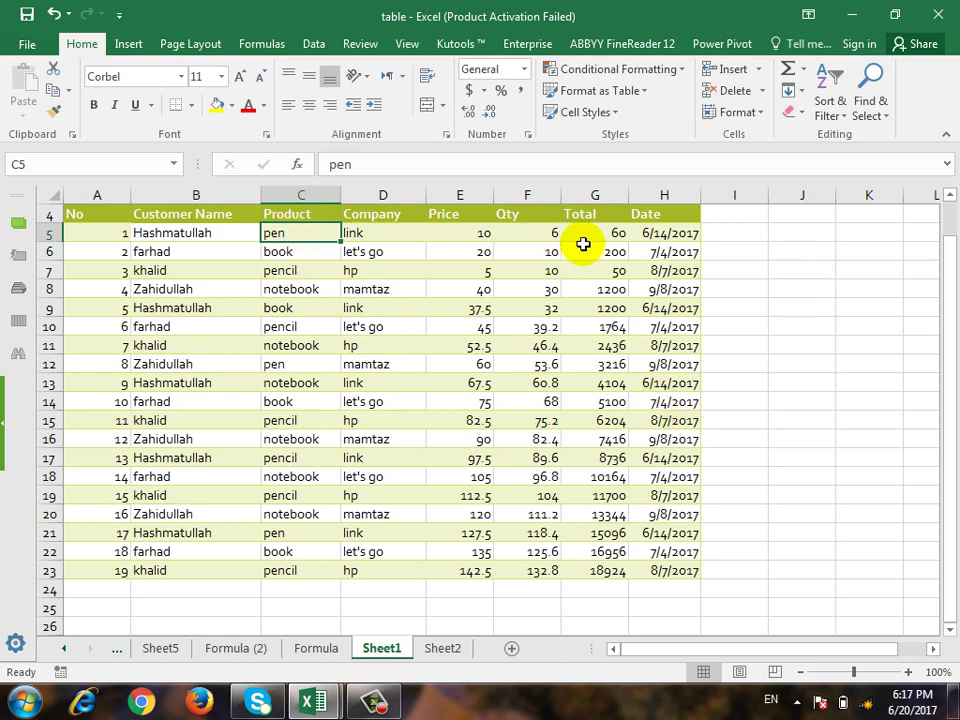
{"action": "left_click_drag", "start_coordinate": [583, 244], "coordinate": [617, 572]}
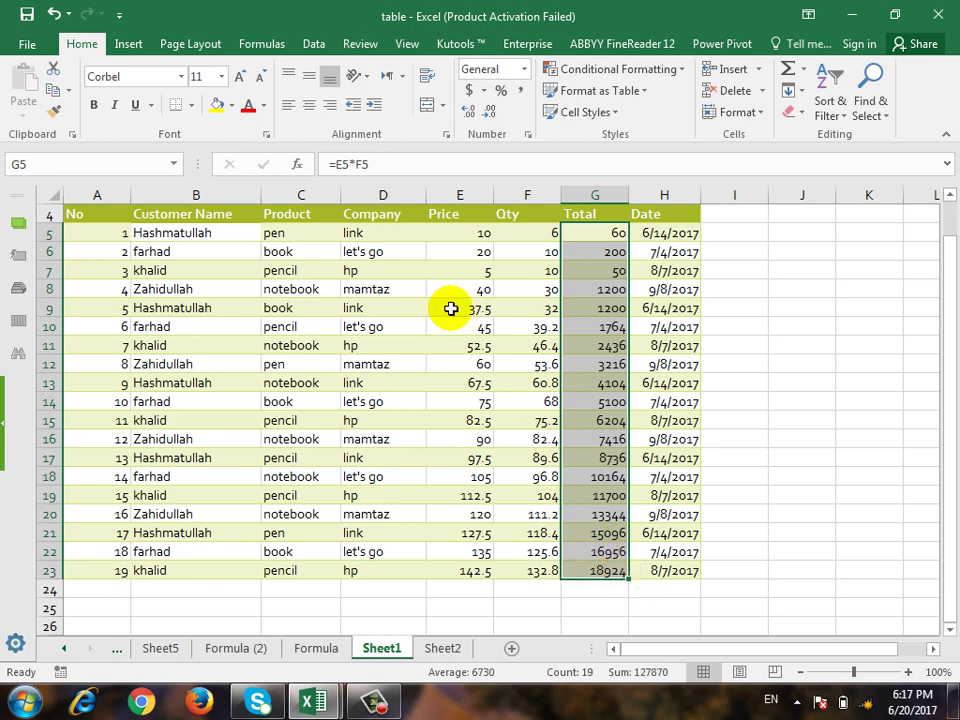
{"action": "left_click", "coordinate": [286, 232]}
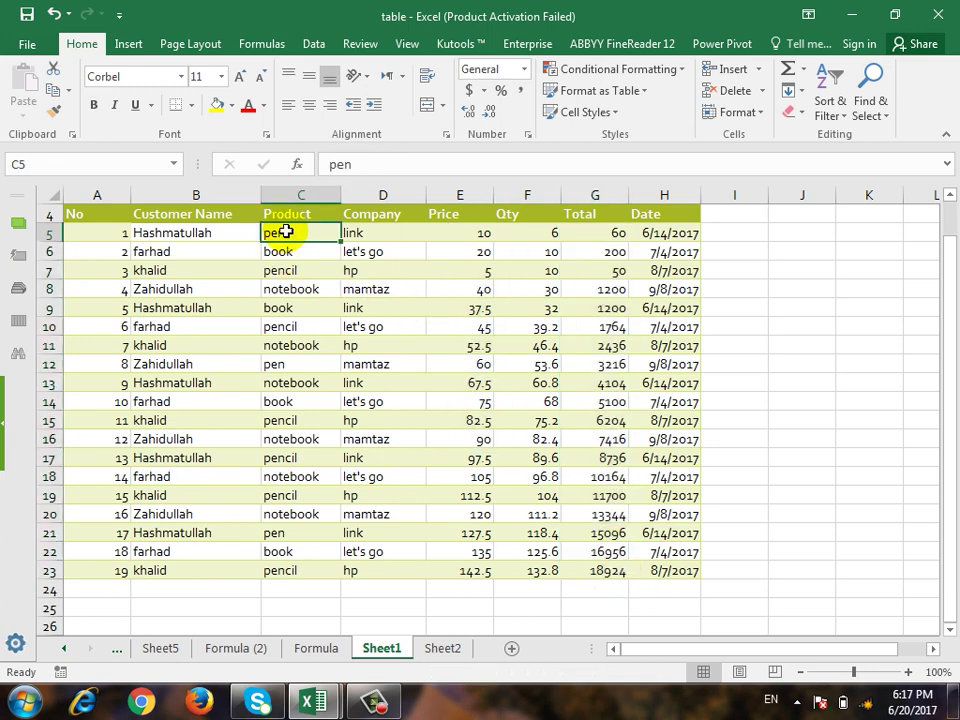
{"action": "left_click_drag", "start_coordinate": [286, 232], "coordinate": [594, 232]}
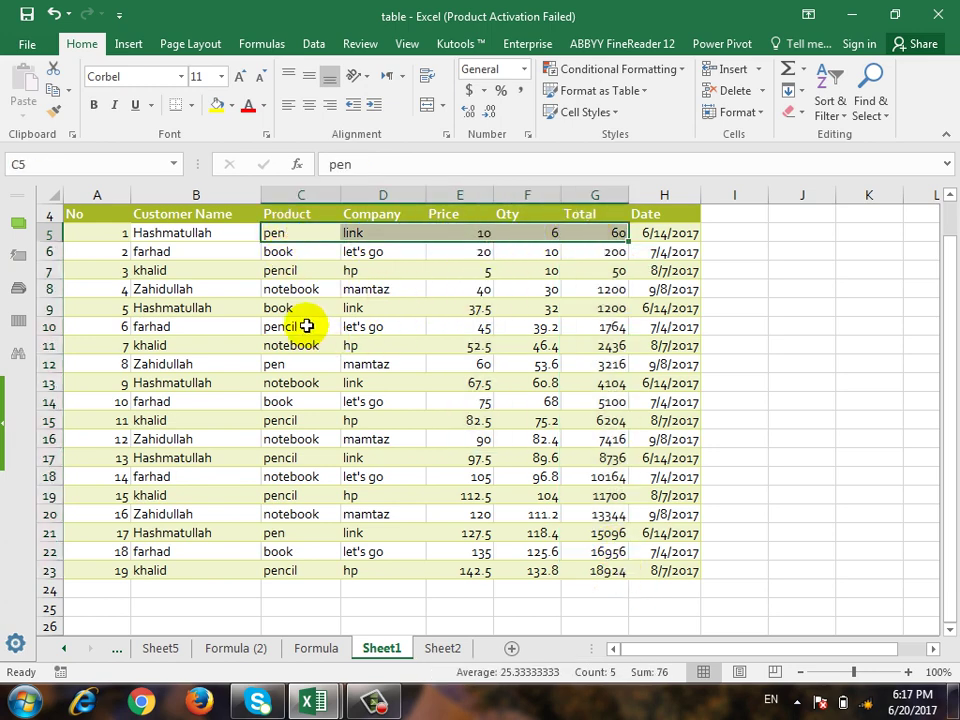
{"action": "left_click_drag", "start_coordinate": [290, 364], "coordinate": [612, 368]}
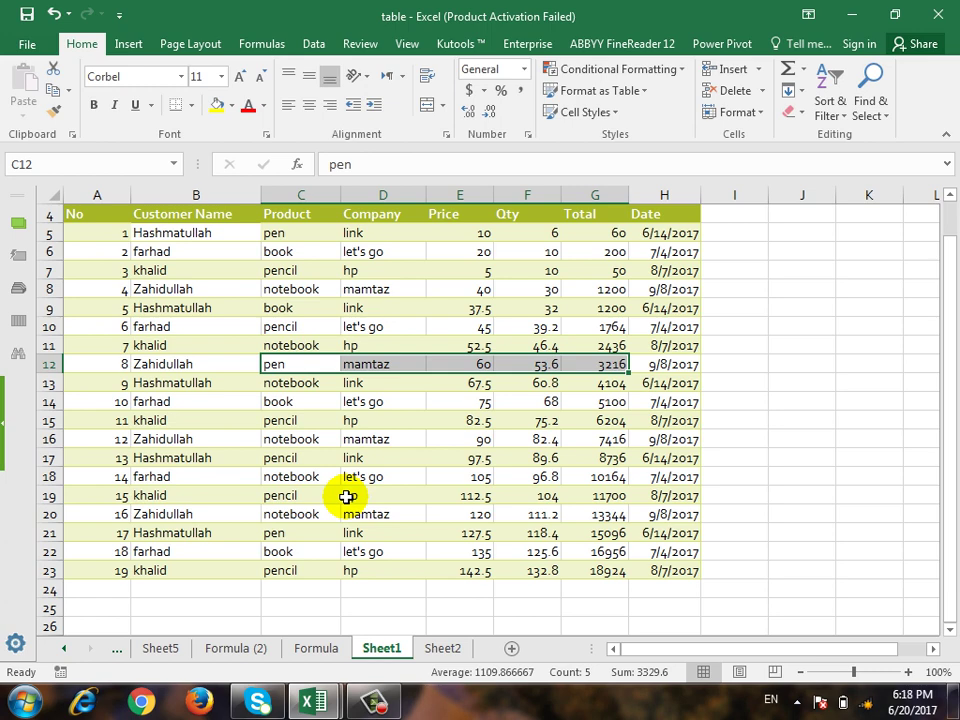
{"action": "left_click", "coordinate": [526, 230]}
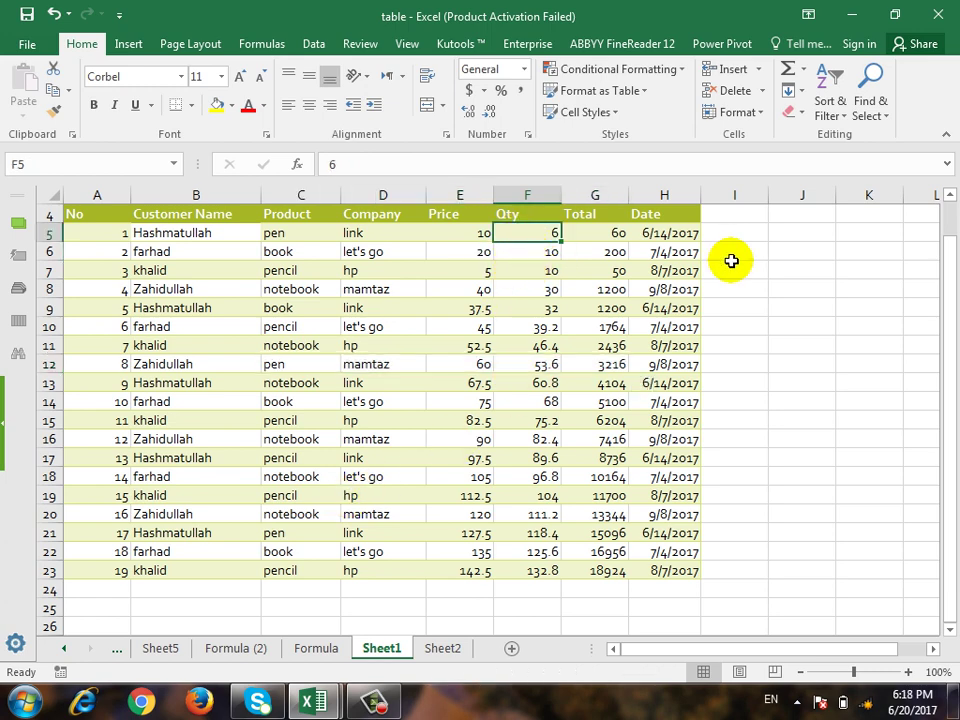
Step: Enter a SUMIF formula in J4 with range C5:C23, criteria "pen" and sum range G5:G23
{"action": "left_click", "coordinate": [816, 256]}
{"action": "scroll", "coordinate": [868, 324], "scroll_direction": "up", "scroll_amount": 1}
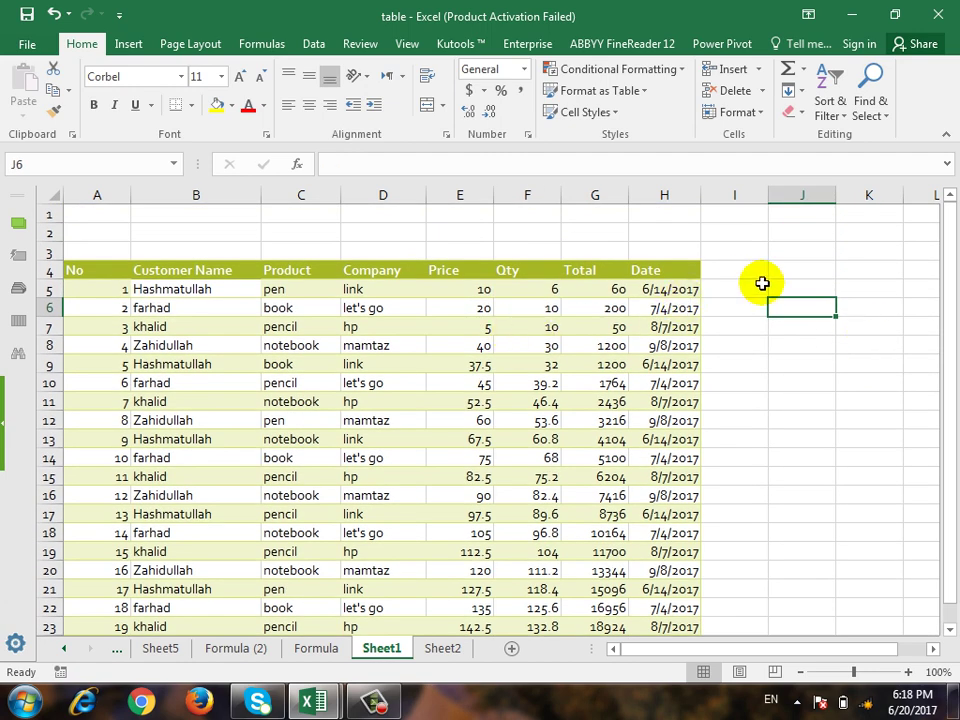
{"action": "left_click", "coordinate": [793, 279]}
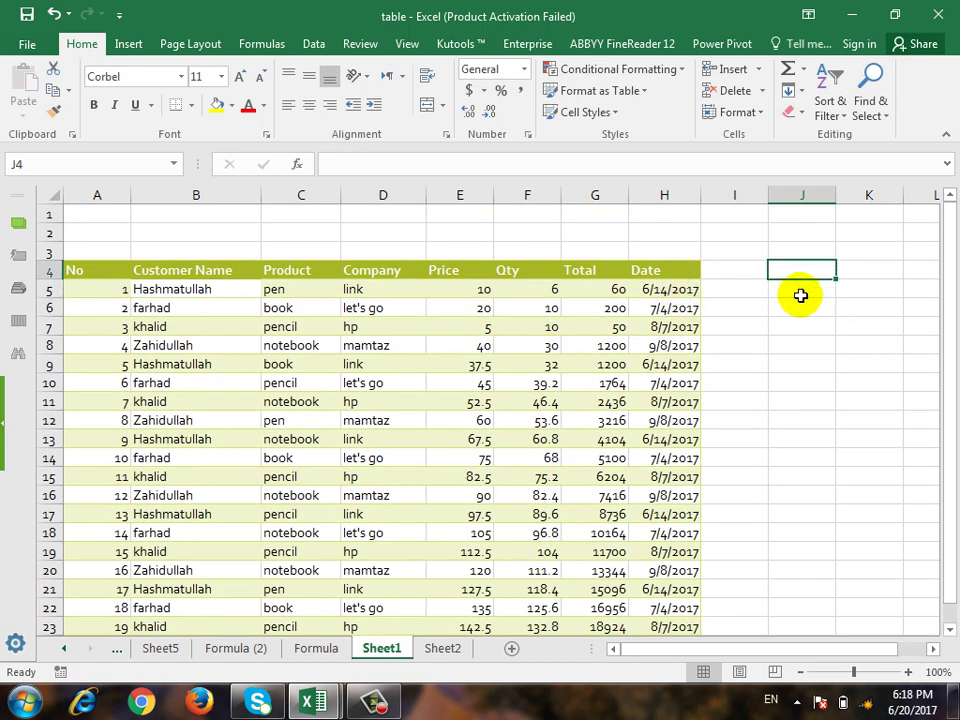
{"action": "type", "text": "=su"}
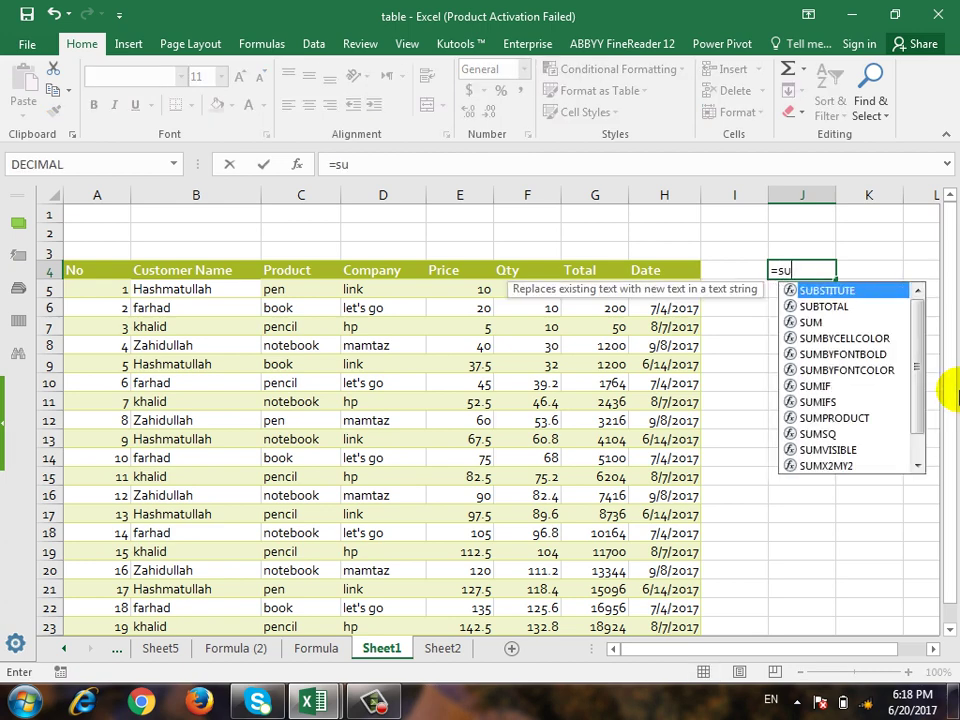
{"action": "type", "text": "mif"}
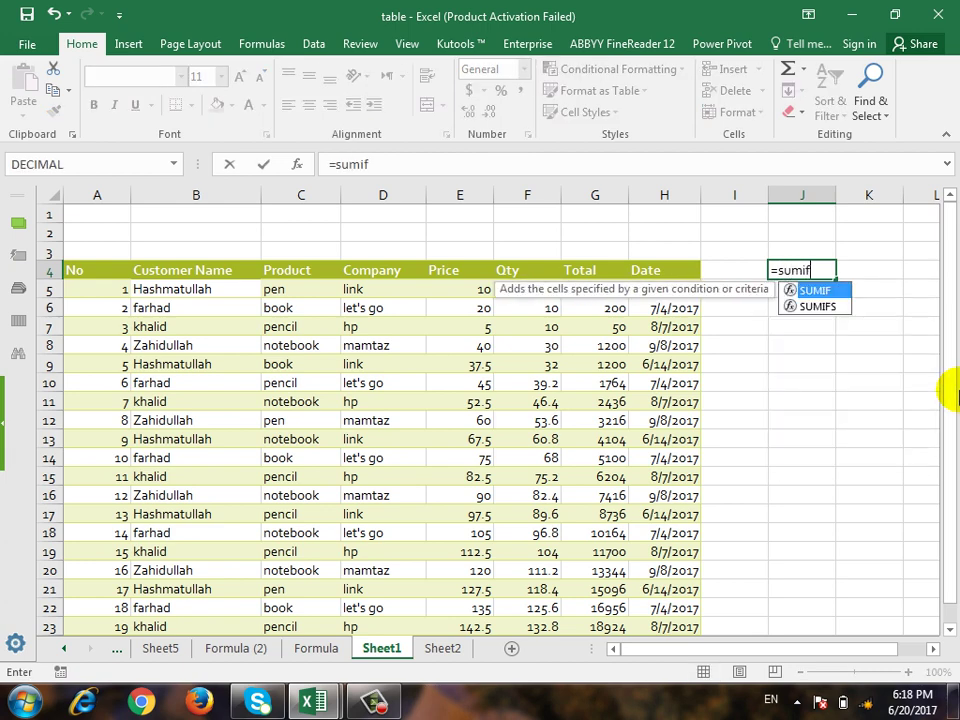
{"action": "type", "text": "mif("}
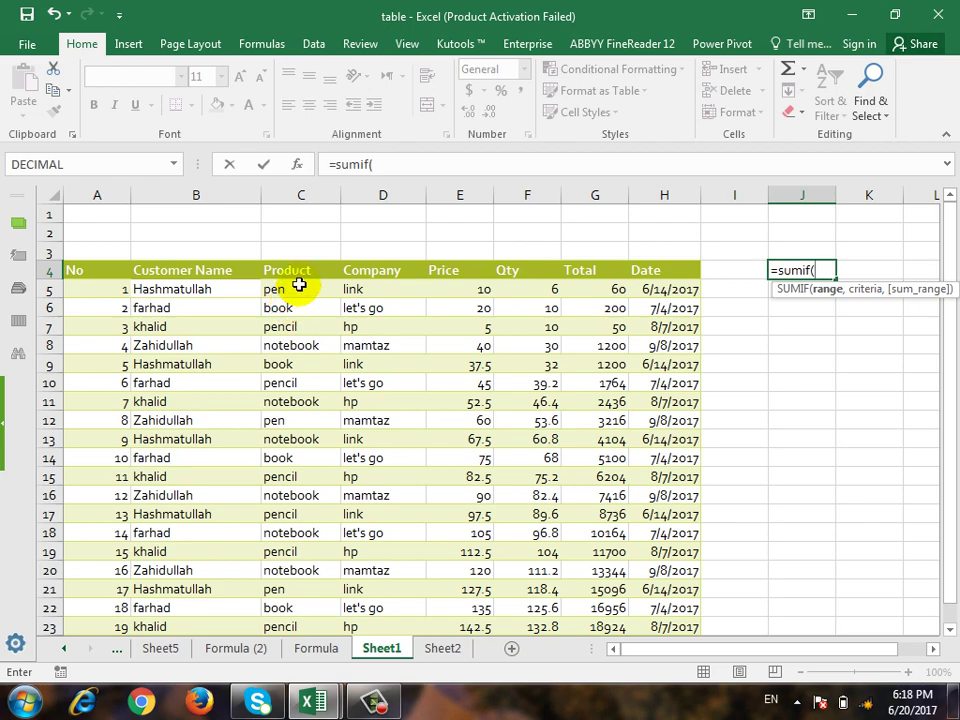
{"action": "left_click_drag", "start_coordinate": [298, 288], "coordinate": [304, 551]}
{"action": "scroll", "coordinate": [939, 193], "scroll_direction": "up", "scroll_amount": 2}
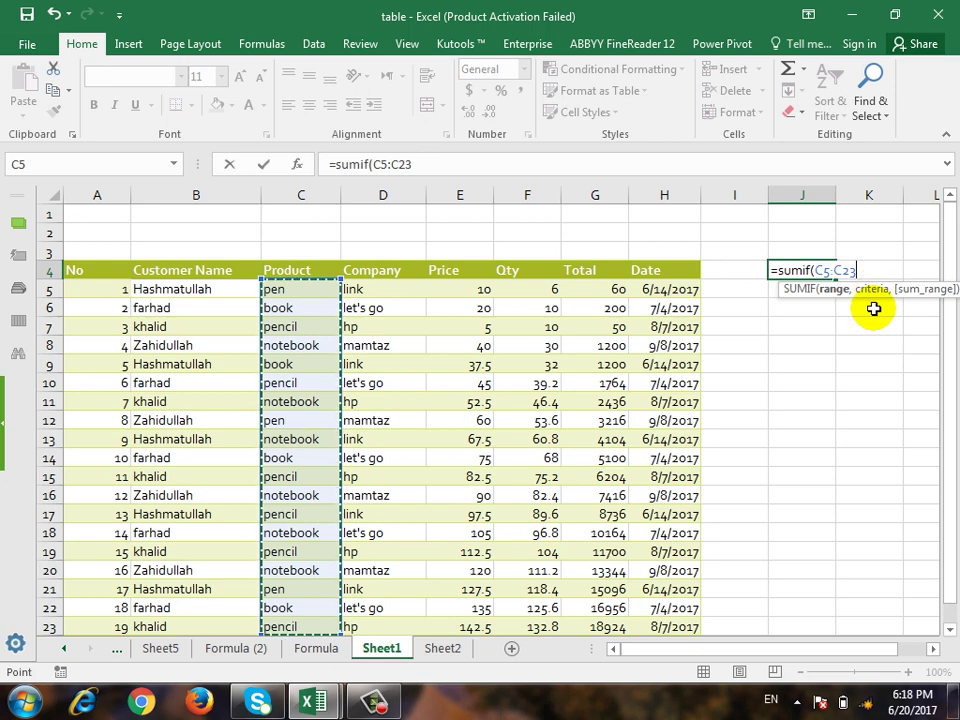
{"action": "type", "text": ",\"pen"}
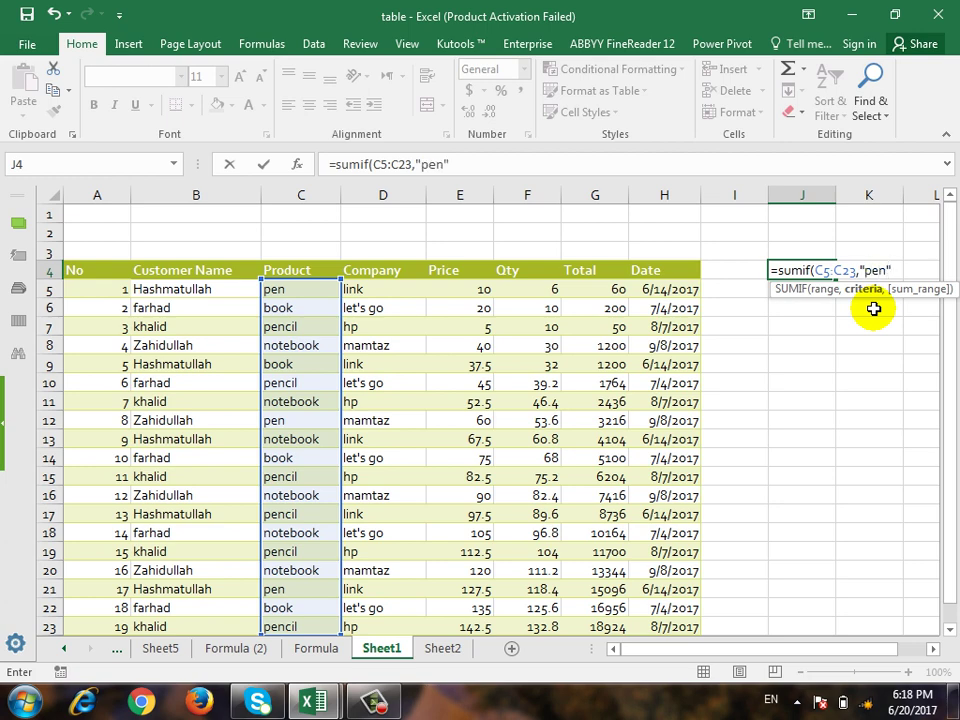
{"action": "type", "text": "\","}
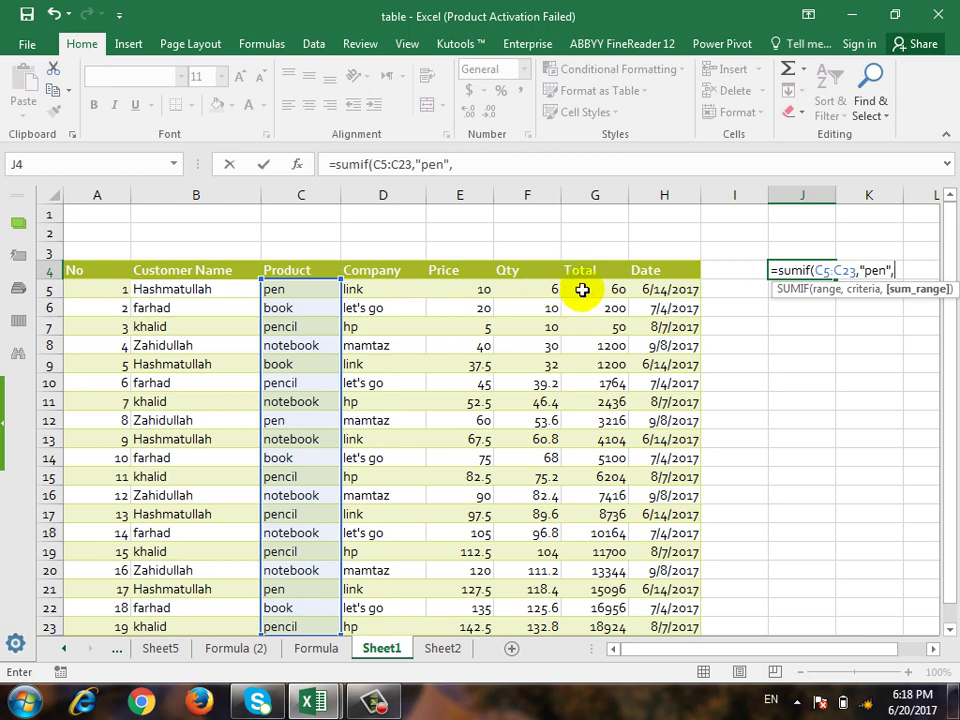
{"action": "left_click_drag", "start_coordinate": [582, 290], "coordinate": [586, 566]}
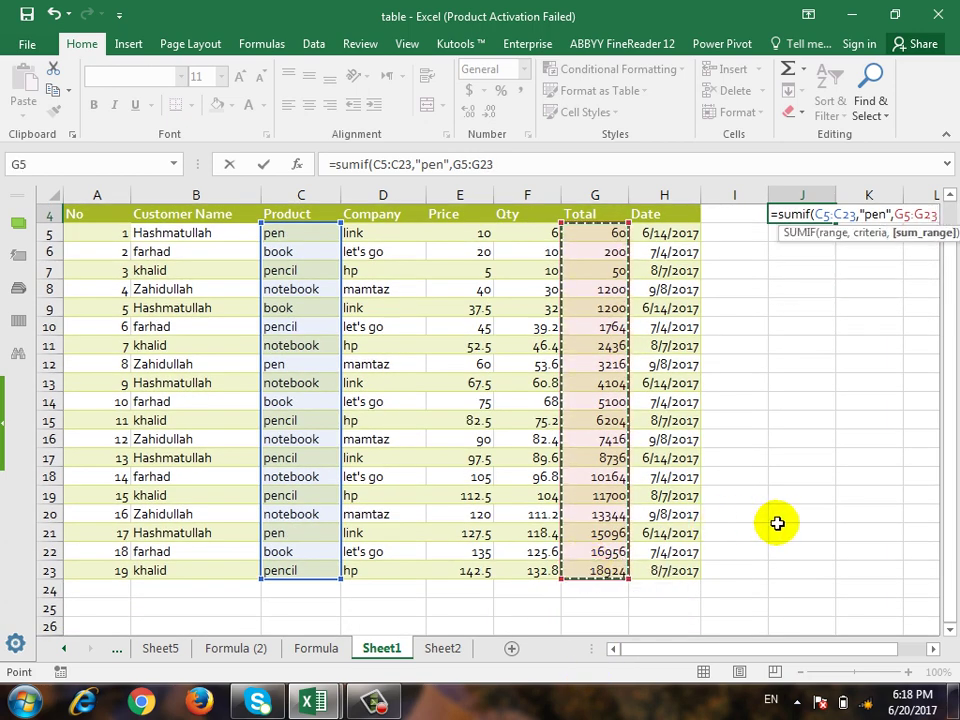
{"action": "key", "text": "Return"}
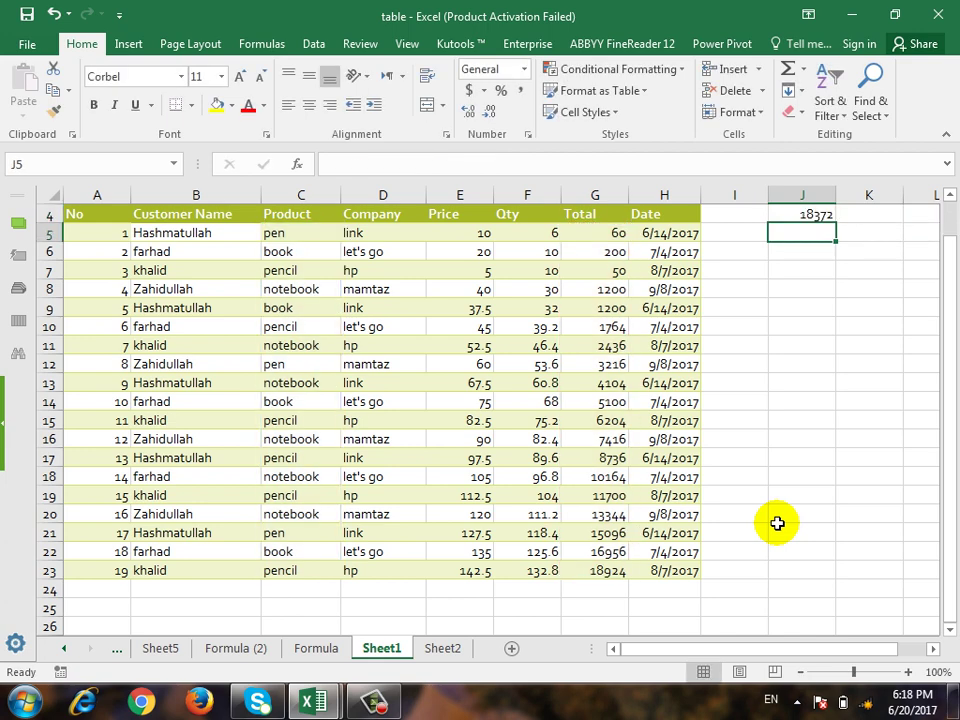
Step: Check the formula in J4 against the status bar sum by selecting the pen totals G5, G12 and G21 together
{"action": "scroll", "coordinate": [800, 525], "scroll_direction": "up", "scroll_amount": 1}
{"action": "key", "text": "Up"}
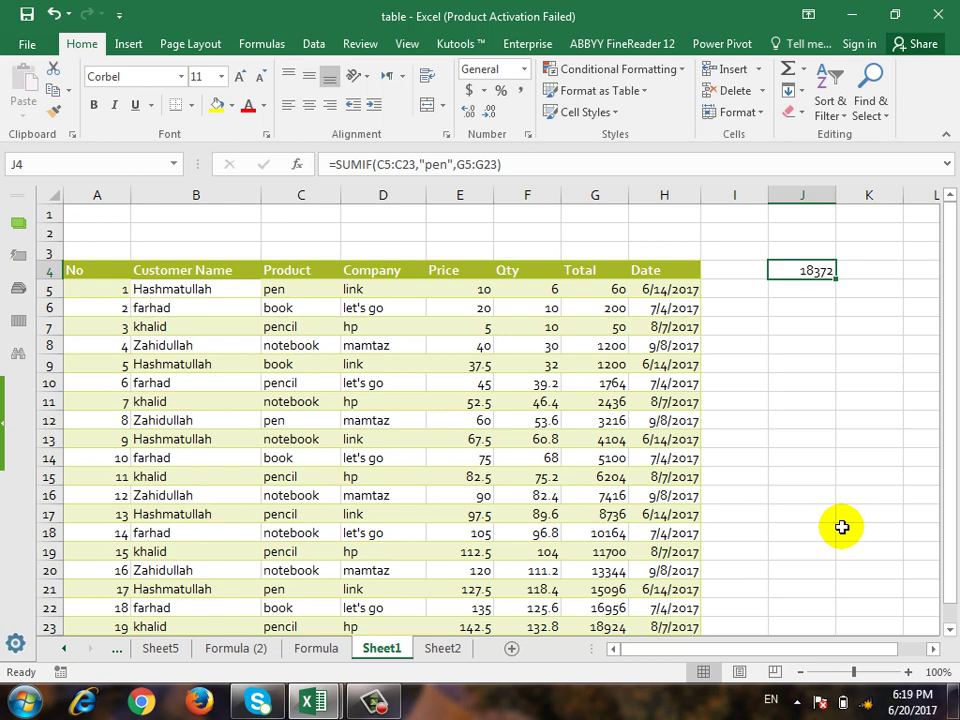
{"action": "key", "text": "Down"}
{"action": "key", "text": "Left"}
{"action": "key", "text": "Left"}
{"action": "key", "text": "Left"}
{"action": "key", "text": "Left"}
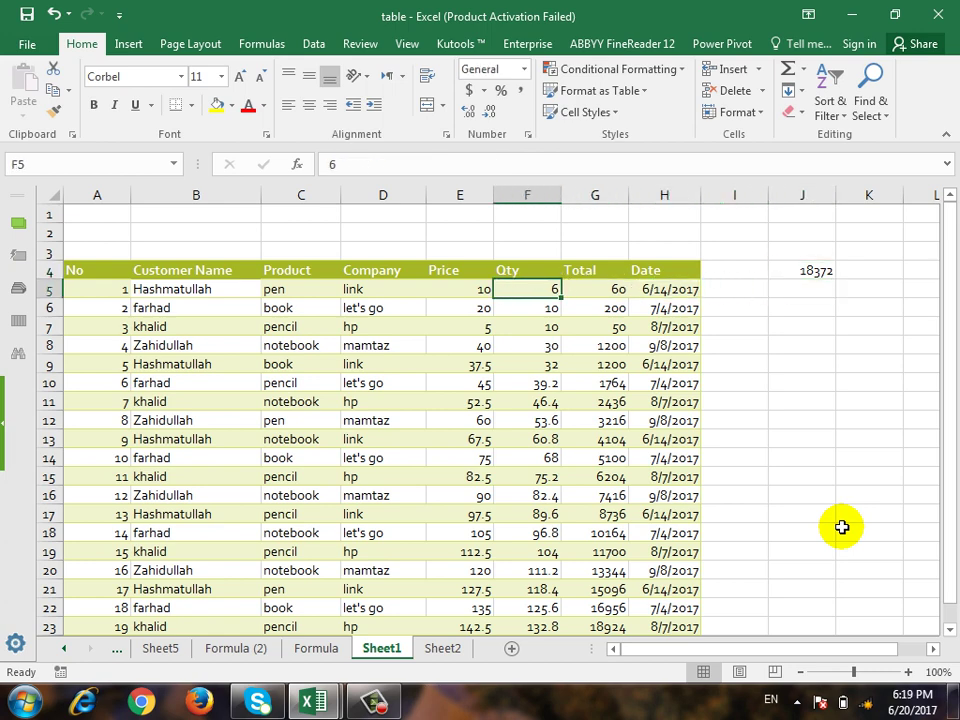
{"action": "key", "text": "Left"}
{"action": "key", "text": "Left"}
{"action": "key", "text": "Right"}
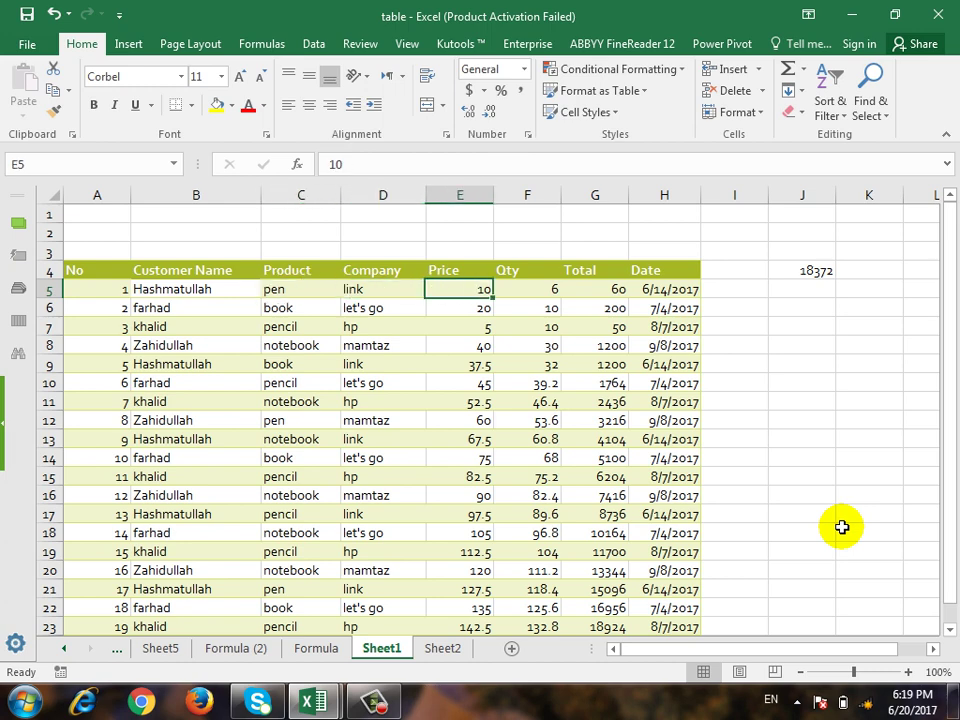
{"action": "key", "text": "Right"}
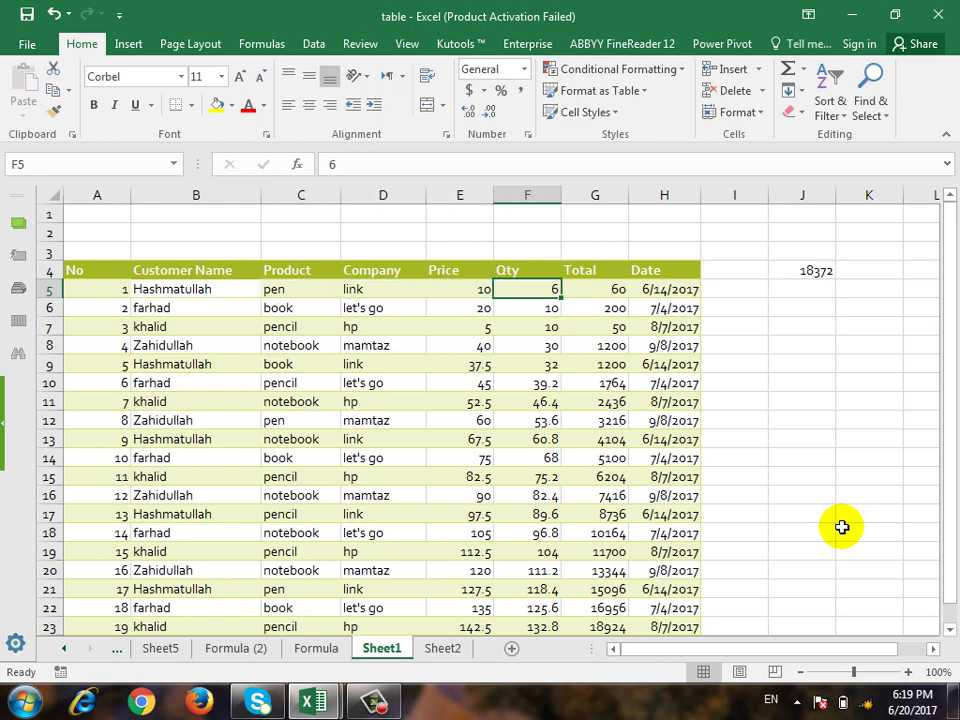
{"action": "key", "text": "Right"}
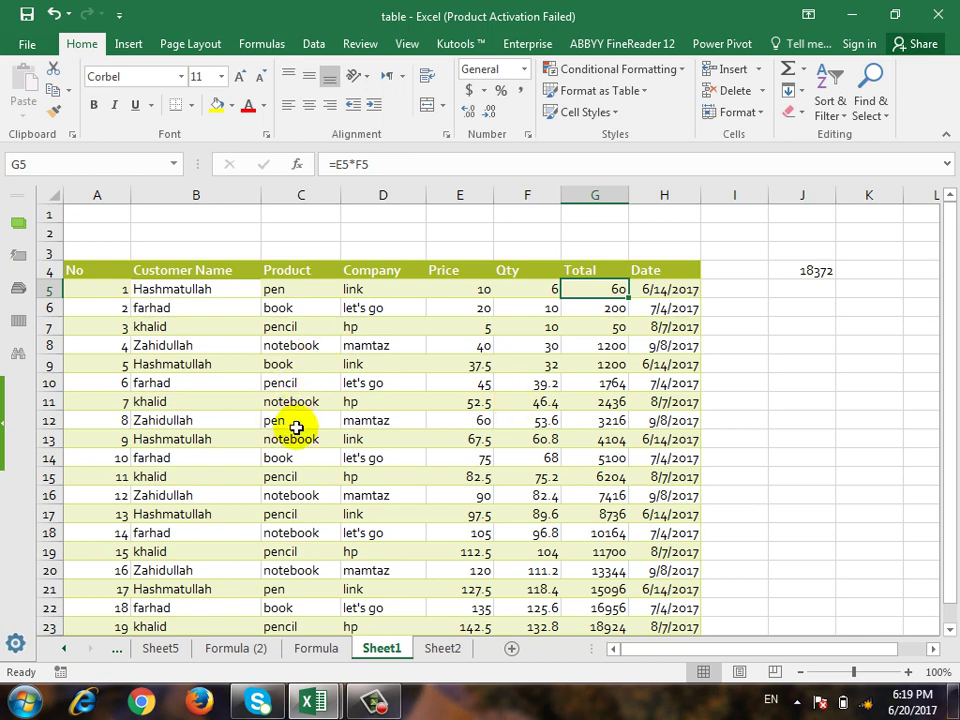
{"action": "left_click", "coordinate": [588, 421], "text": "ctrl"}
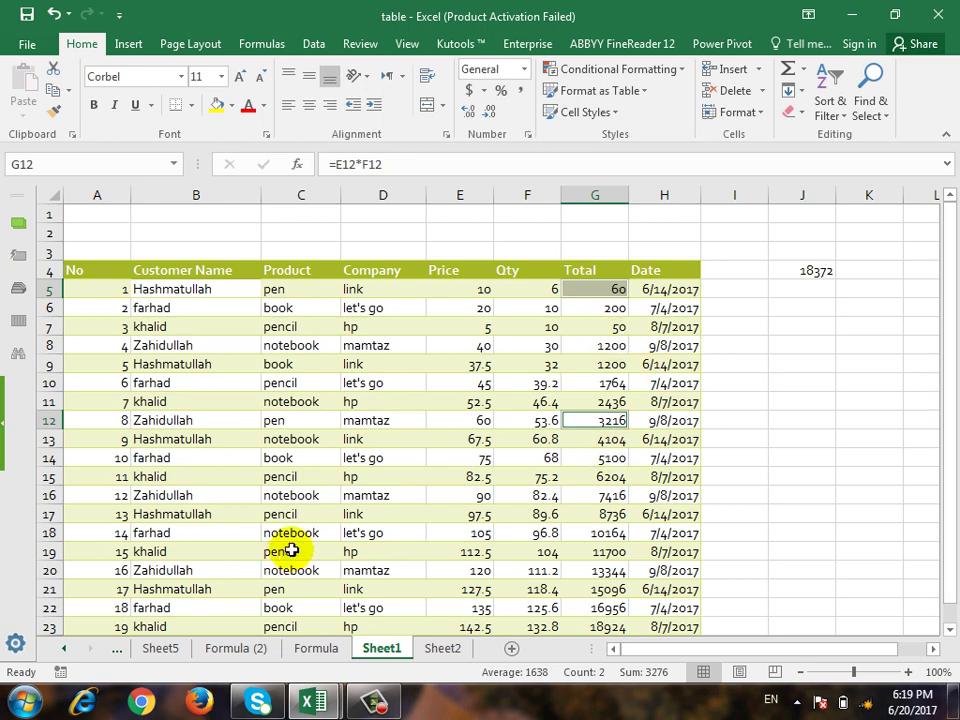
{"action": "left_click", "coordinate": [608, 593], "text": "ctrl"}
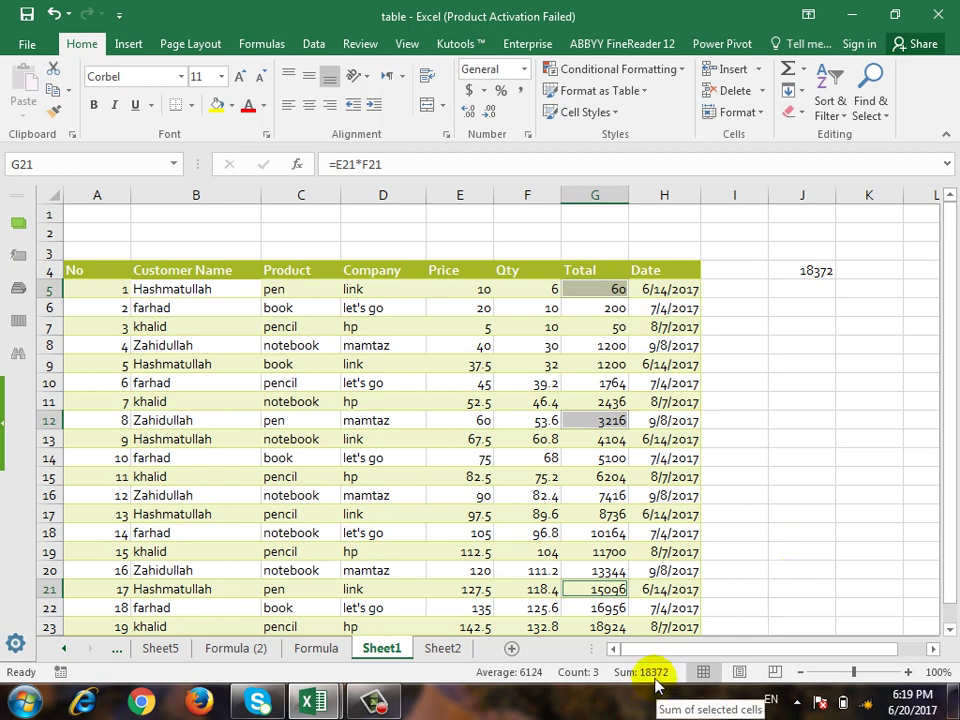
Step: Change the criteria of the SUMIF formula in J4 to "book"
{"action": "left_click", "coordinate": [811, 268]}
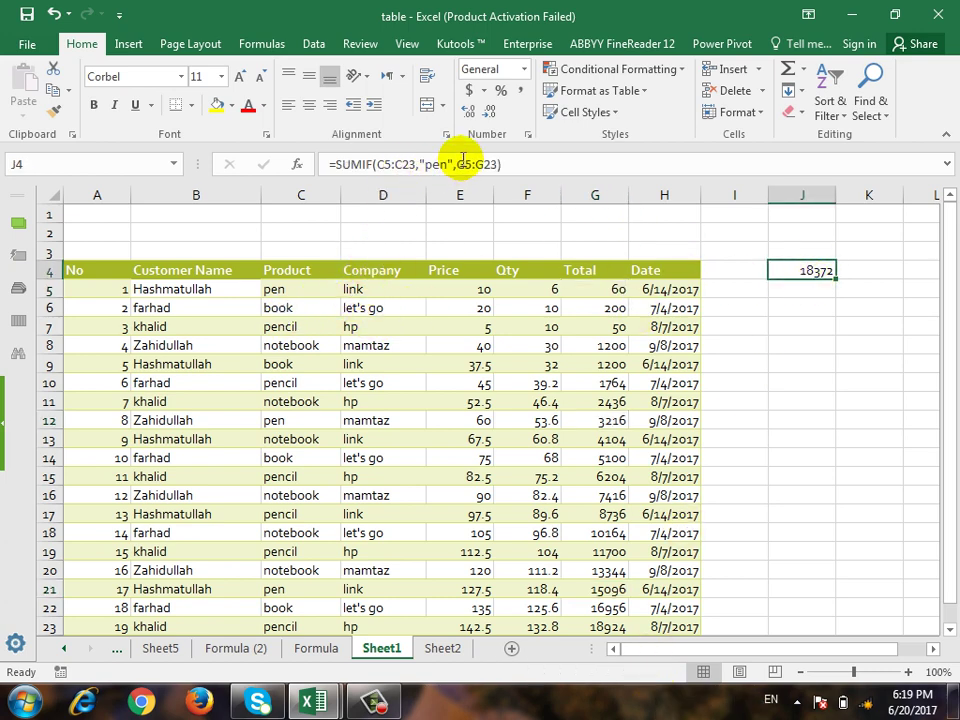
{"action": "left_click", "coordinate": [447, 164]}
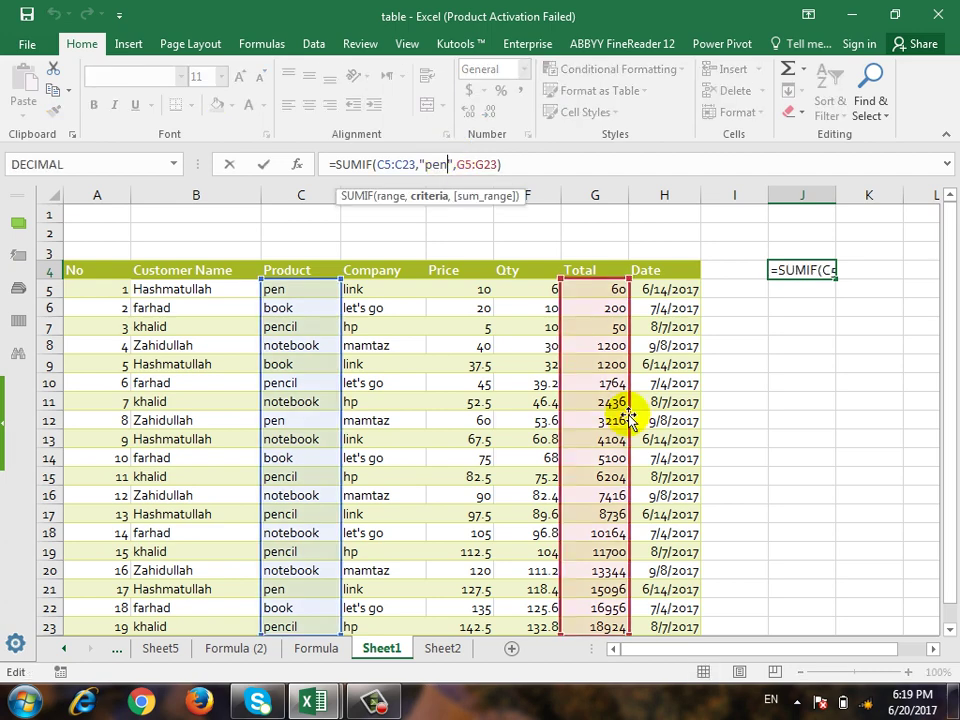
{"action": "key", "text": "BackSpace"}
{"action": "key", "text": "BackSpace"}
{"action": "key", "text": "BackSpace"}
{"action": "type", "text": "book"}
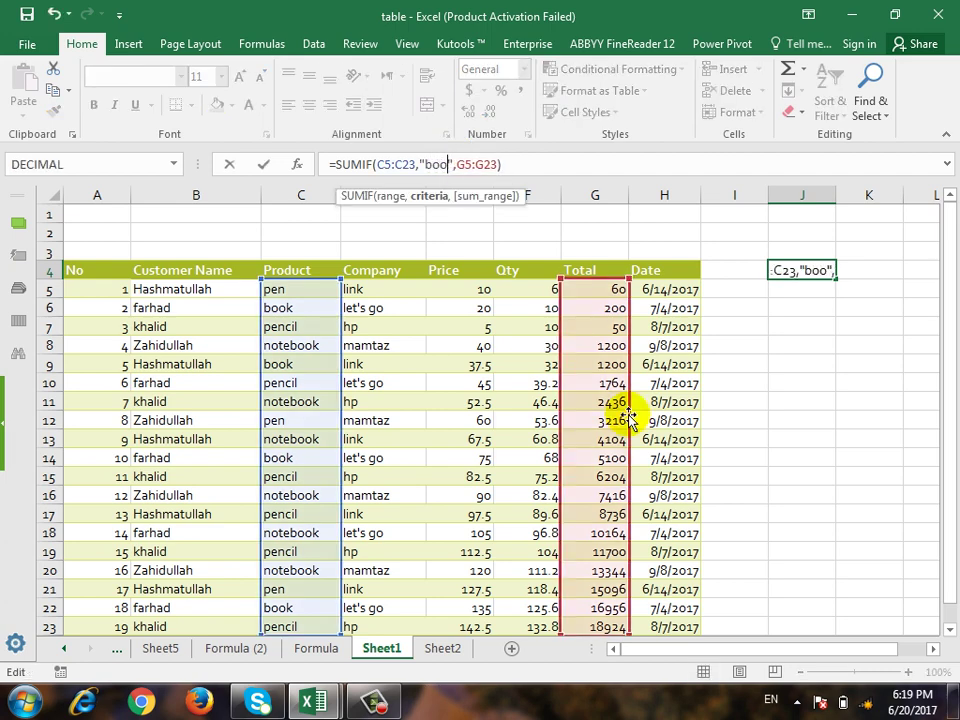
{"action": "key", "text": "Return"}
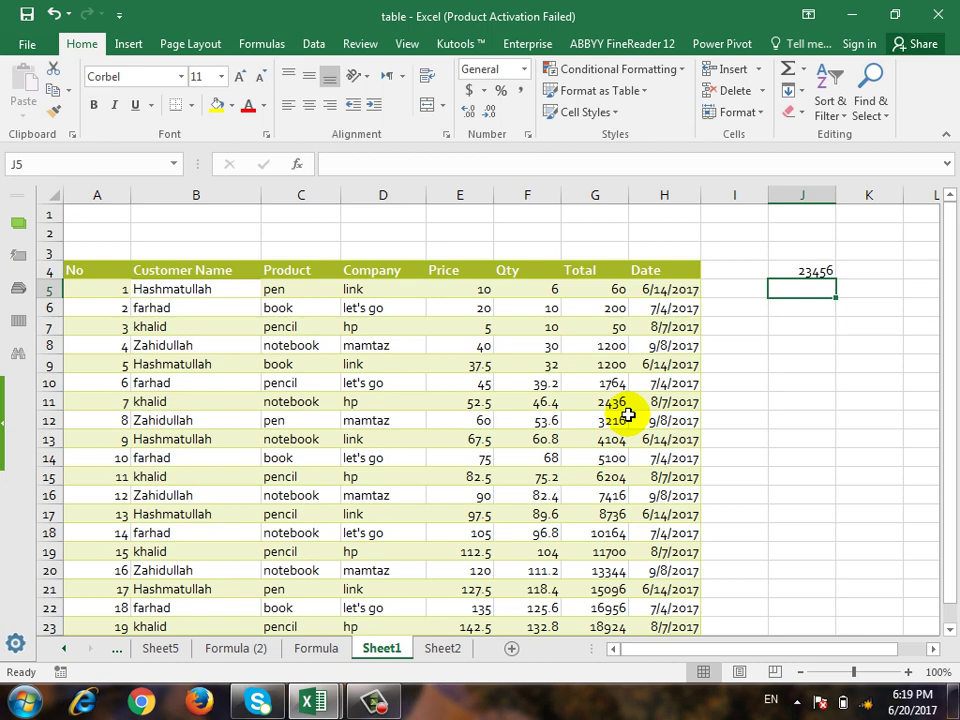
Step: Add the summary headers "Product" in K4 and "Total" in L4 beside the sales table
{"action": "left_click", "coordinate": [881, 286]}
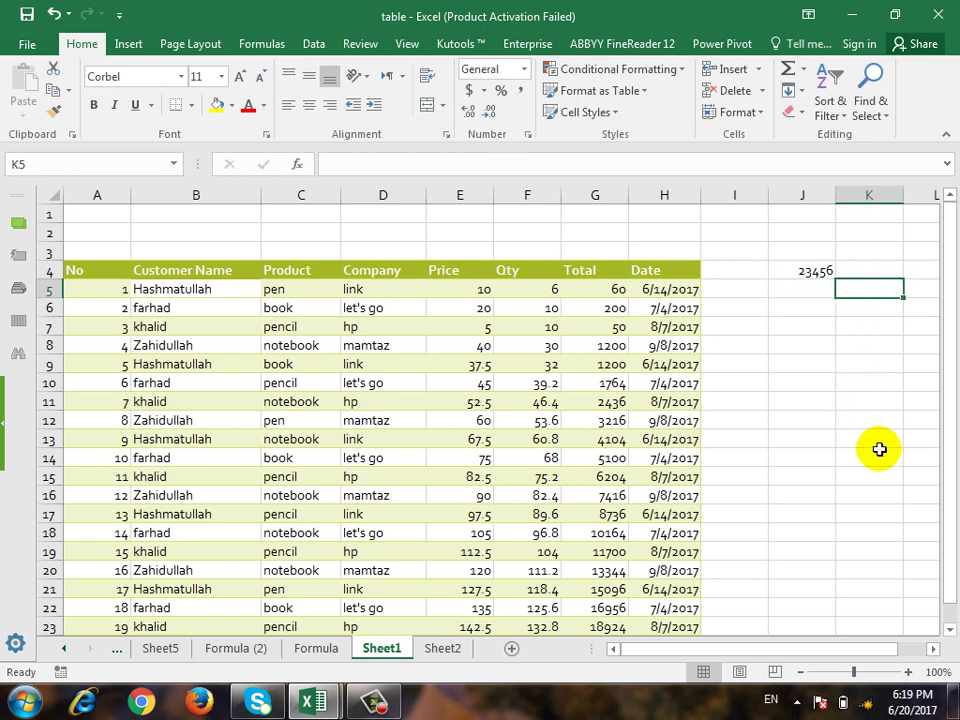
{"action": "scroll", "coordinate": [879, 449], "scroll_direction": "right", "scroll_amount": 1}
{"action": "key", "text": "Up"}
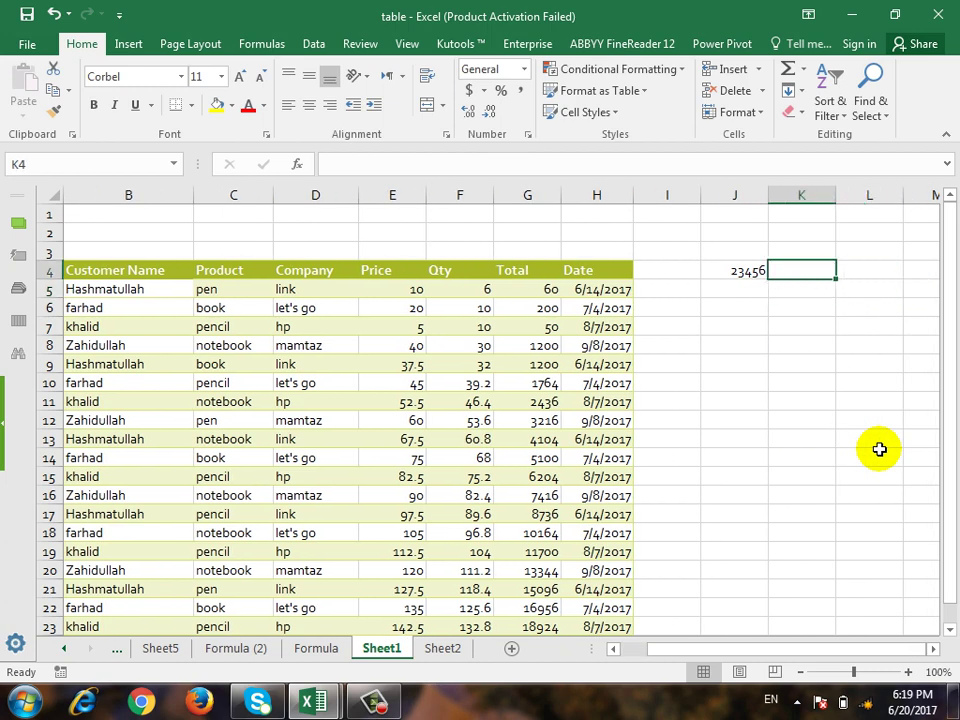
{"action": "type", "text": "Product"}
{"action": "key", "text": "Tab"}
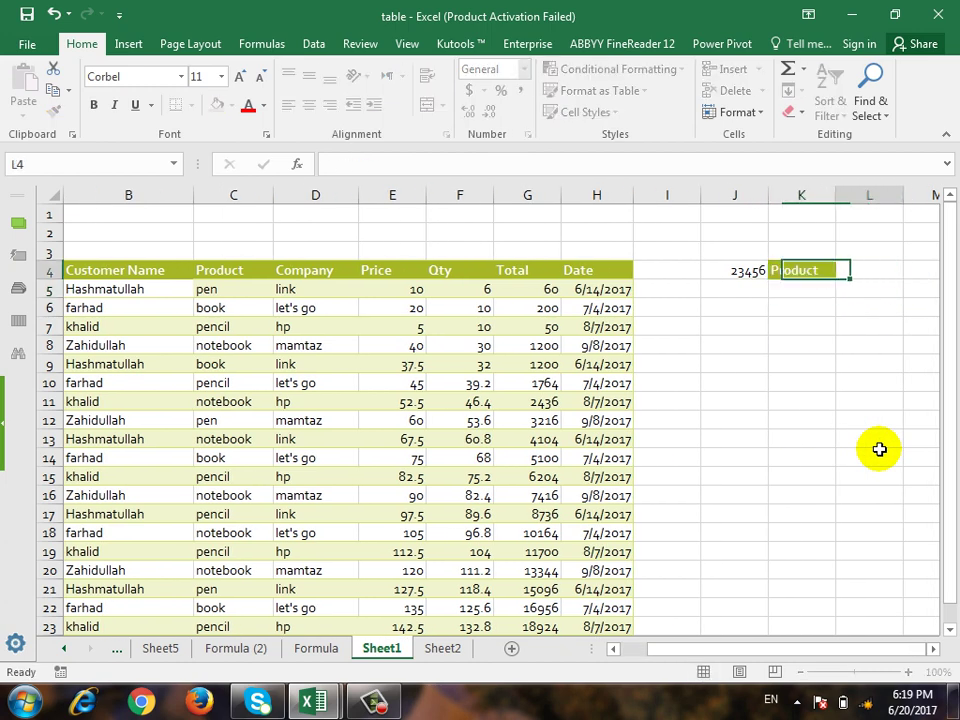
{"action": "type", "text": "To"}
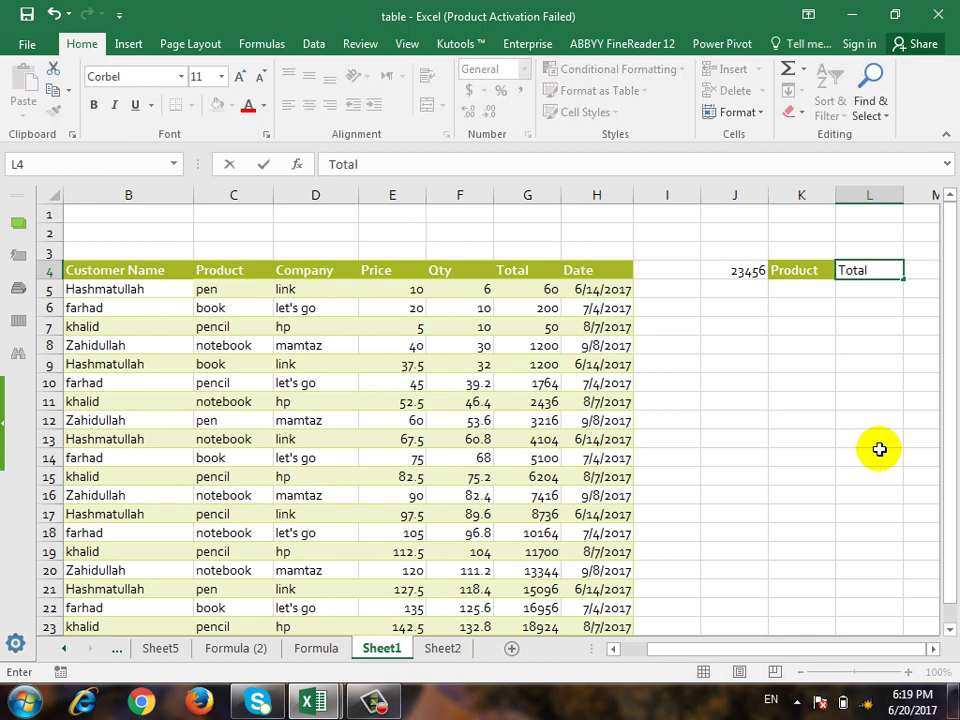
{"action": "type", "text": "tal"}
{"action": "key", "text": "Return"}
Step: Clear the formula from J4 and enter "book" under the Product header in K5
{"action": "key", "text": "Left"}
{"action": "key", "text": "Up"}
{"action": "key", "text": "Delete"}
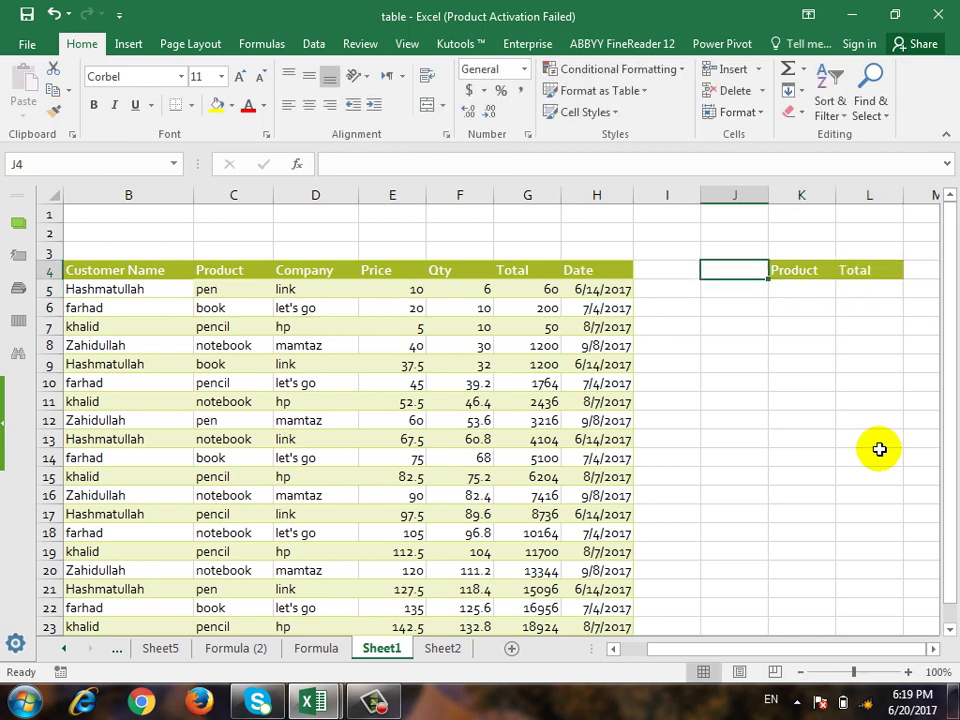
{"action": "key", "text": "Down"}
{"action": "key", "text": "Right"}
{"action": "type", "text": "bo"}
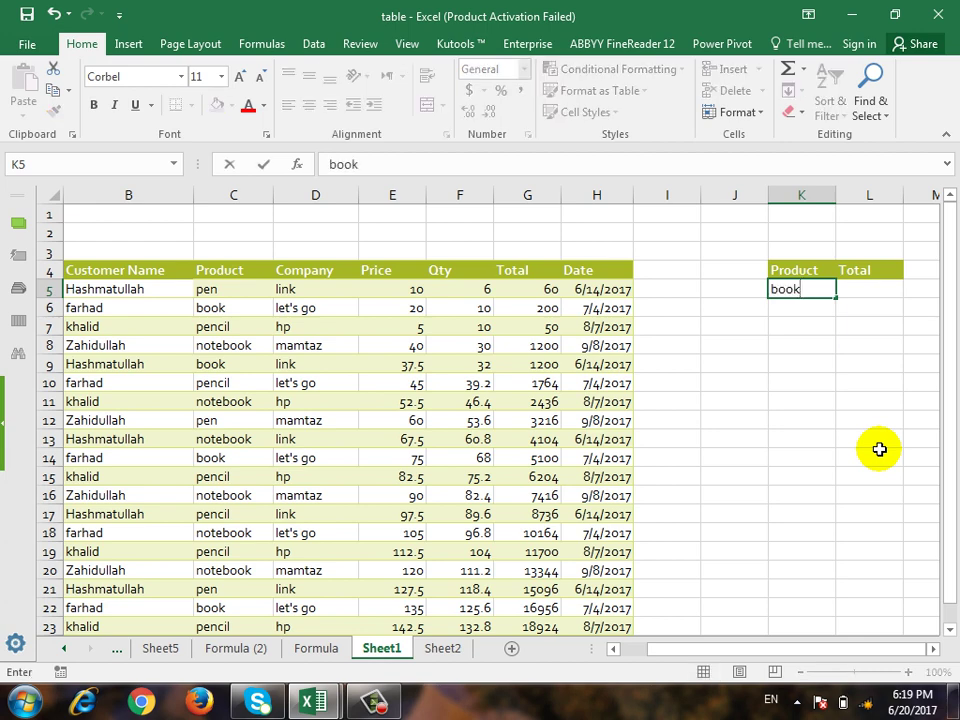
{"action": "key", "text": "Tab"}
Step: Enter a SUMIF formula in L5 with range B5:B23, criteria K5 and sum range G5:G23
{"action": "type", "text": "="}
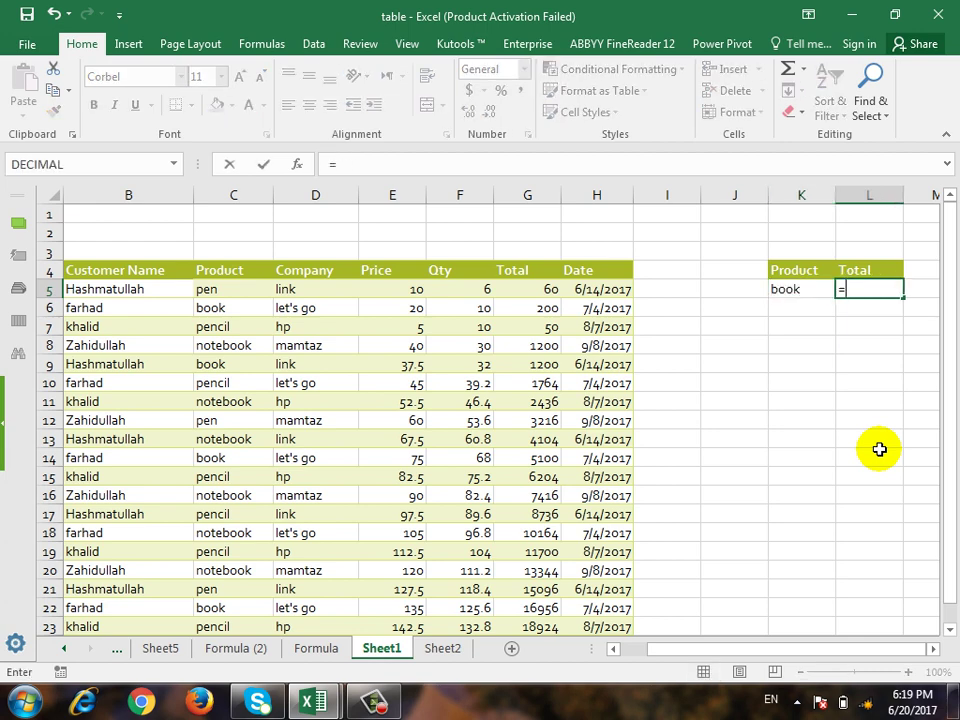
{"action": "type", "text": "sumif("}
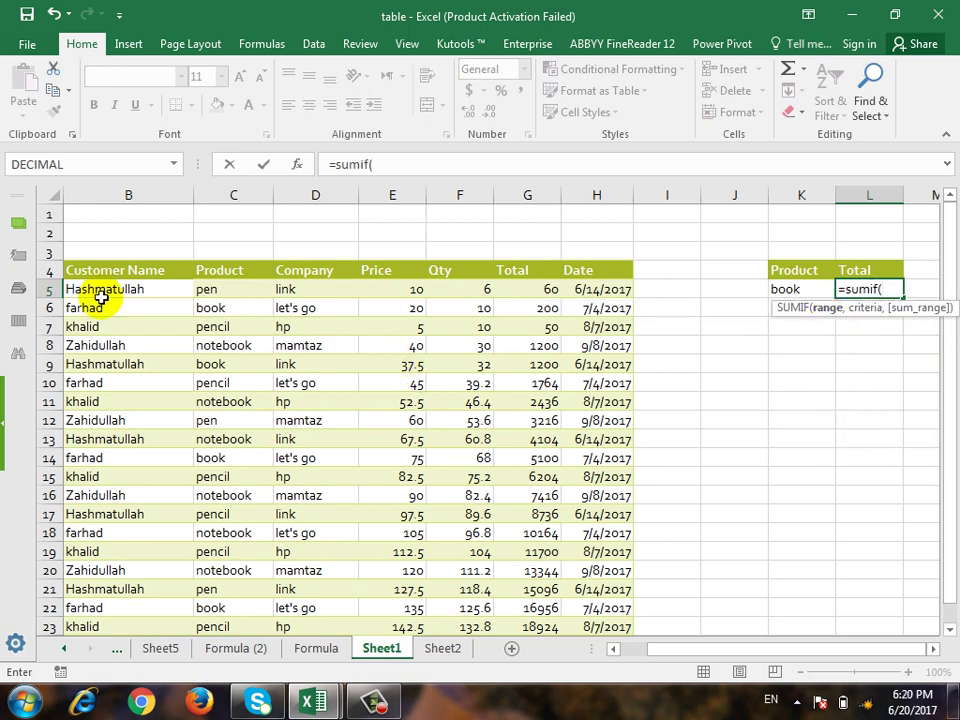
{"action": "left_click_drag", "start_coordinate": [221, 295], "coordinate": [221, 441]}
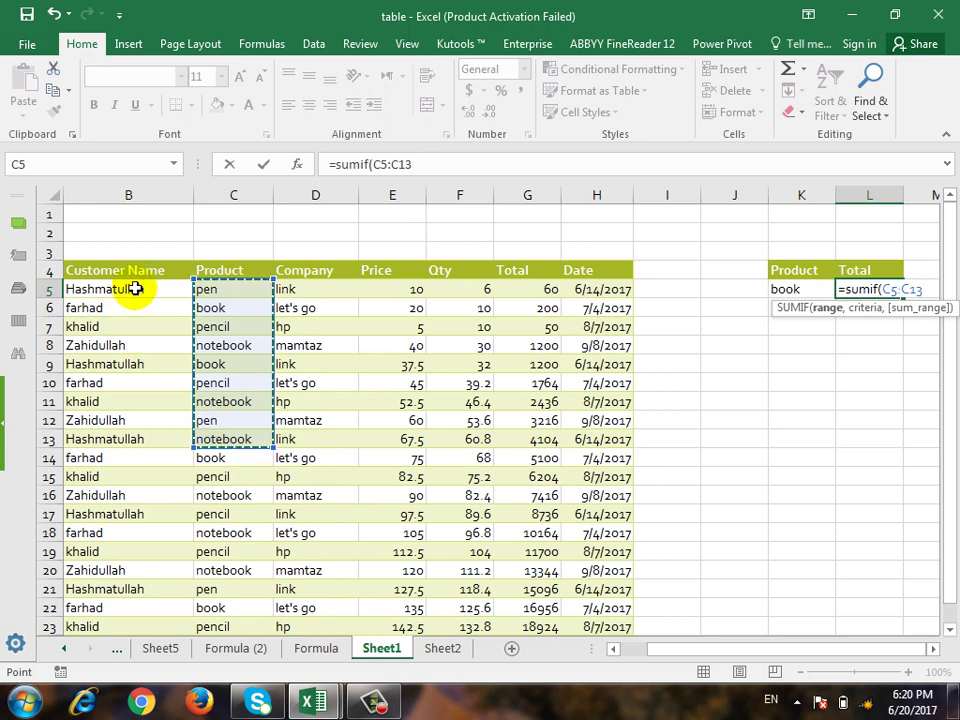
{"action": "left_click_drag", "start_coordinate": [135, 289], "coordinate": [128, 589]}
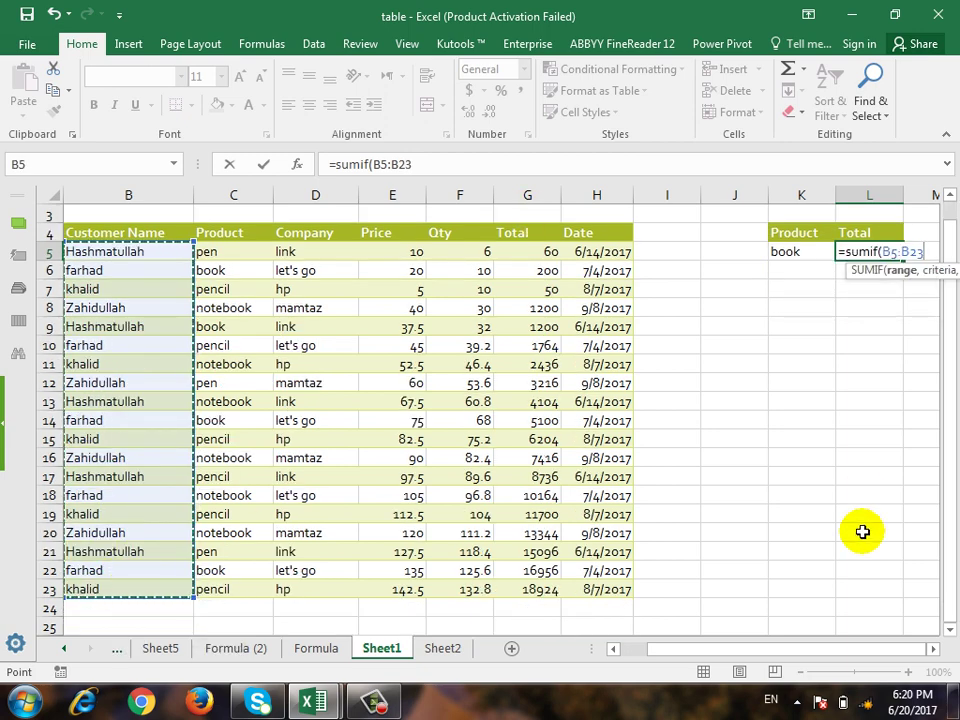
{"action": "type", "text": ","}
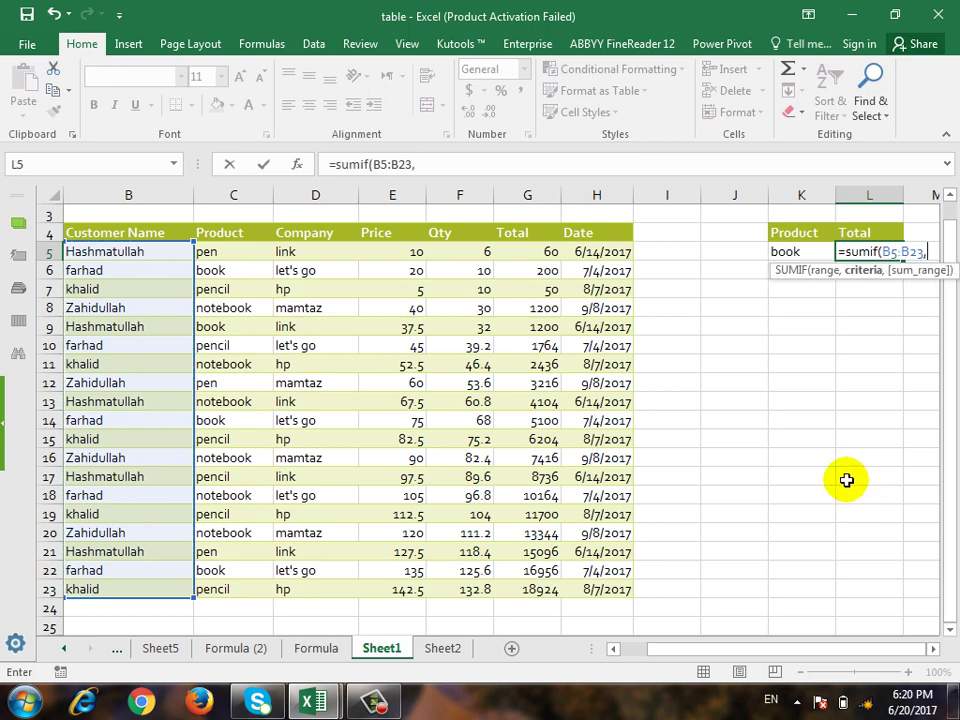
{"action": "left_click", "coordinate": [805, 251]}
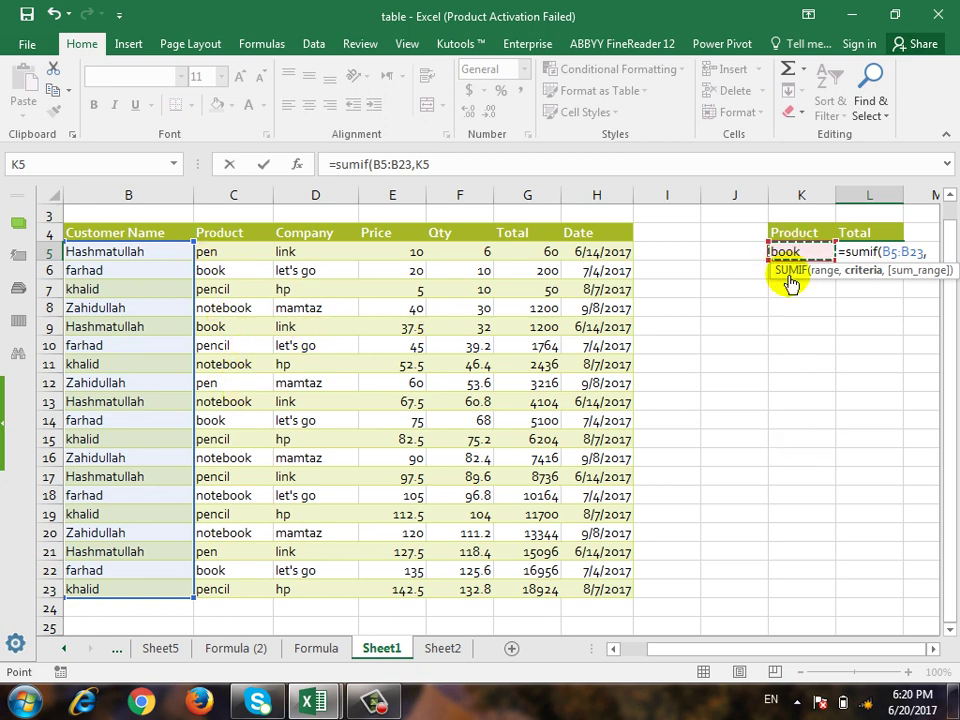
{"action": "type", "text": ","}
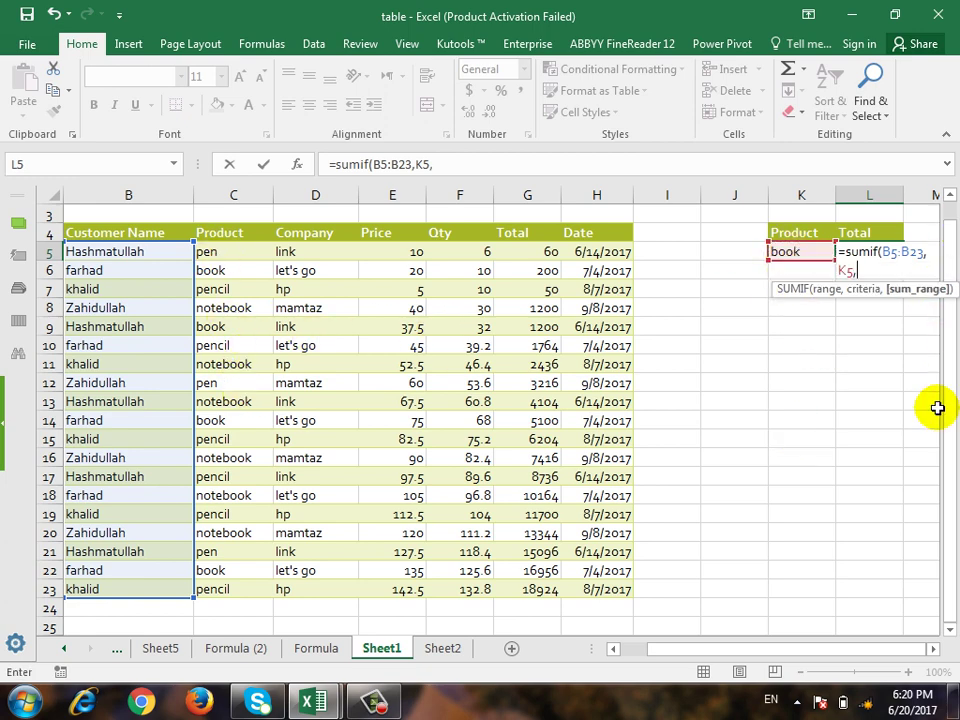
{"action": "left_click_drag", "start_coordinate": [534, 253], "coordinate": [549, 591]}
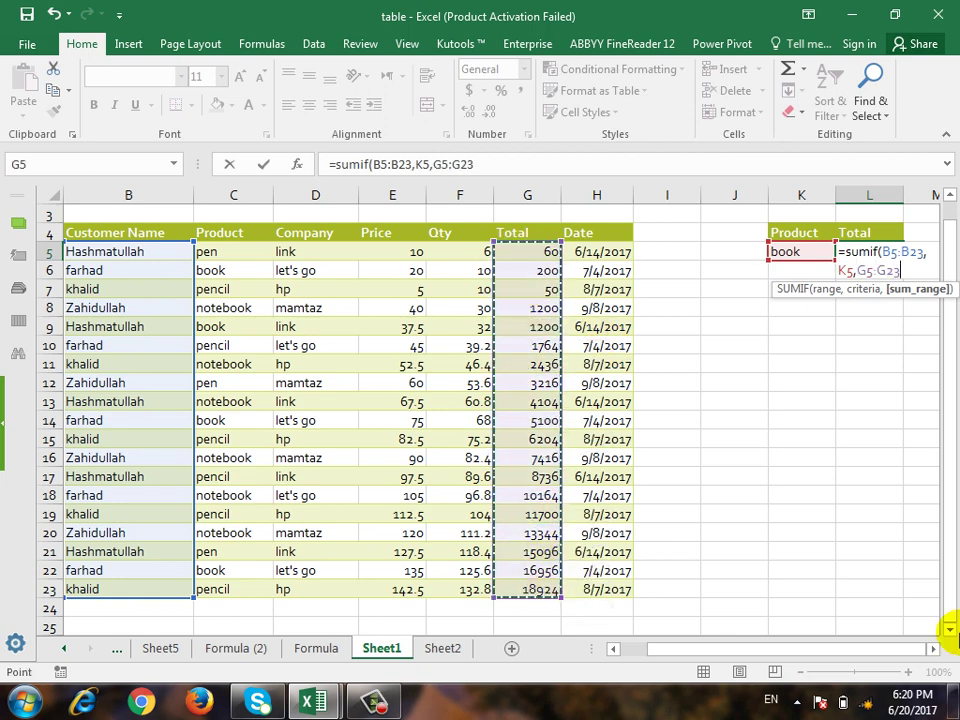
{"action": "type", "text": ")"}
{"action": "key", "text": "Return"}
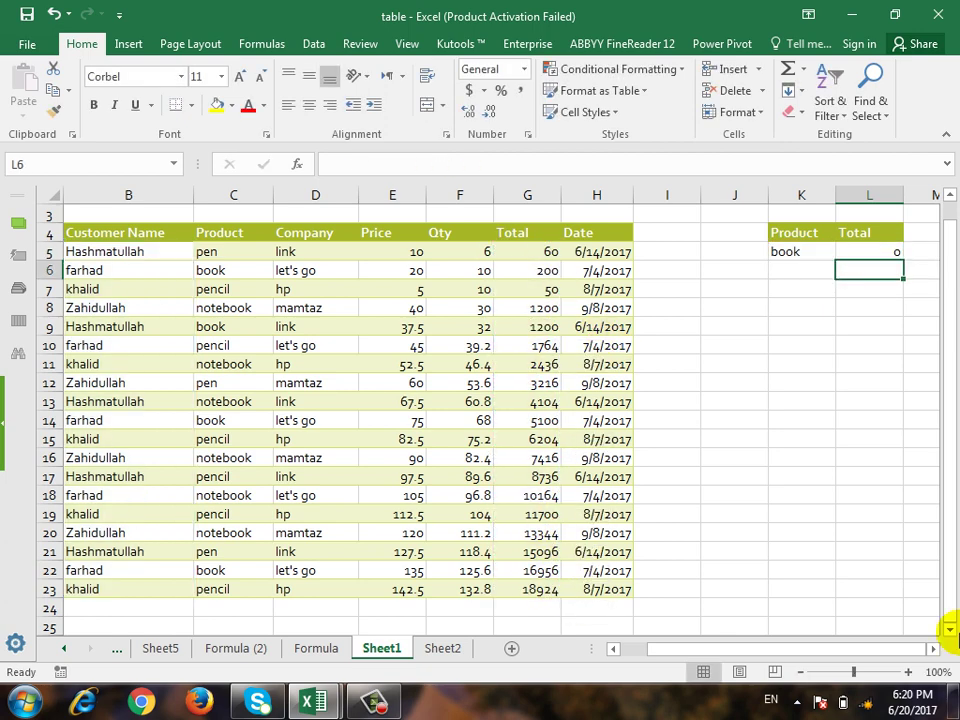
{"action": "key", "text": "Up"}
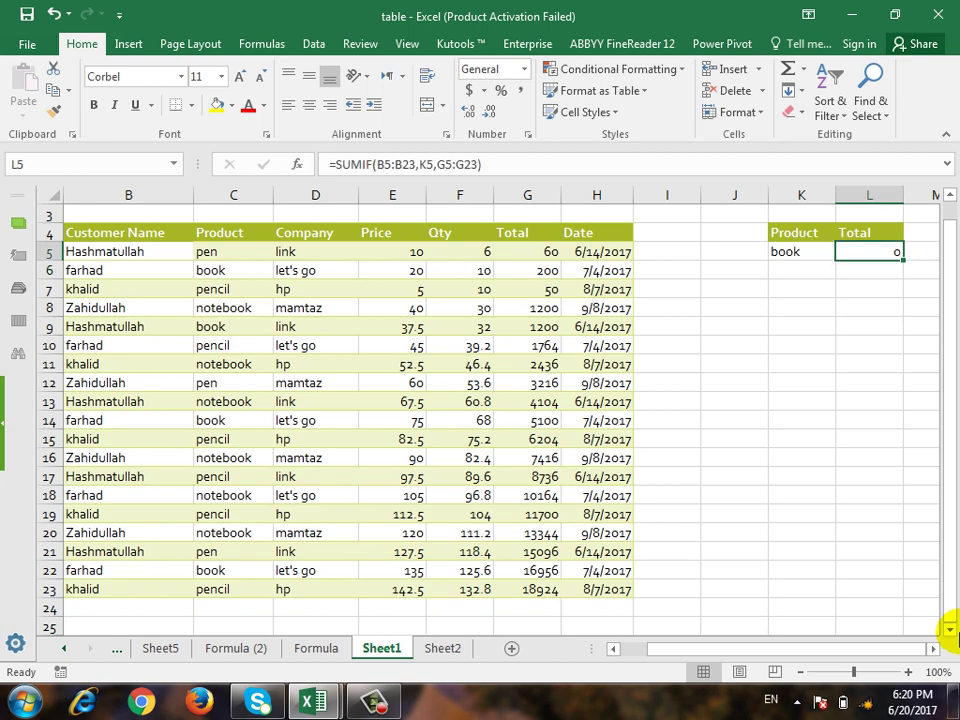
Step: Replace the criterion in K5 with the customer name from row 6 and check the total in L5
{"action": "left_click", "coordinate": [784, 256]}
{"action": "type", "text": "farhad"}
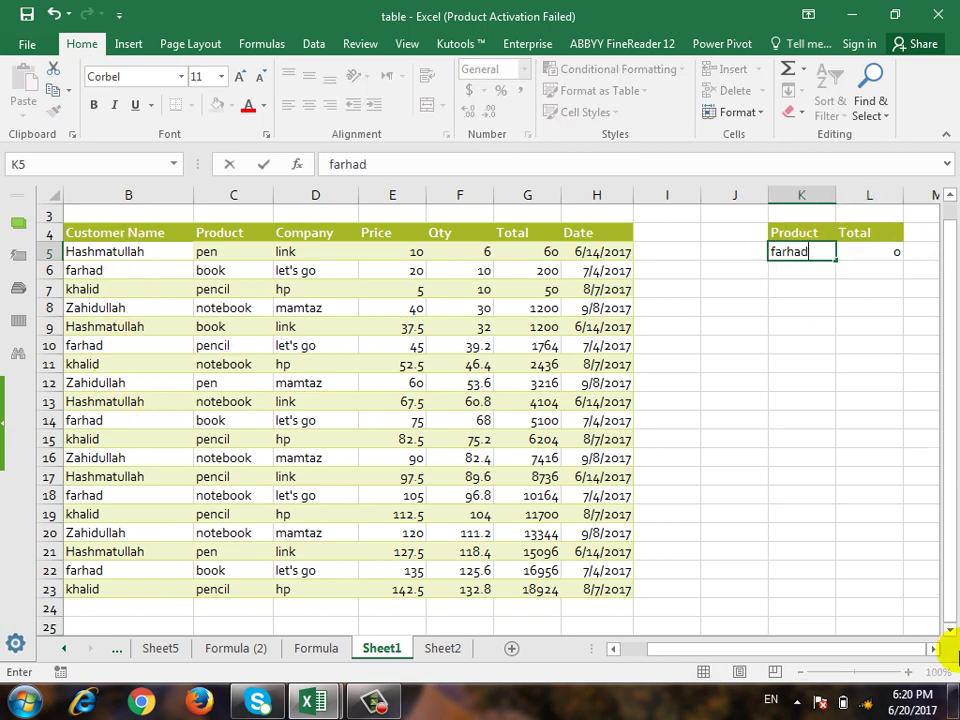
{"action": "key", "text": "Return"}
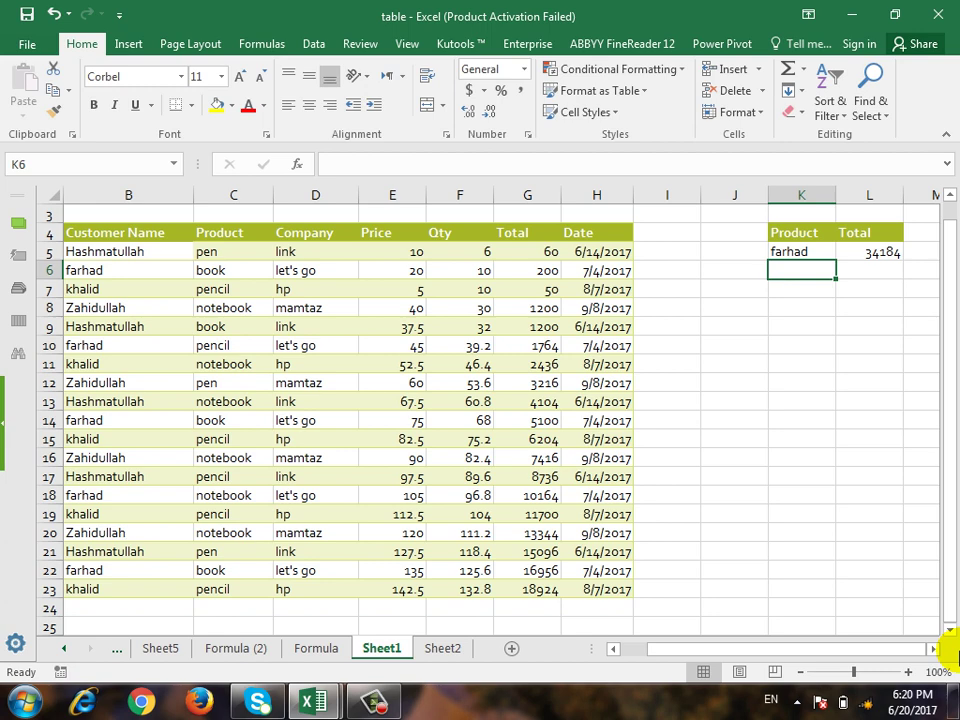
{"action": "key", "text": "Up"}
{"action": "key", "text": "Right"}
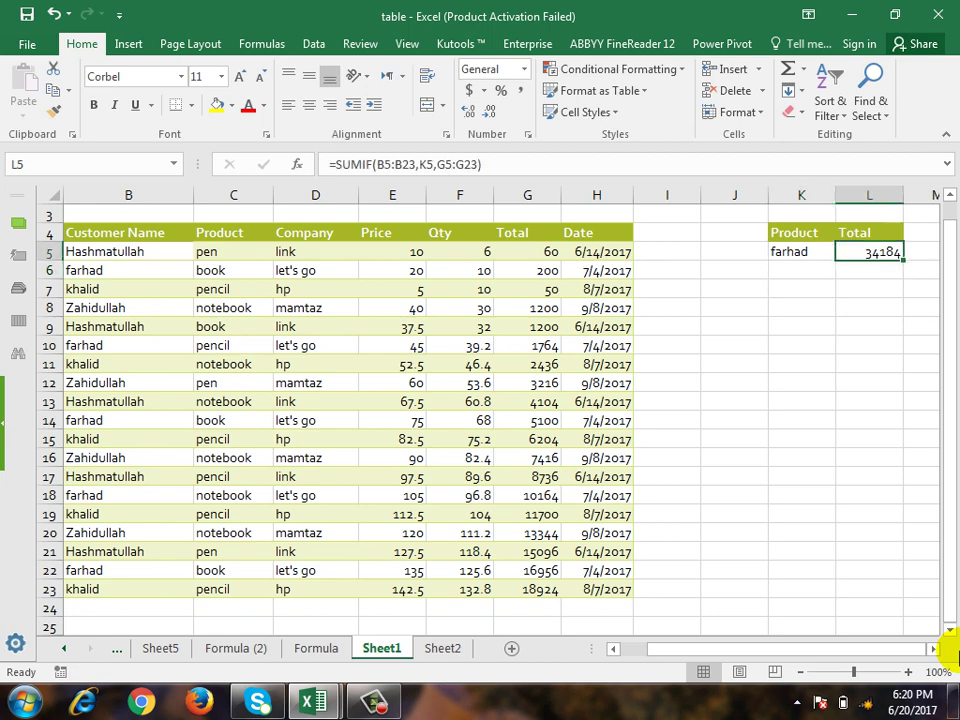
Step: Change the criterion in K5 to the customer name from row 8 and check the SUMIF total in L5
{"action": "key", "text": "Left"}
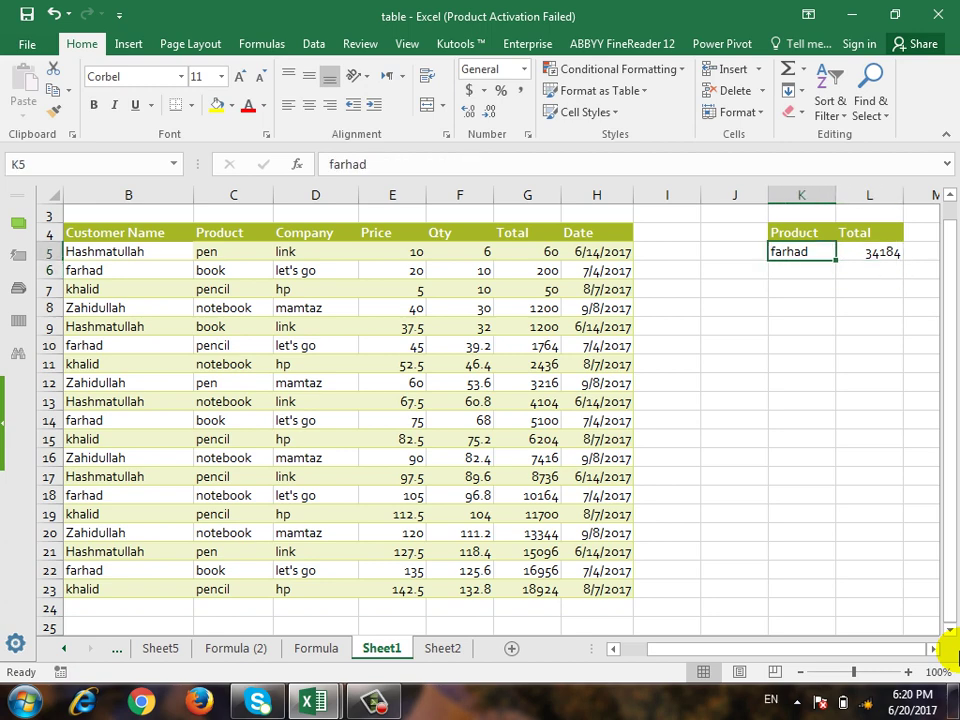
{"action": "type", "text": "za"}
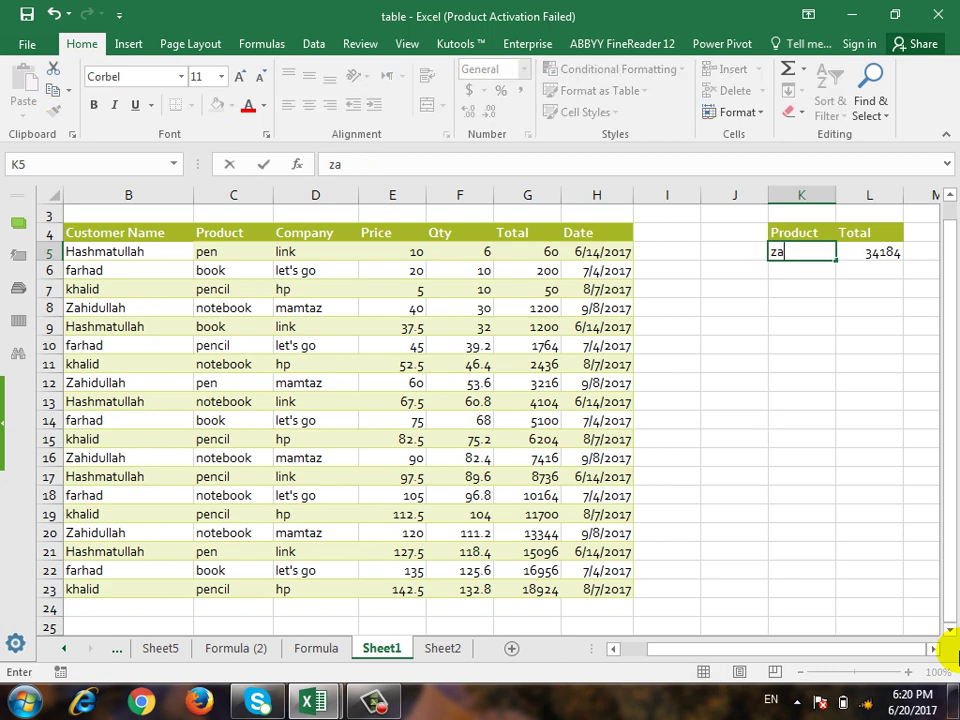
{"action": "type", "text": "hidullah"}
{"action": "key", "text": "Return"}
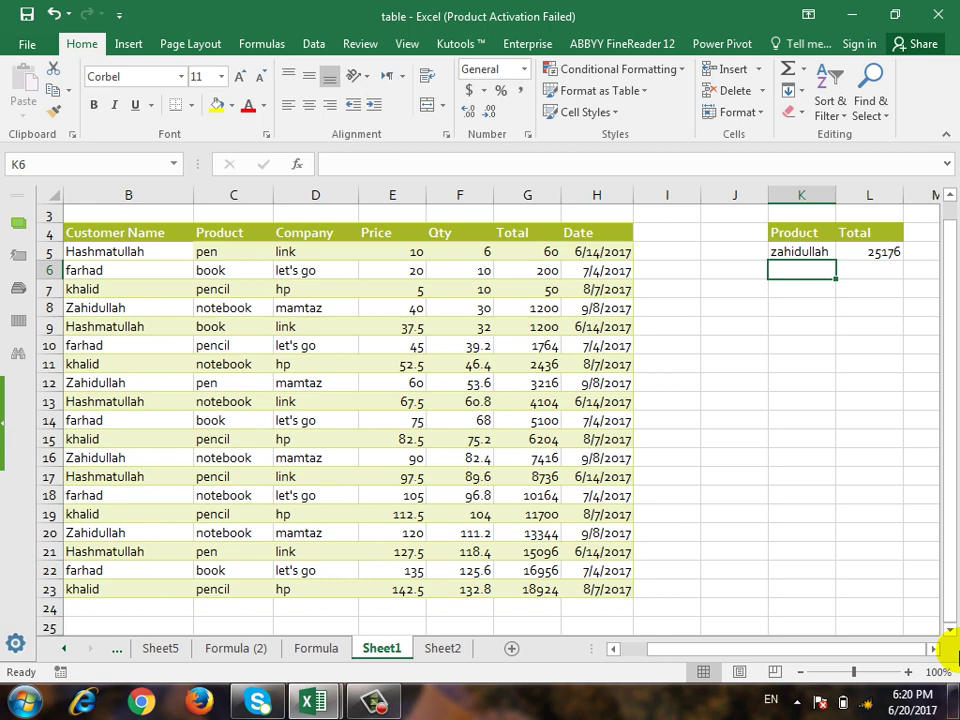
{"action": "key", "text": "Right"}
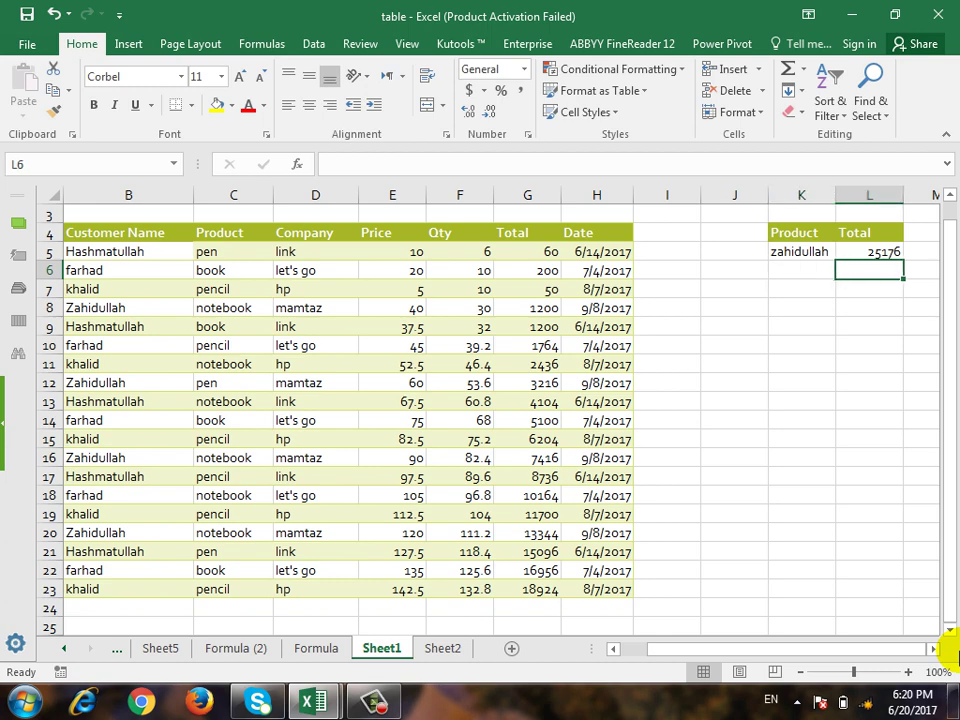
{"action": "key", "text": "Up"}
{"action": "key", "text": "Left"}
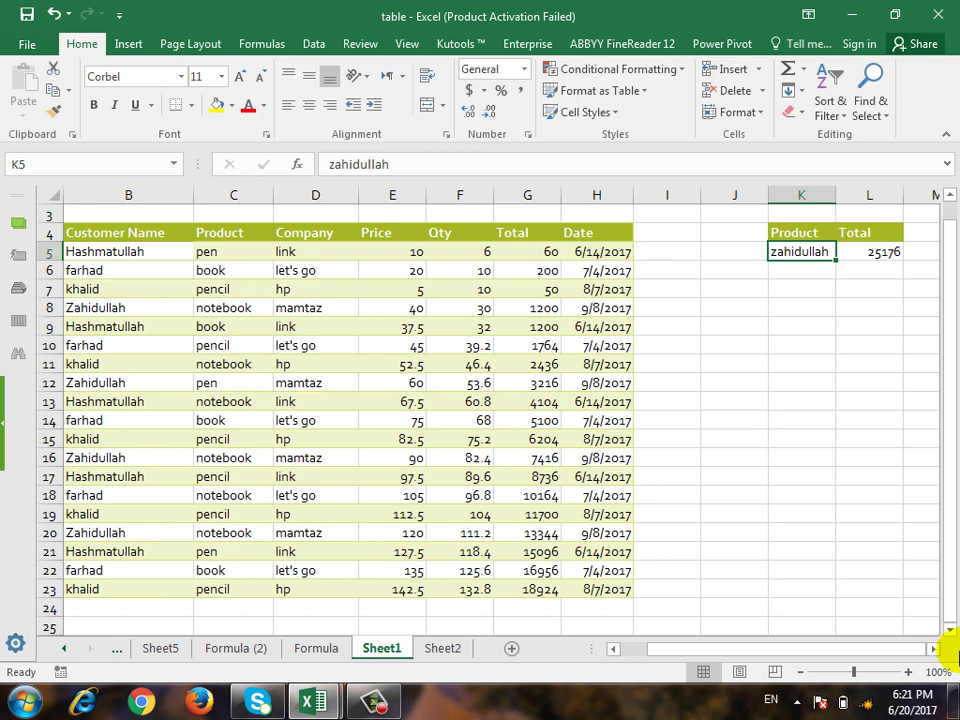
{"action": "left_click", "coordinate": [868, 248]}
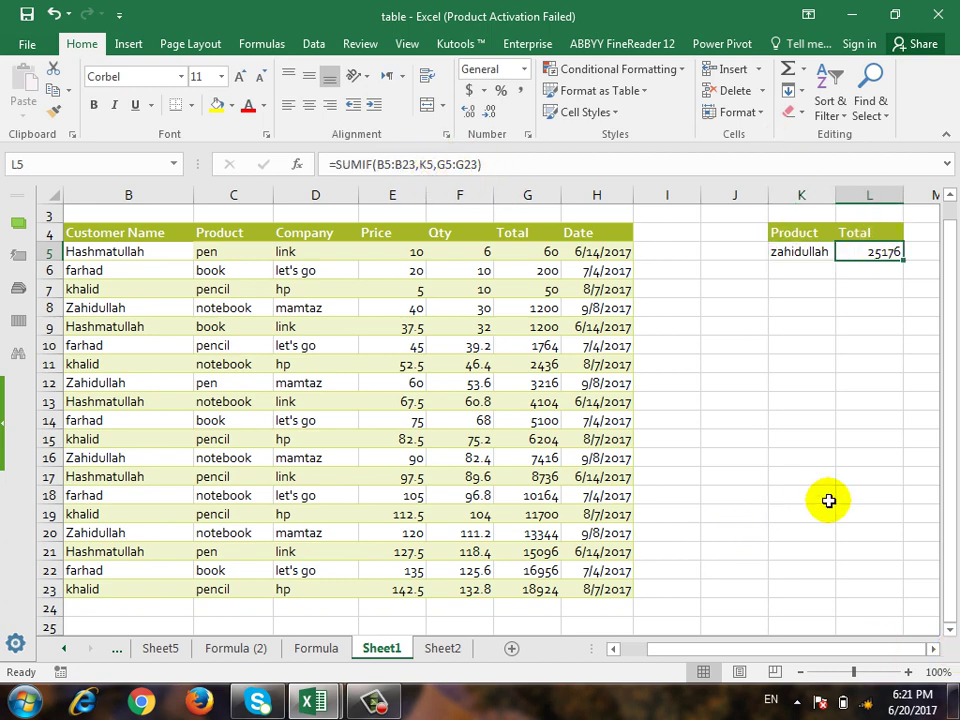
Step: Set the criterion in K5 to the customer name from row 7
{"action": "left_click", "coordinate": [797, 252]}
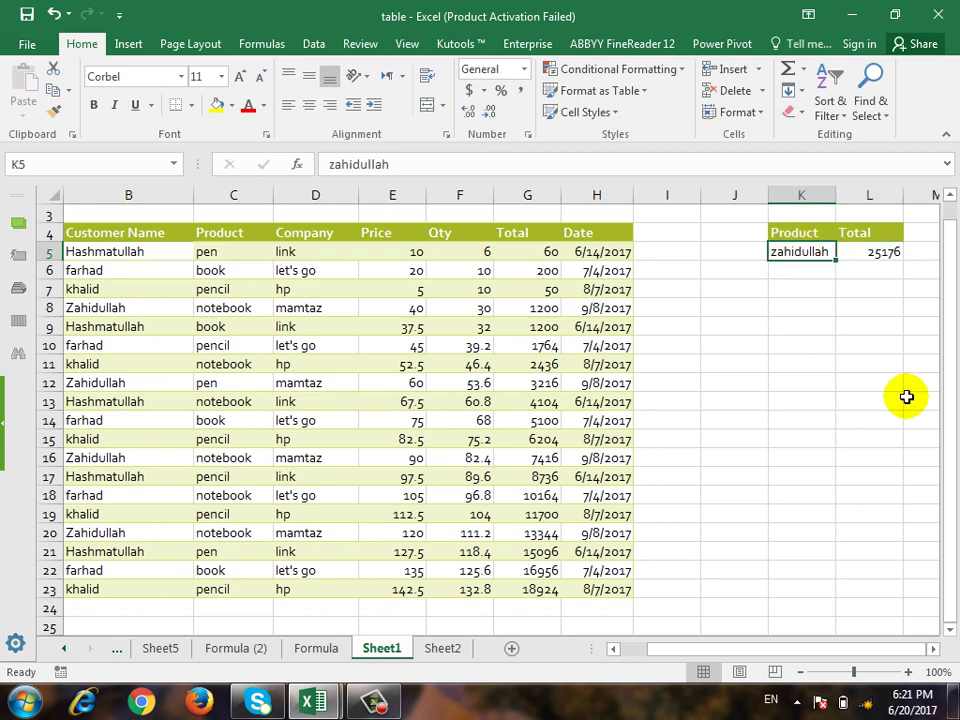
{"action": "type", "text": "khalid"}
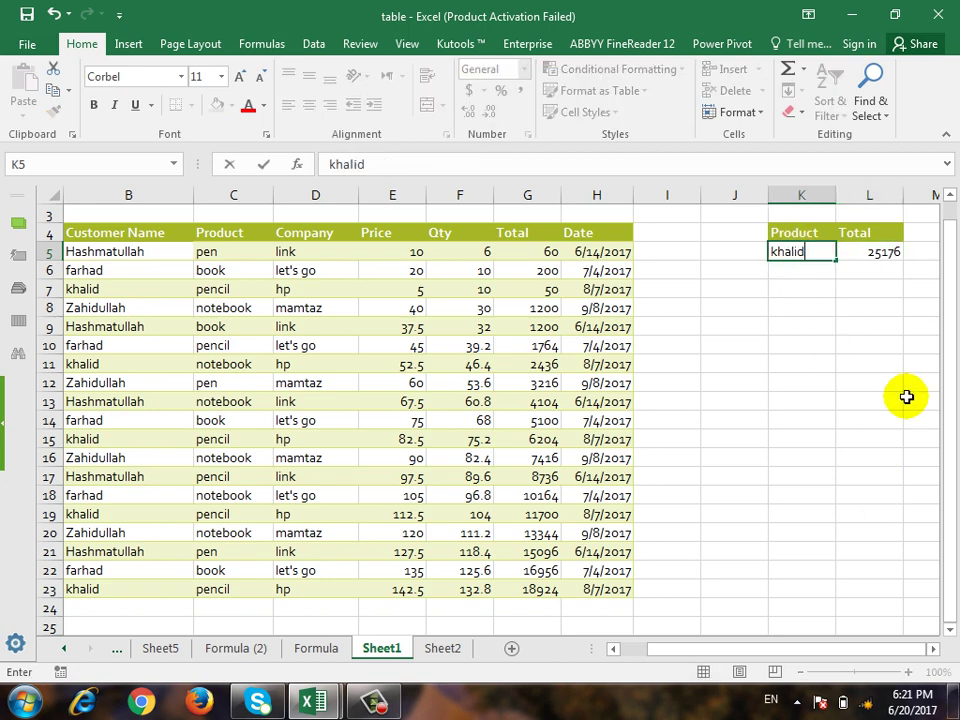
{"action": "key", "text": "Return"}
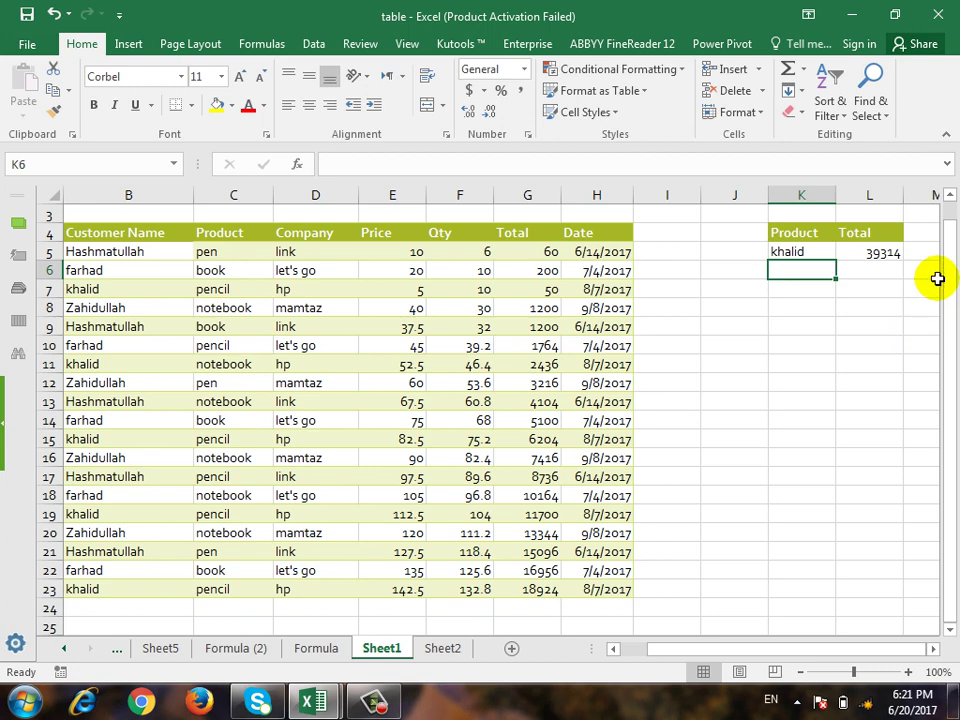
Step: Switch to the Formula (2) sheet and look at the Sum IF and And entries in column A
{"action": "left_click", "coordinate": [228, 648]}
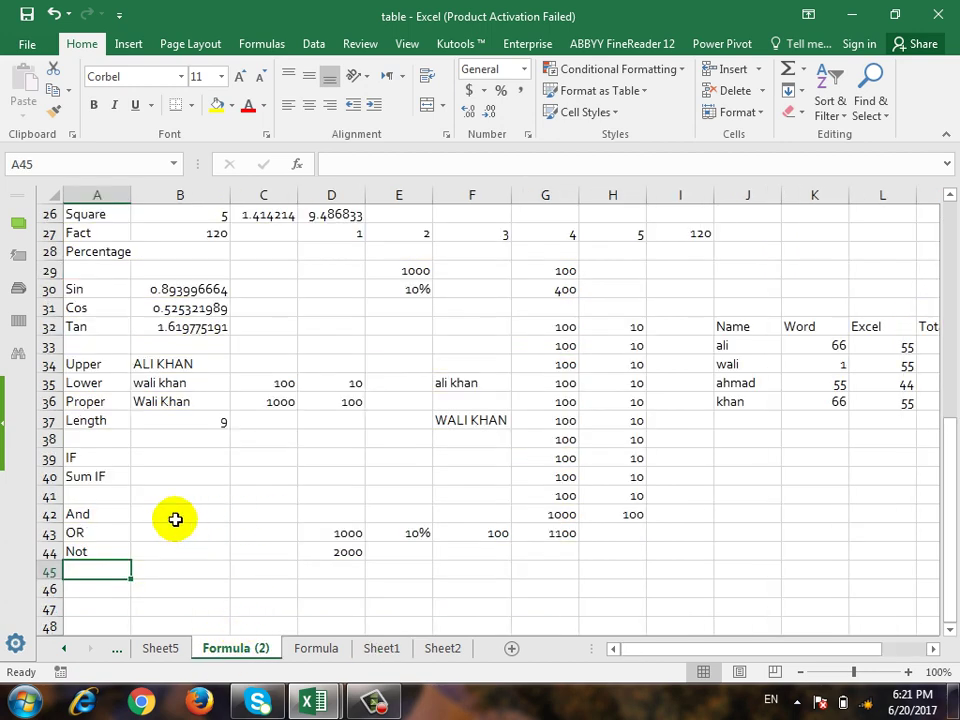
{"action": "left_click", "coordinate": [100, 478]}
{"action": "left_click", "coordinate": [96, 517]}
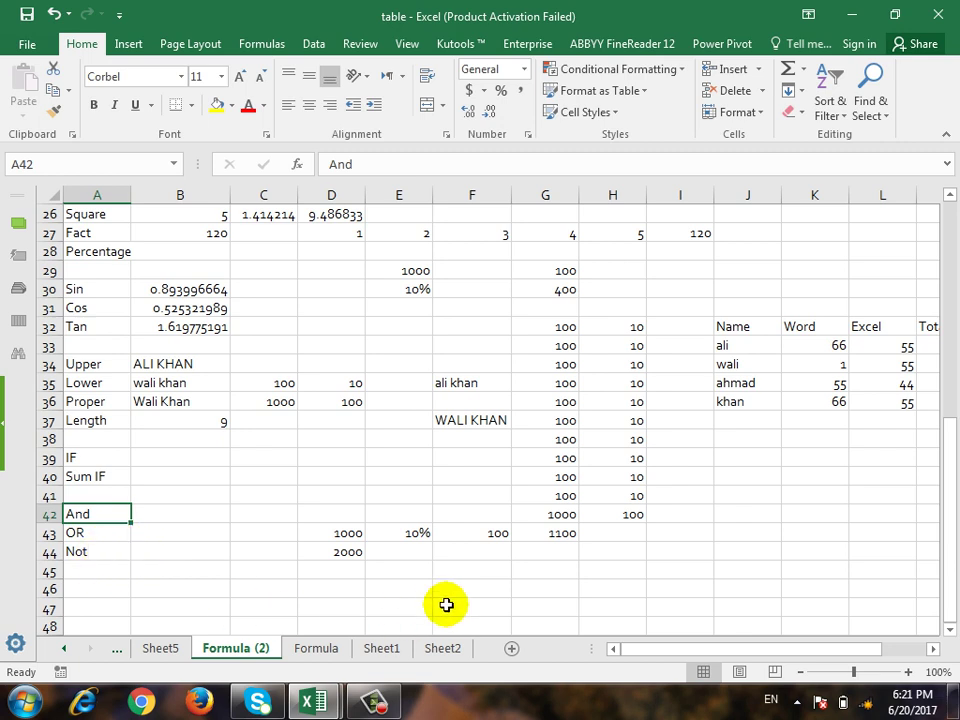
Step: Examine the IF formula in N33 of the Pass/Fail column and the SUM formula in M33
{"action": "left_click_drag", "start_coordinate": [745, 655], "coordinate": [855, 594]}
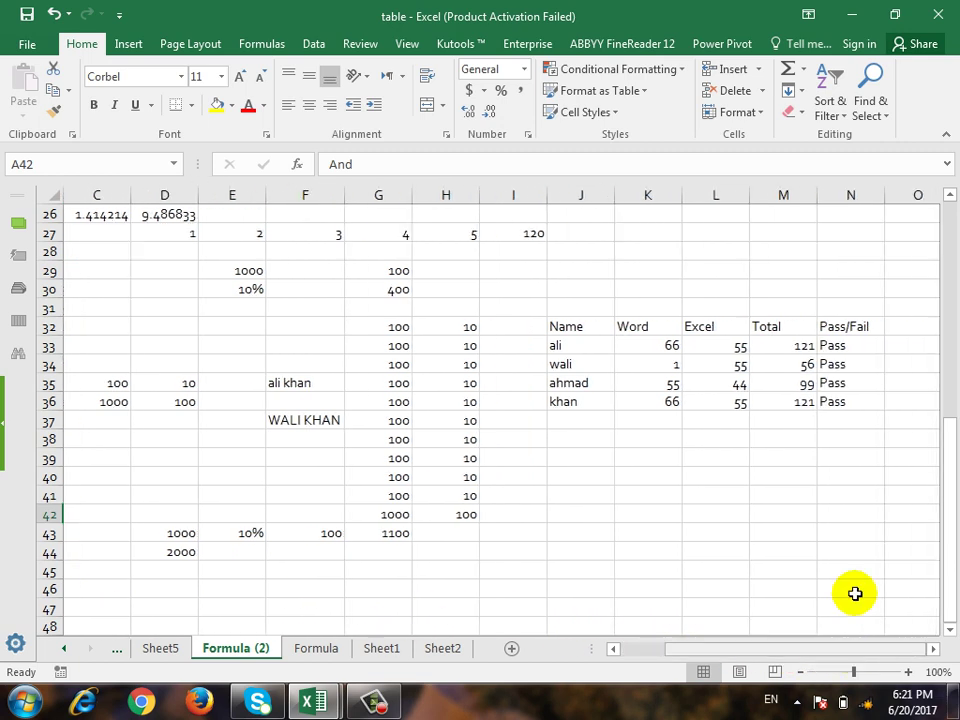
{"action": "left_click", "coordinate": [851, 343]}
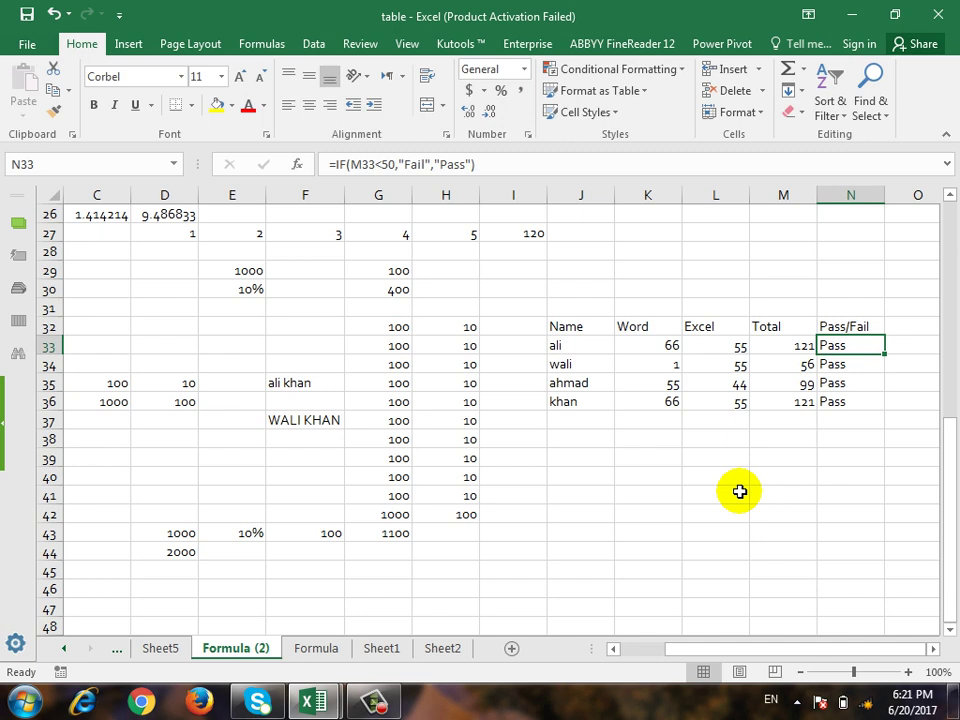
{"action": "left_click", "coordinate": [503, 164]}
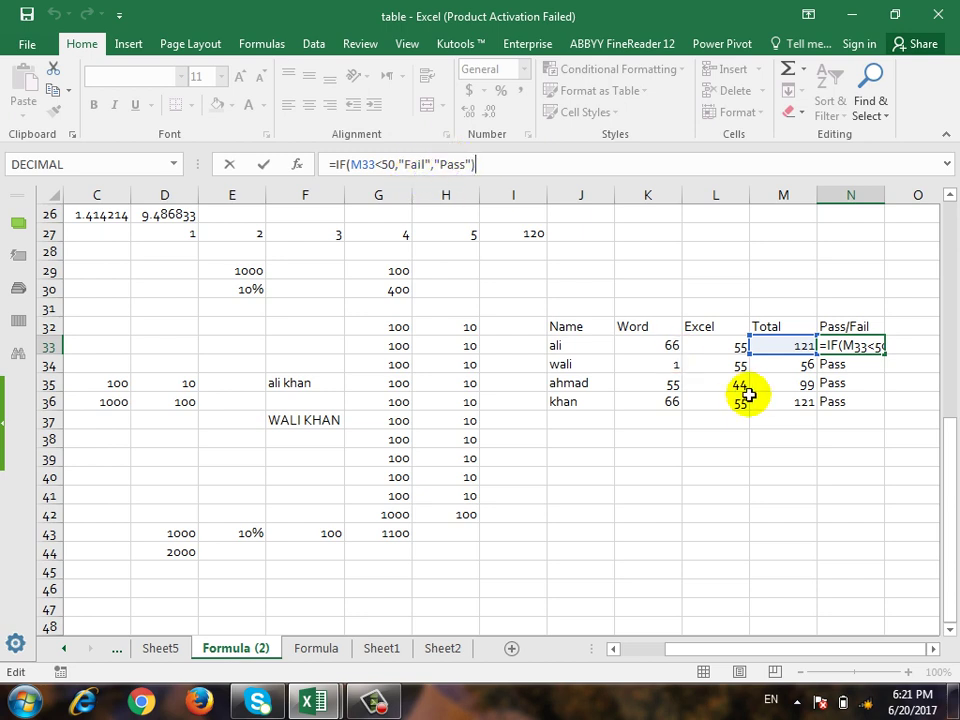
{"action": "key", "text": "Escape"}
{"action": "left_click", "coordinate": [904, 343]}
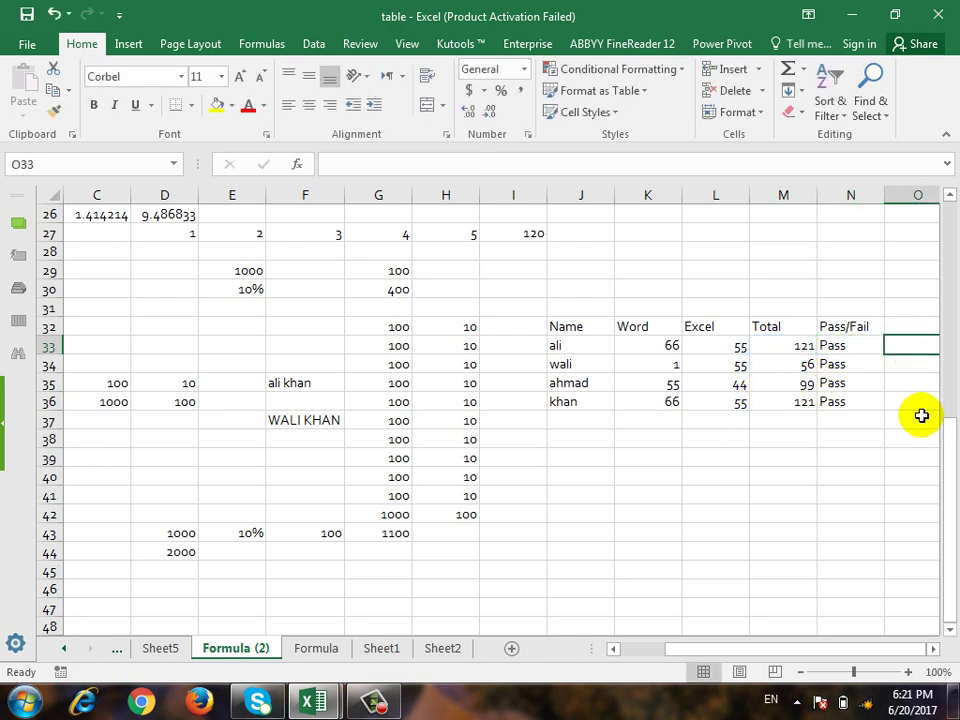
{"action": "left_click", "coordinate": [776, 343]}
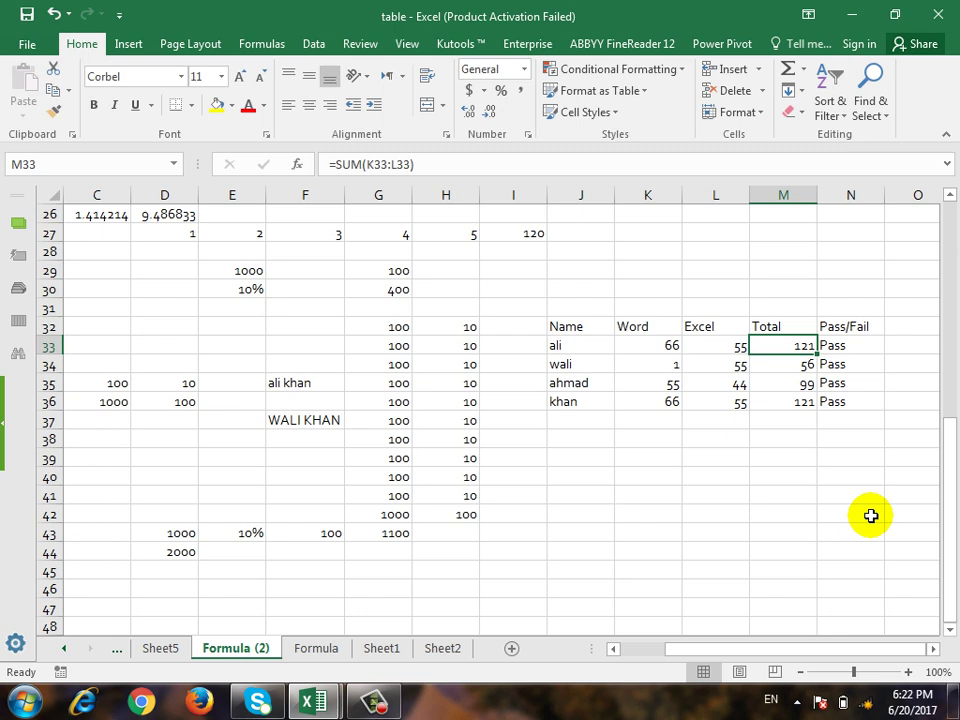
Step: Start a grading scale above the marks table with 90 in L28 and Grade A in M28
{"action": "key", "text": "Left"}
{"action": "key", "text": "Up"}
{"action": "key", "text": "Up"}
{"action": "key", "text": "Up"}
{"action": "key", "text": "Up"}
{"action": "key", "text": "Right"}
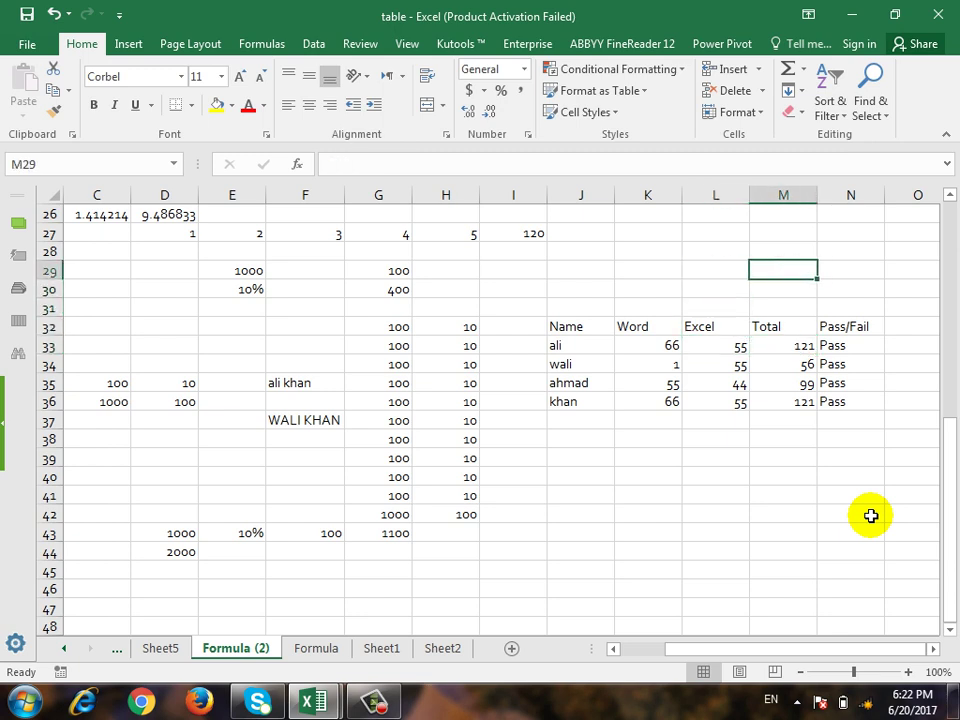
{"action": "key", "text": "Left"}
{"action": "key", "text": "Up"}
{"action": "type", "text": "90"}
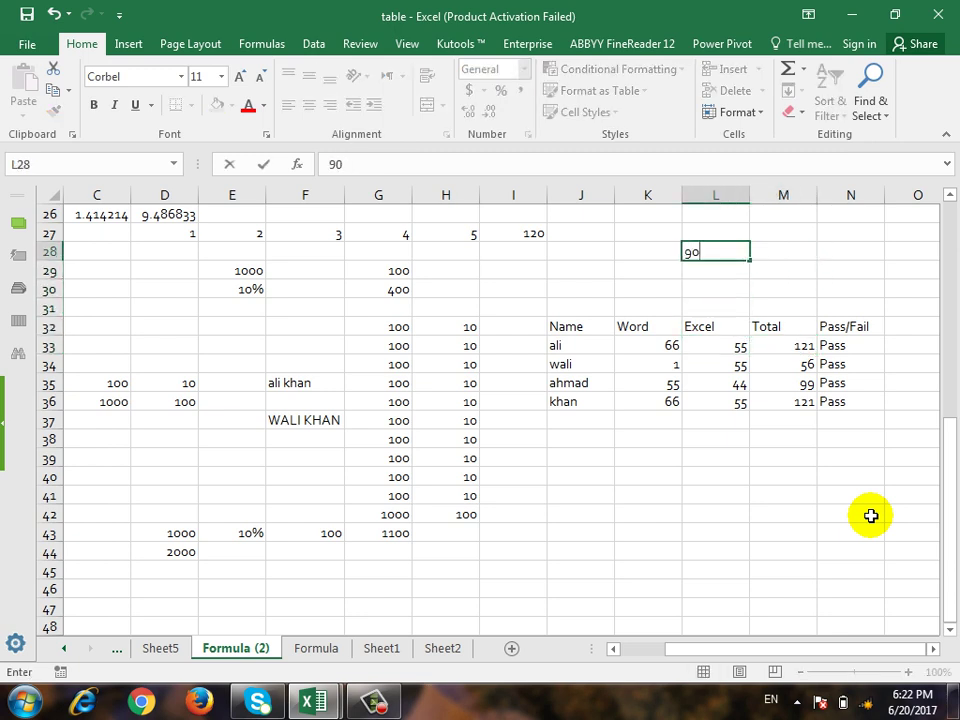
{"action": "key", "text": "Tab"}
{"action": "type", "text": "Grade"}
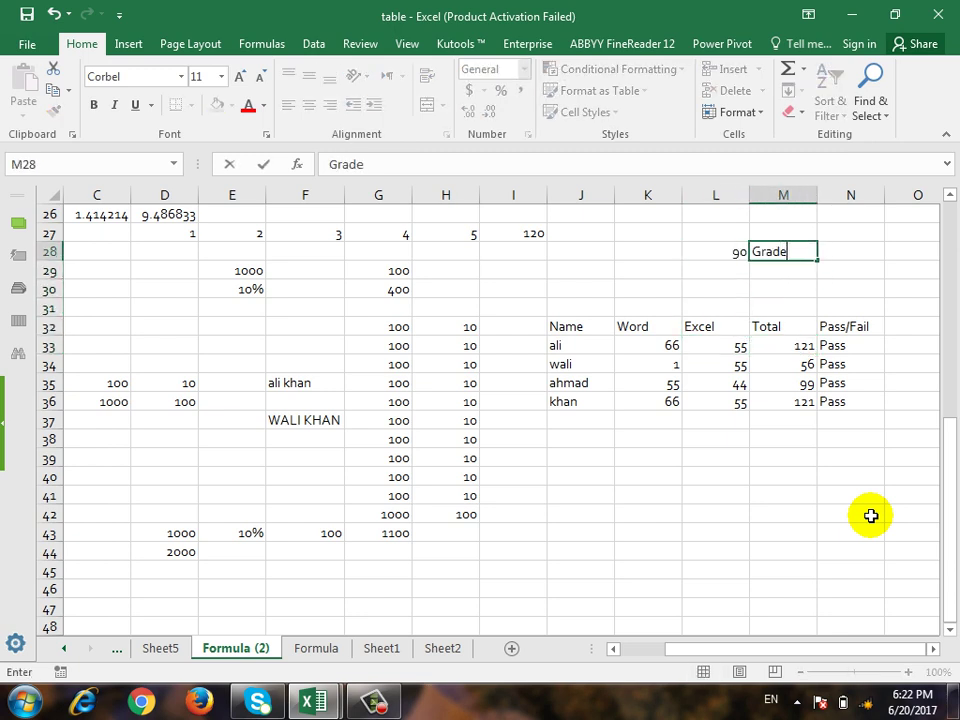
{"action": "type", "text": " A"}
{"action": "key", "text": "ctrl+Return"}
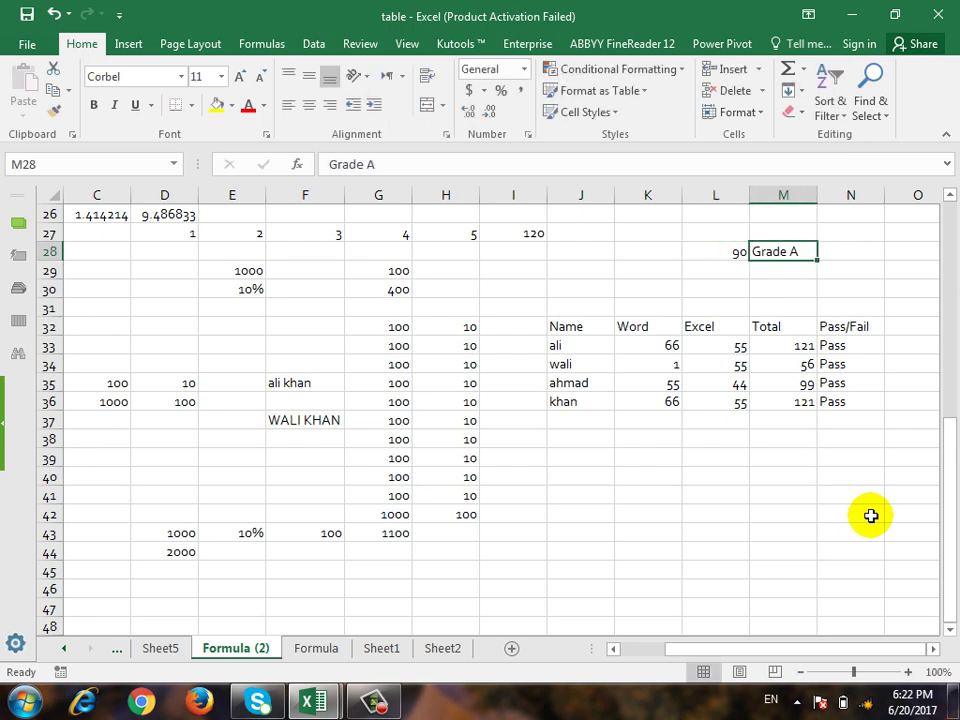
Step: Add the second grading level with 80 in L29 and Grade B in M29
{"action": "key", "text": "Down"}
{"action": "key", "text": "Left"}
{"action": "key", "text": "Up"}
{"action": "key", "text": "Up"}
{"action": "key", "text": "Down"}
{"action": "key", "text": "Down"}
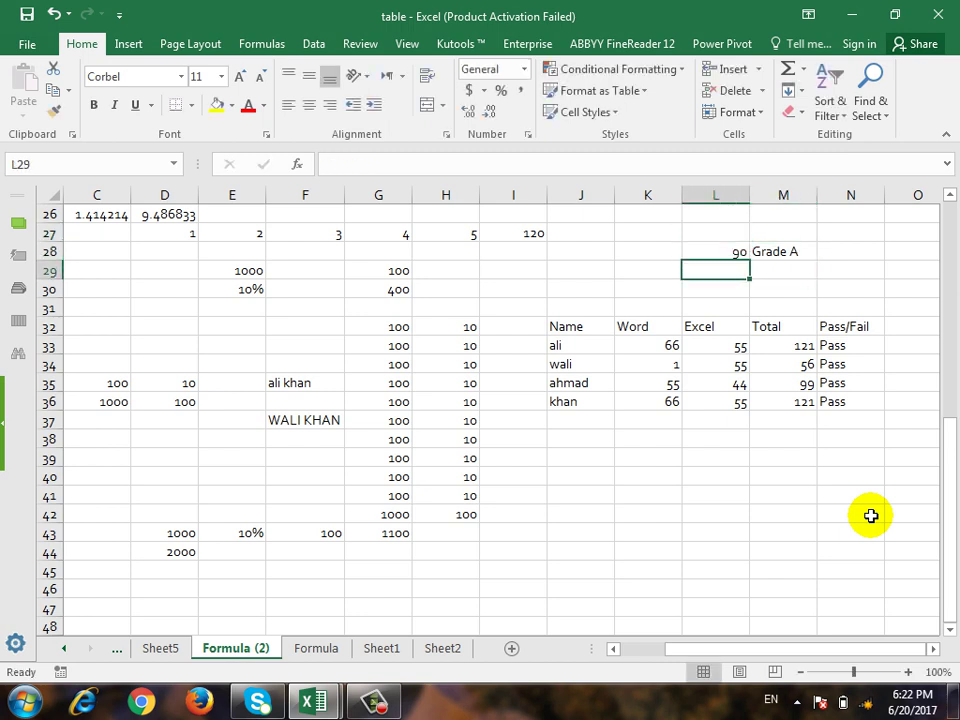
{"action": "type", "text": "80"}
{"action": "key", "text": "ctrl+Return"}
{"action": "key", "text": "Right"}
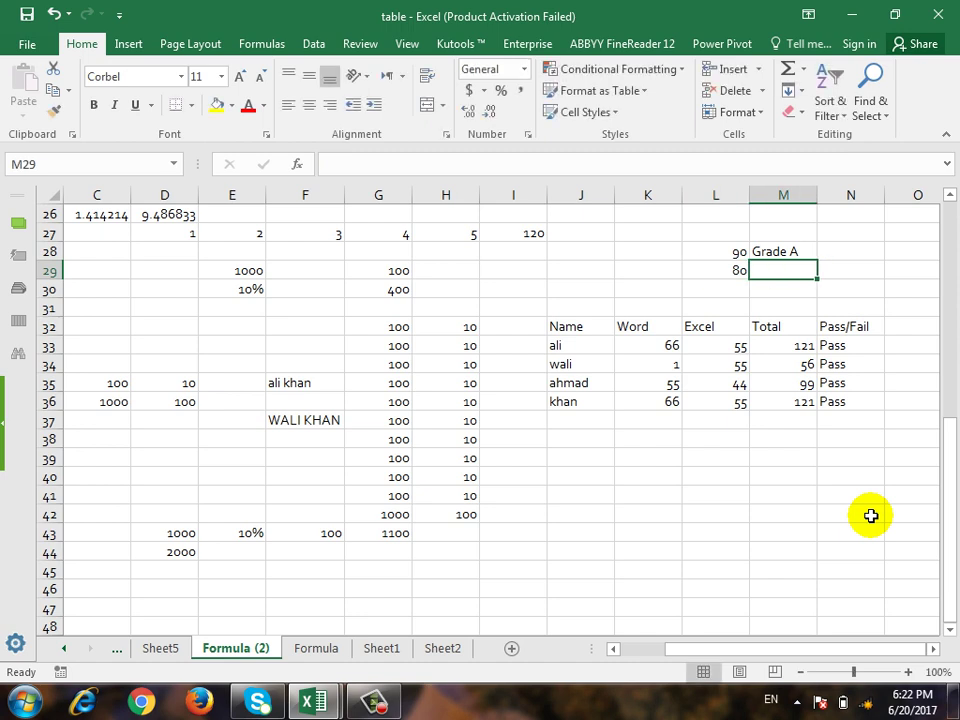
{"action": "type", "text": "Grade B"}
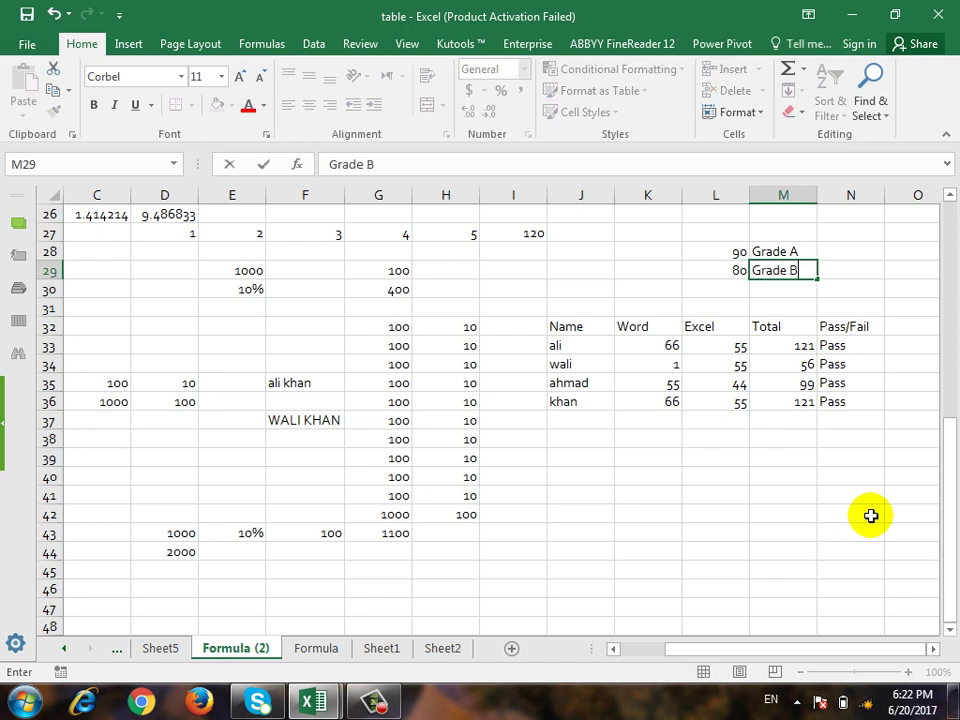
{"action": "key", "text": "Return"}
Step: Enter 50 in L30 and Grade C in M30, and move the three-row grading scale up to L26:M28
{"action": "key", "text": "Left"}
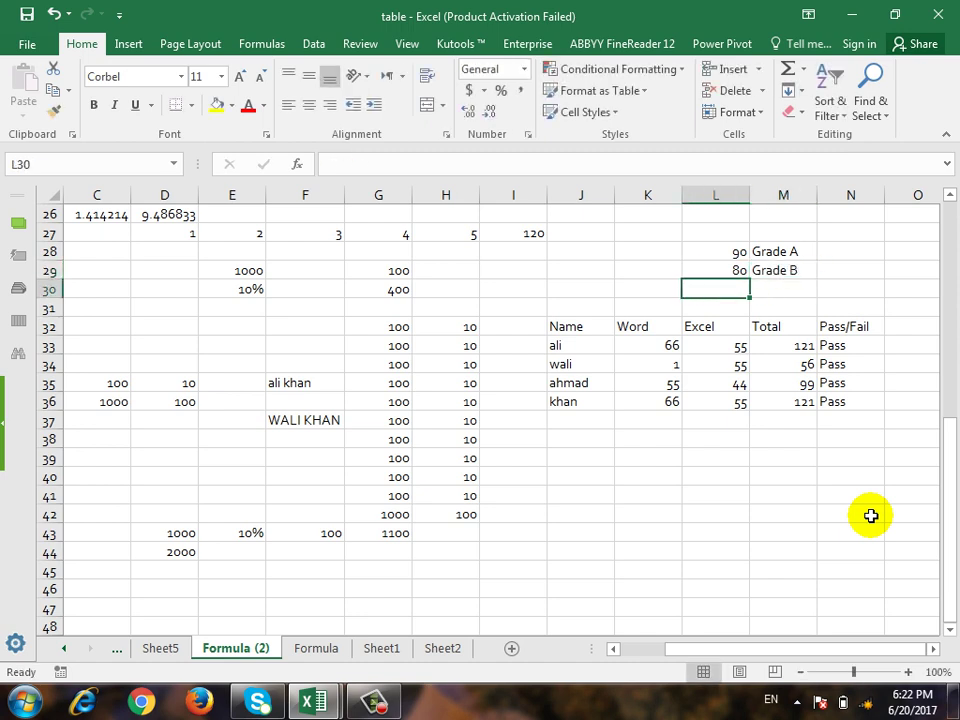
{"action": "type", "text": "50"}
{"action": "key", "text": "Tab"}
{"action": "type", "text": "Grade C"}
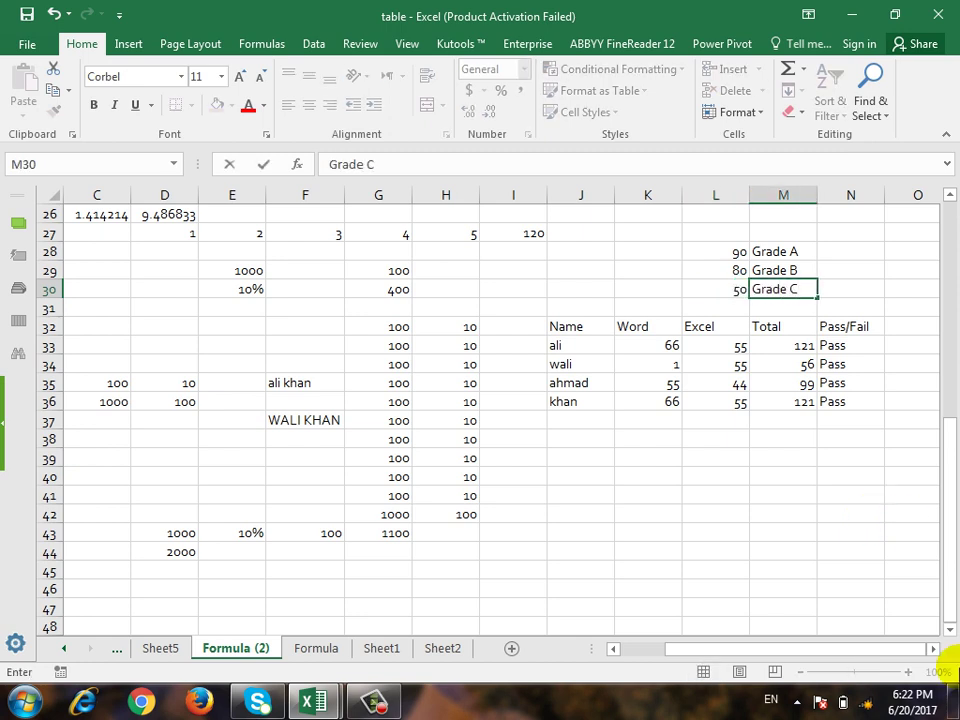
{"action": "left_click", "coordinate": [802, 401]}
{"action": "left_click_drag", "start_coordinate": [739, 251], "coordinate": [778, 219]}
Step: Add the failing level with <50 in L29 and Fail in M29
{"action": "left_click", "coordinate": [737, 271]}
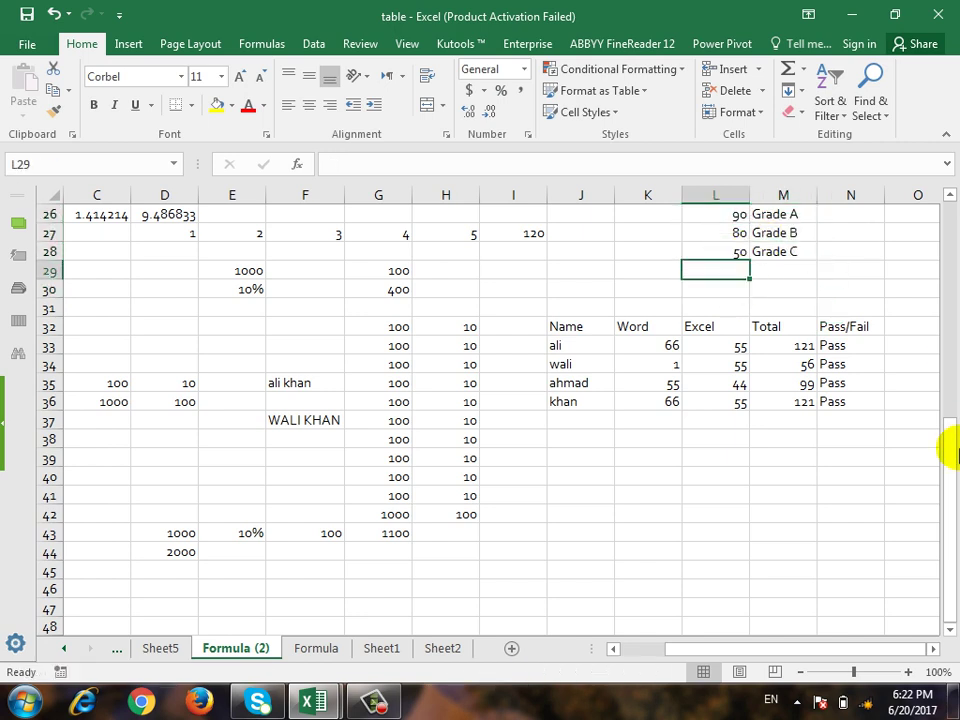
{"action": "type", "text": "<50"}
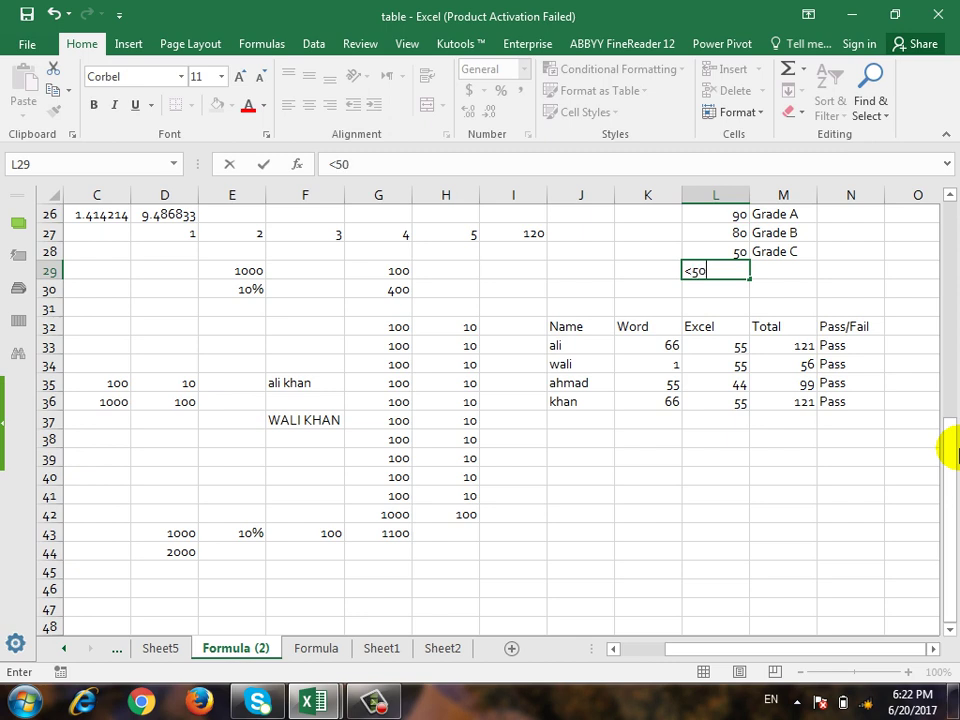
{"action": "key", "text": "Tab"}
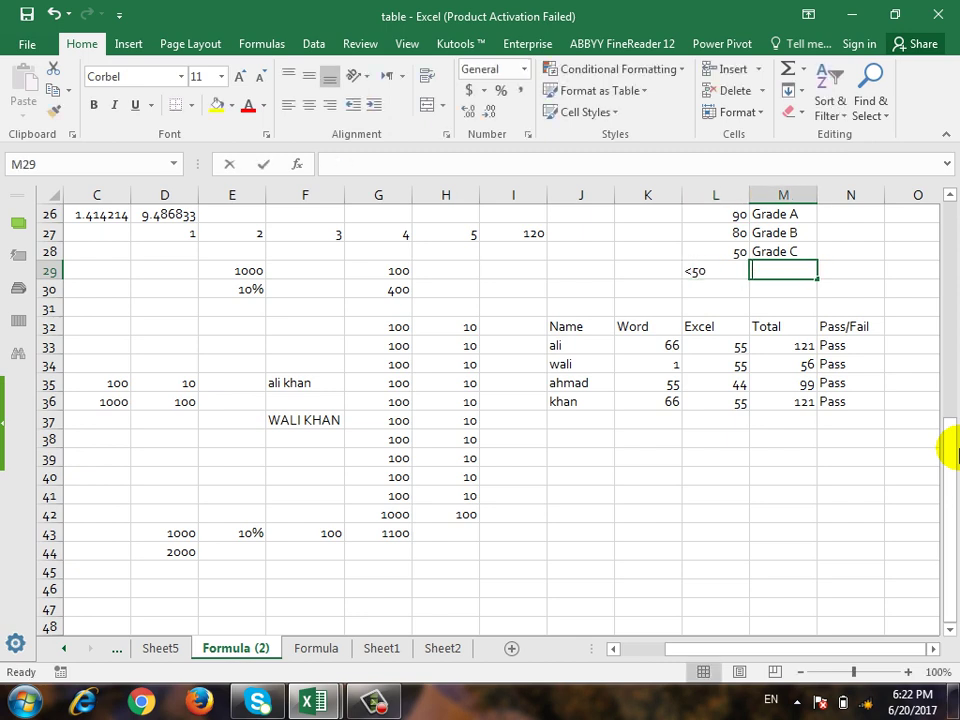
{"action": "type", "text": "Fais"}
{"action": "key", "text": "BackSpace"}
{"action": "key", "text": "BackSpace"}
{"action": "key", "text": "BackSpace"}
{"action": "key", "text": "BackSpace"}
{"action": "type", "text": "Gail"}
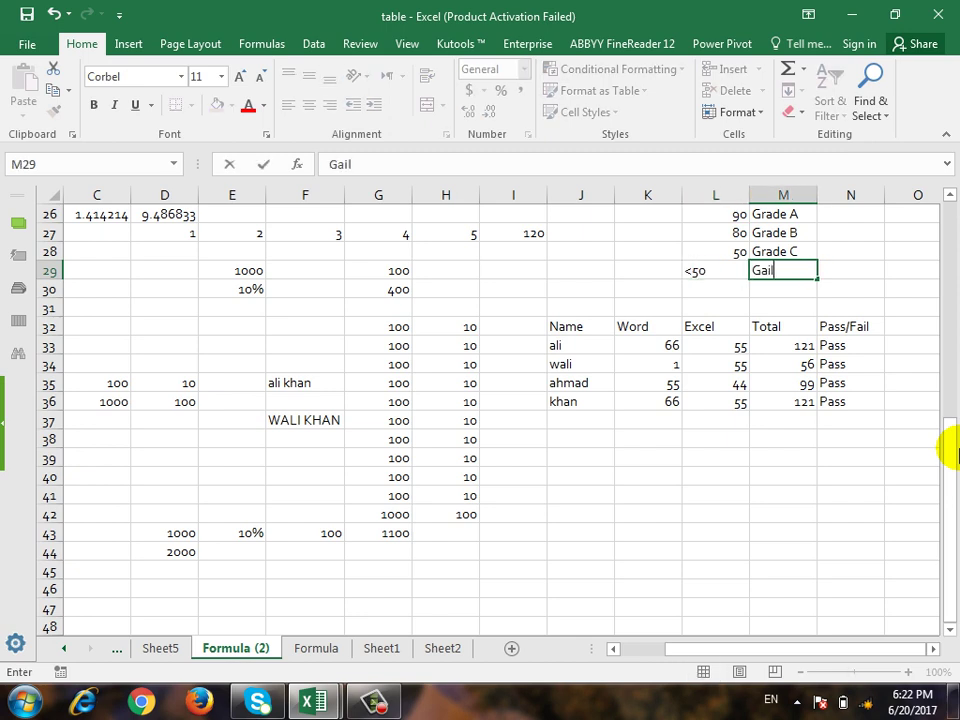
{"action": "key", "text": "BackSpace"}
{"action": "key", "text": "BackSpace"}
{"action": "key", "text": "BackSpace"}
{"action": "key", "text": "BackSpace"}
{"action": "type", "text": "Fail"}
{"action": "key", "text": "Return"}
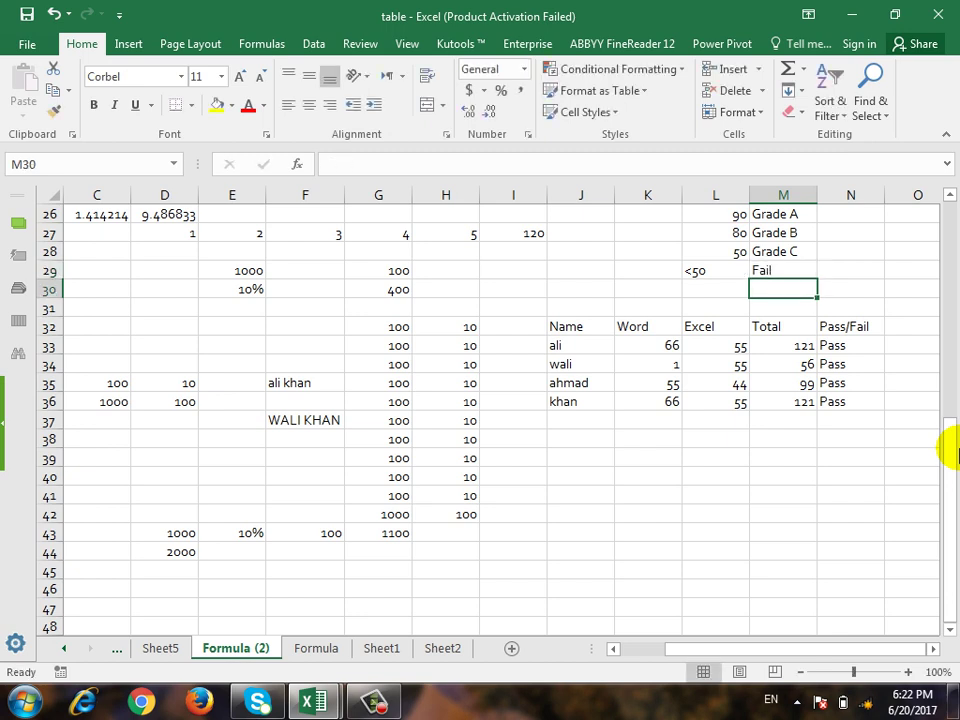
Step: Add a Grading column heading in O32, beside the Pass/Fail column
{"action": "key", "text": "Up"}
{"action": "key", "text": "Up"}
{"action": "key", "text": "Up"}
{"action": "key", "text": "Up"}
{"action": "key", "text": "Down"}
{"action": "key", "text": "Down"}
{"action": "key", "text": "Down"}
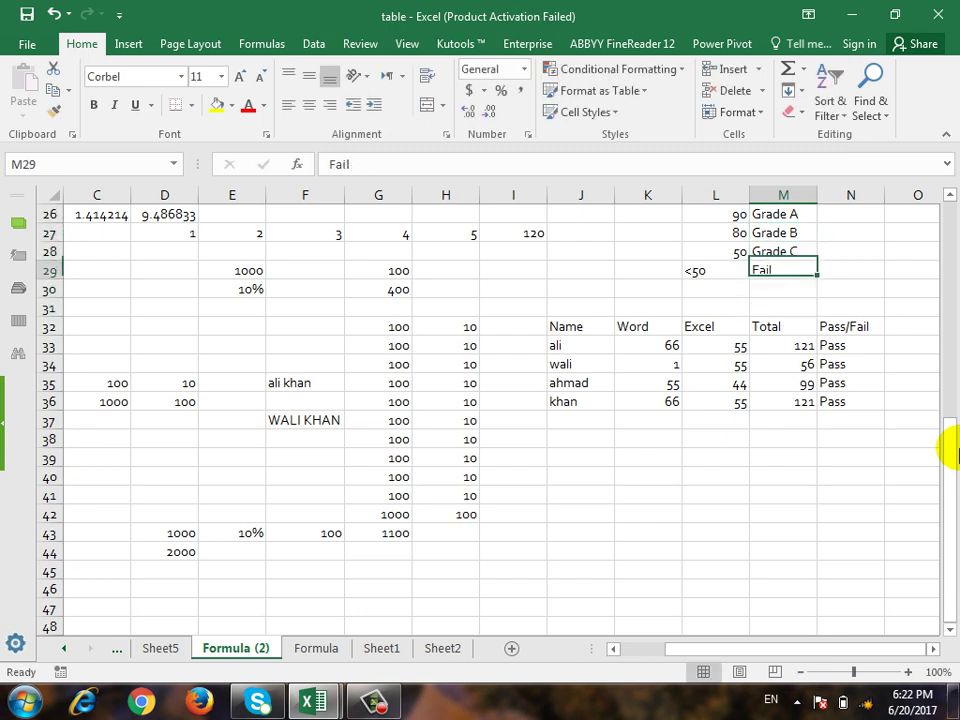
{"action": "key", "text": "Down"}
{"action": "key", "text": "Down"}
{"action": "key", "text": "Down"}
{"action": "key", "text": "Down"}
{"action": "key", "text": "Right"}
{"action": "key", "text": "Up"}
{"action": "key", "text": "Down"}
{"action": "key", "text": "Right"}
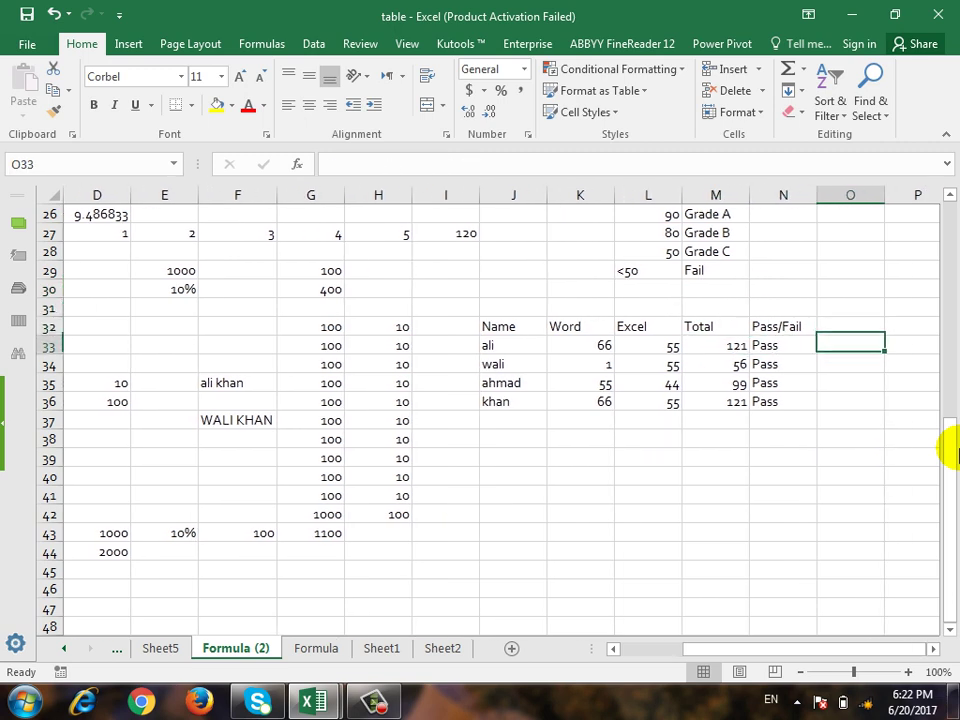
{"action": "key", "text": "Up"}
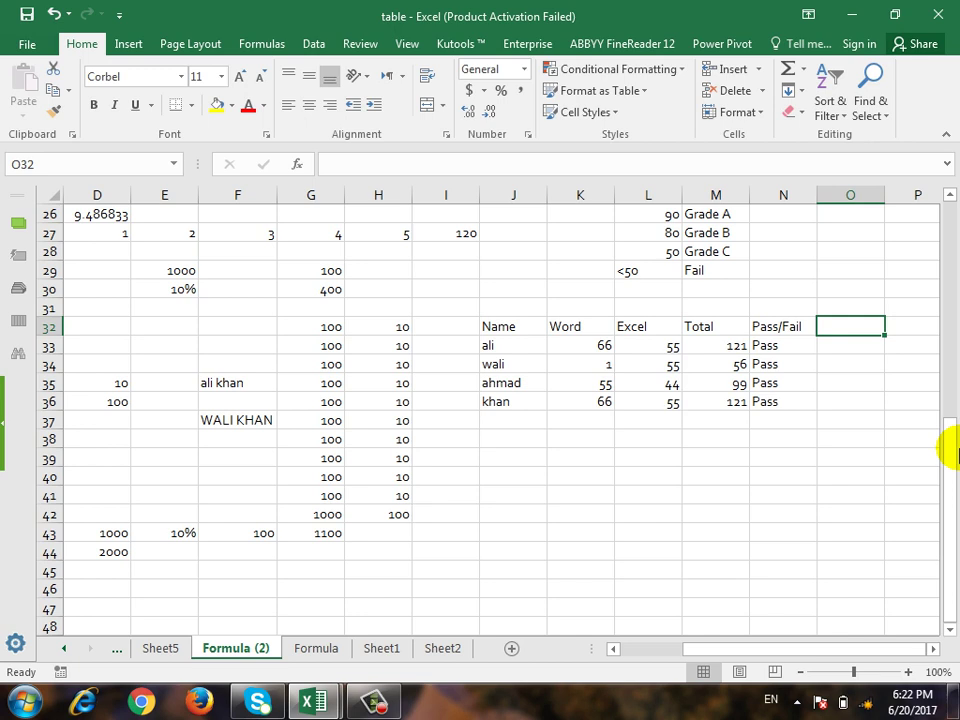
{"action": "key", "text": "Down"}
{"action": "key", "text": "Up"}
{"action": "type", "text": "Grading"}
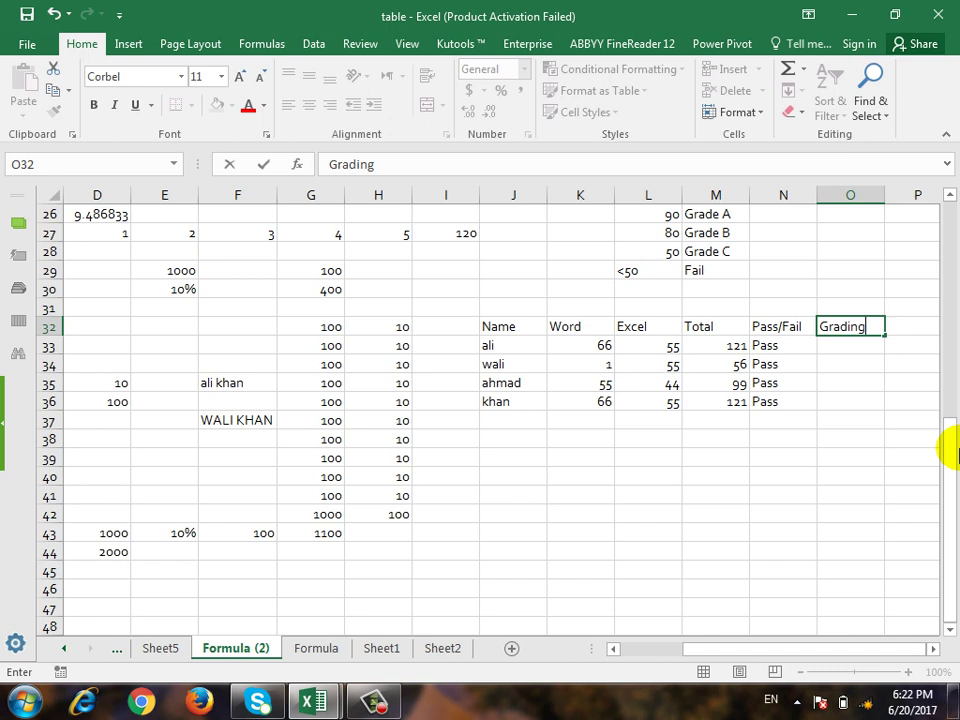
{"action": "key", "text": "Return"}
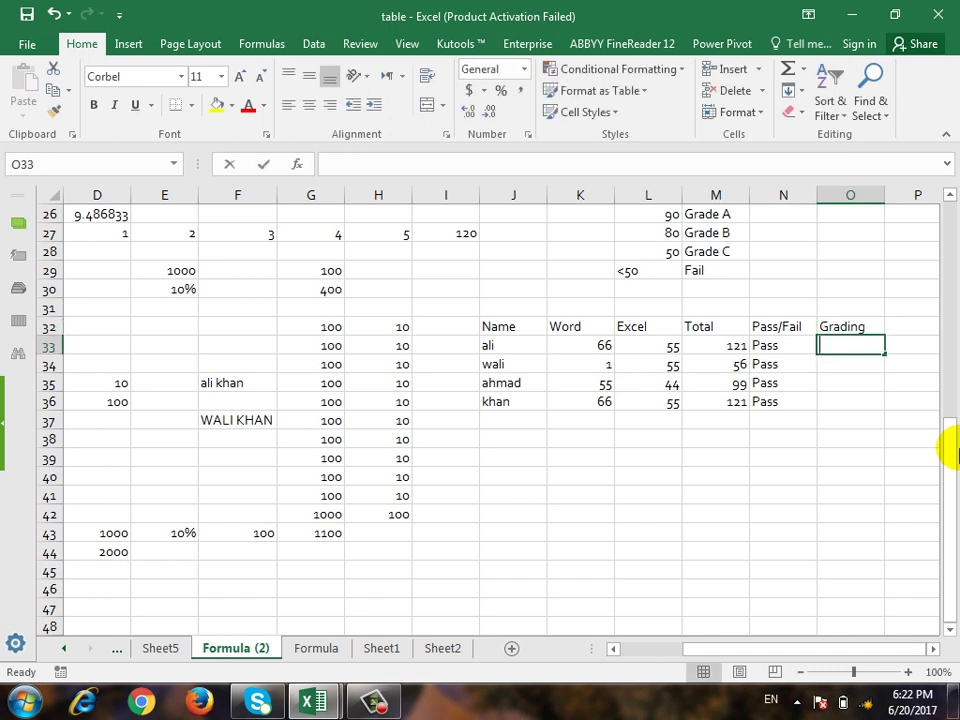
Step: Begin an IF formula in O33 that returns "Grade A" when the total in M33 is greater than 90
{"action": "type", "text": "=if"}
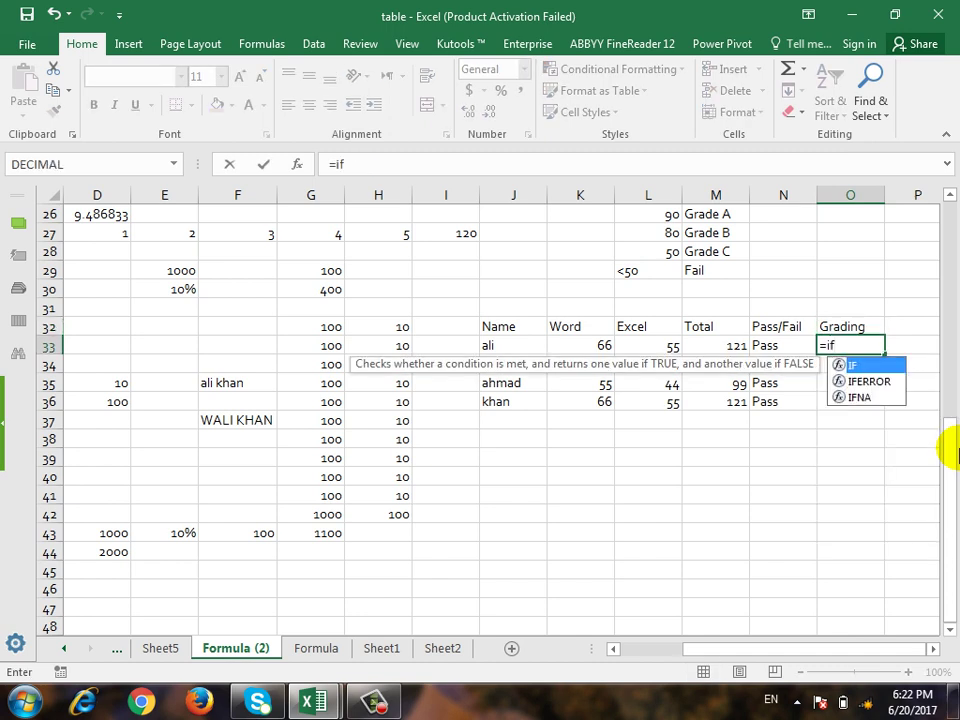
{"action": "type", "text": "("}
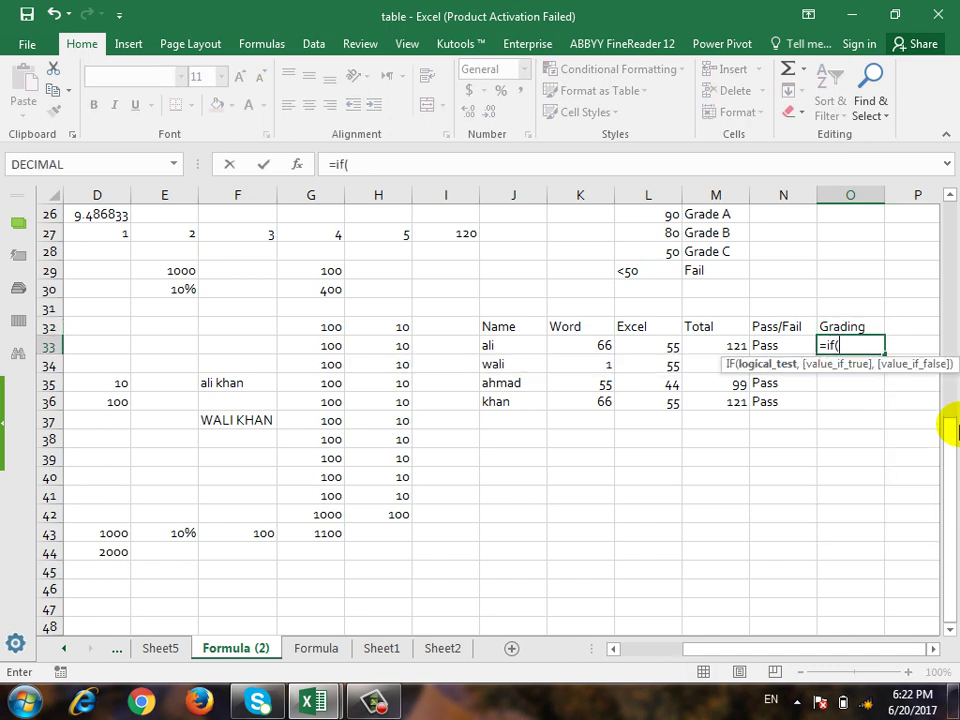
{"action": "left_click", "coordinate": [708, 343]}
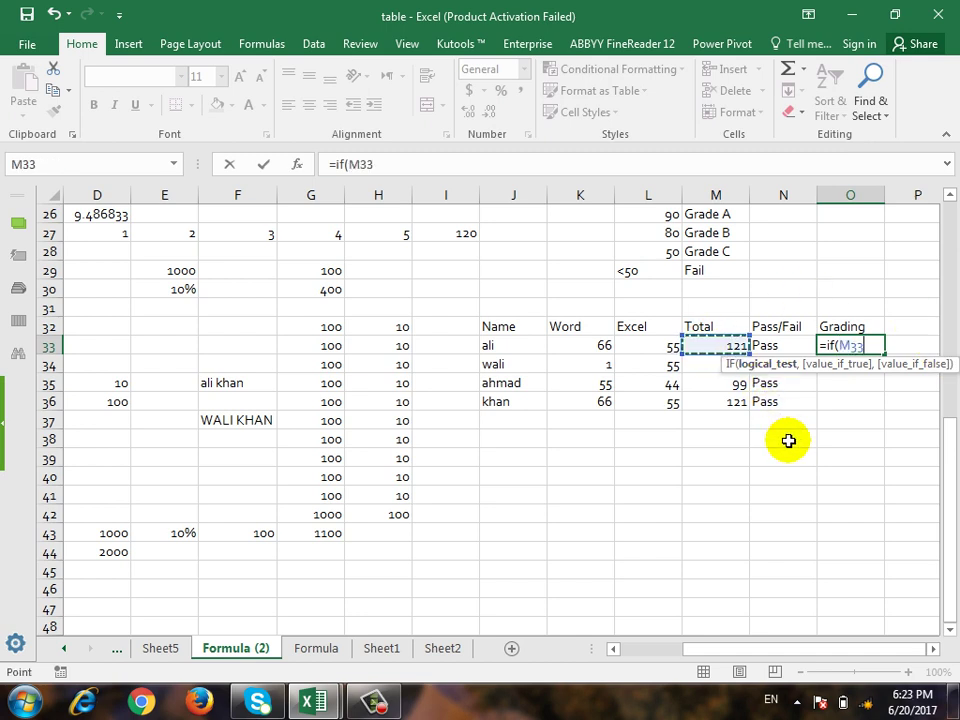
{"action": "type", "text": ">"}
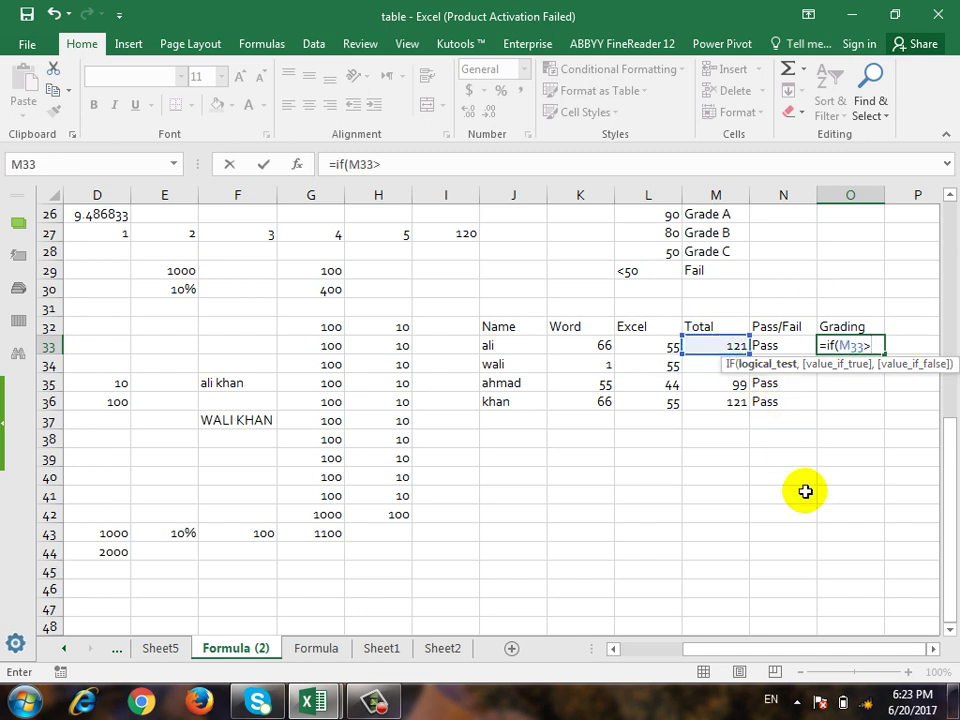
{"action": "type", "text": "90,"}
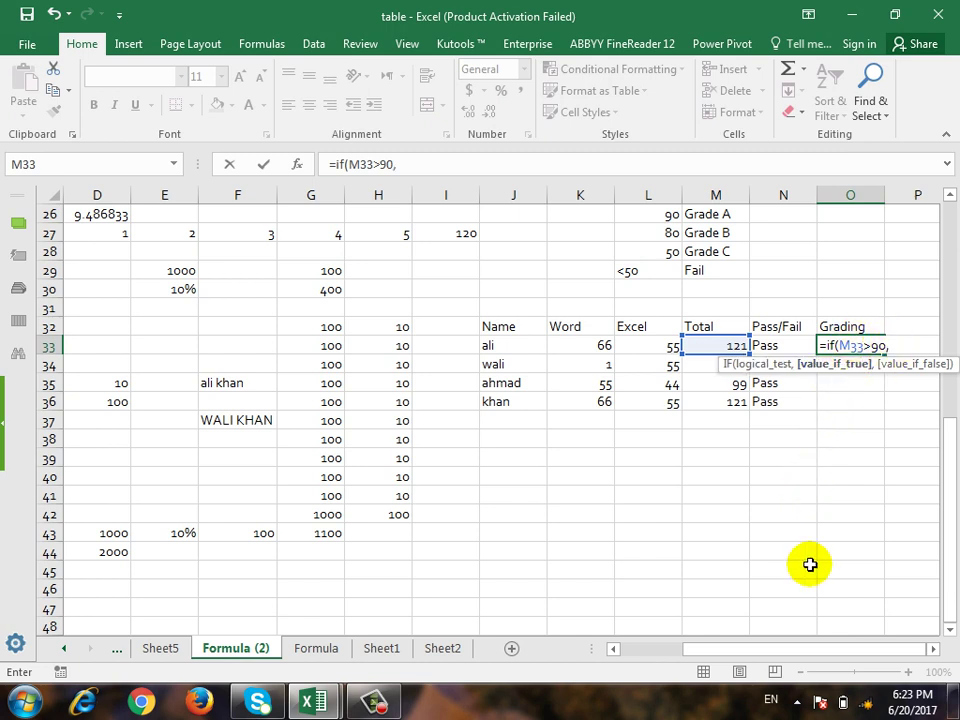
{"action": "type", "text": "\"Grade A\""}
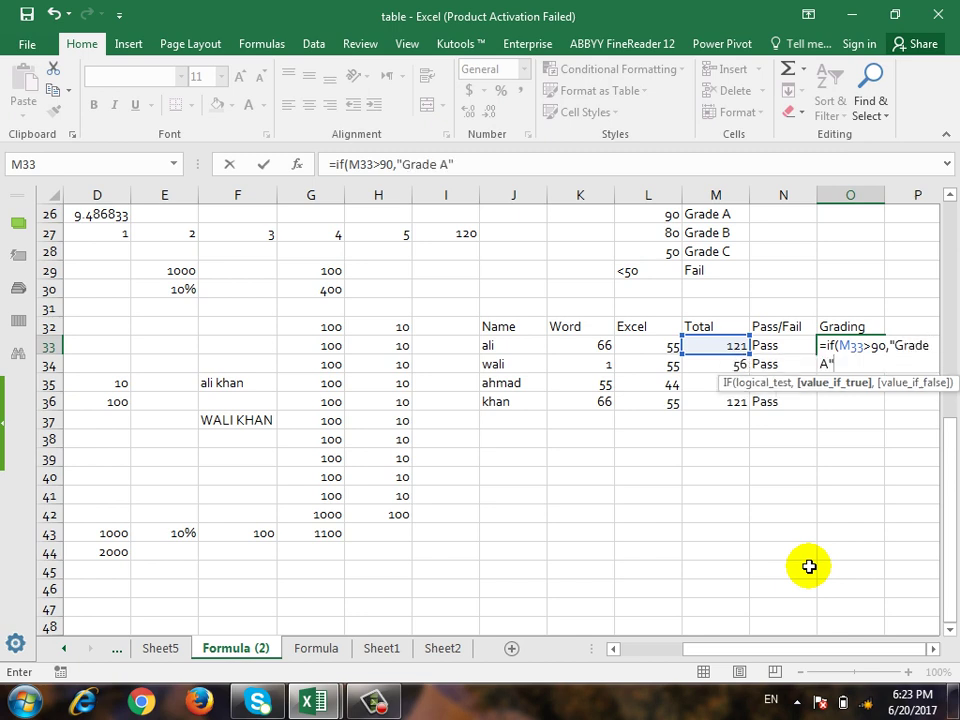
{"action": "type", "text": ","}
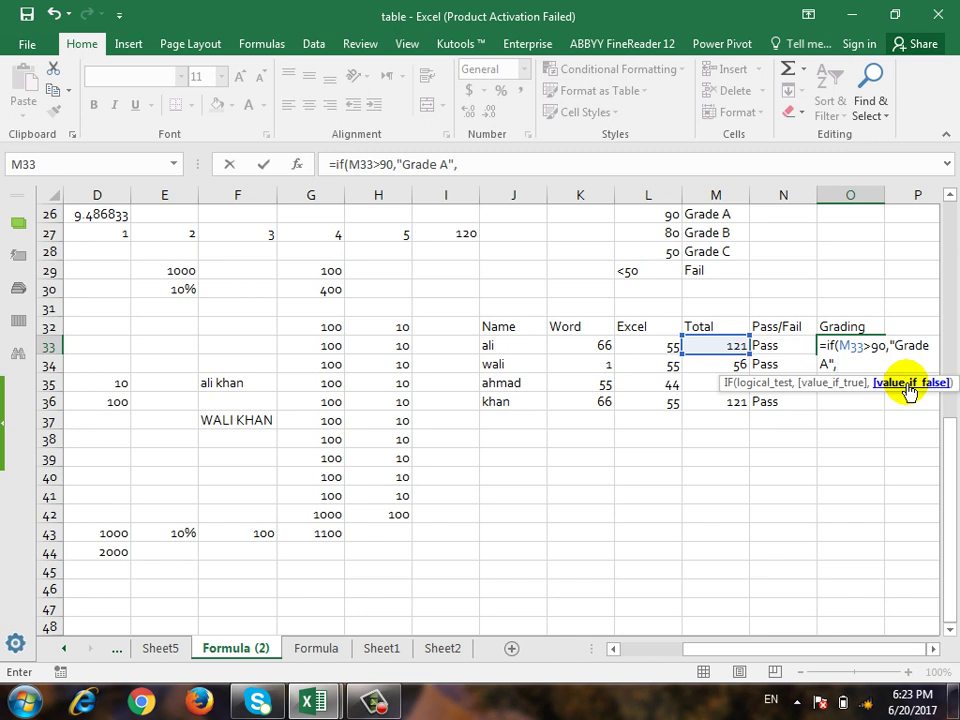
Step: Nest a second IF in the O33 formula that returns "Grade B" when M33 is greater than 80
{"action": "type", "text": "if"}
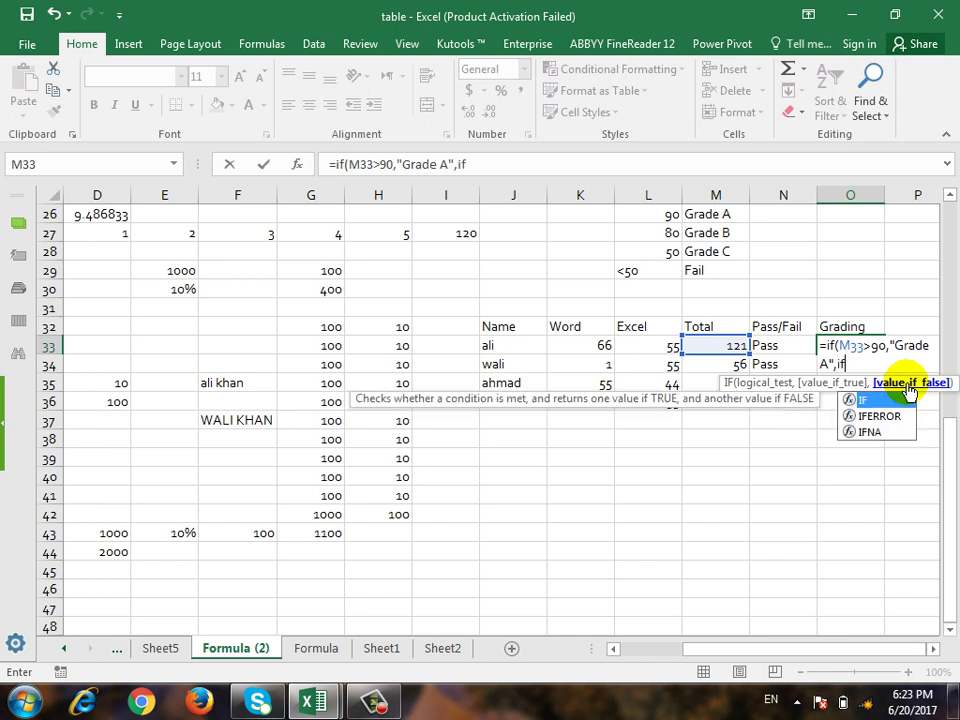
{"action": "type", "text": "("}
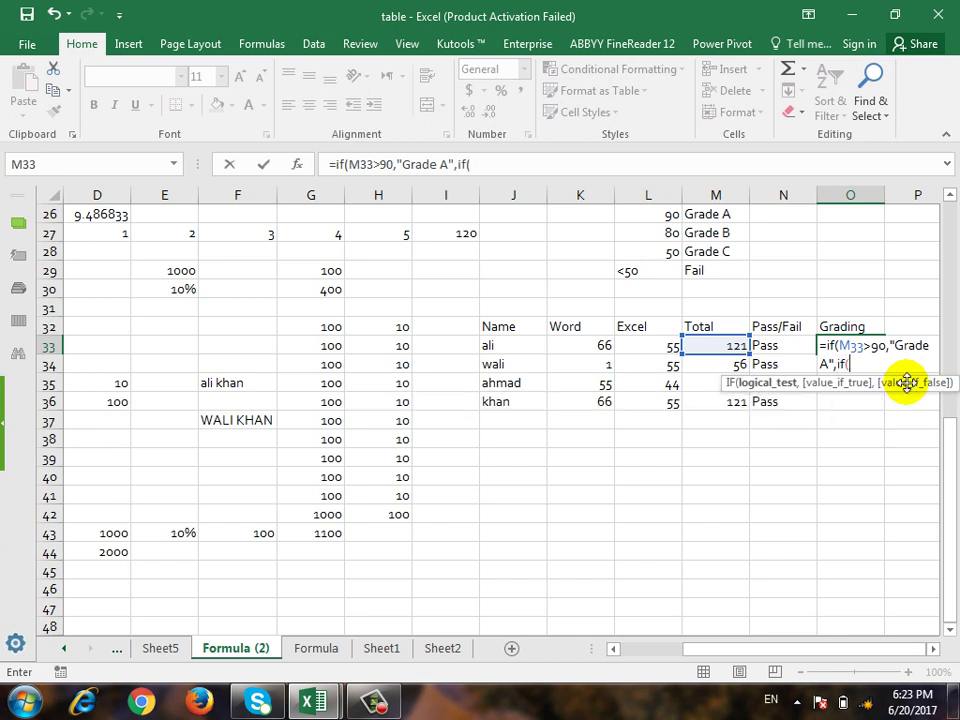
{"action": "left_click", "coordinate": [733, 343]}
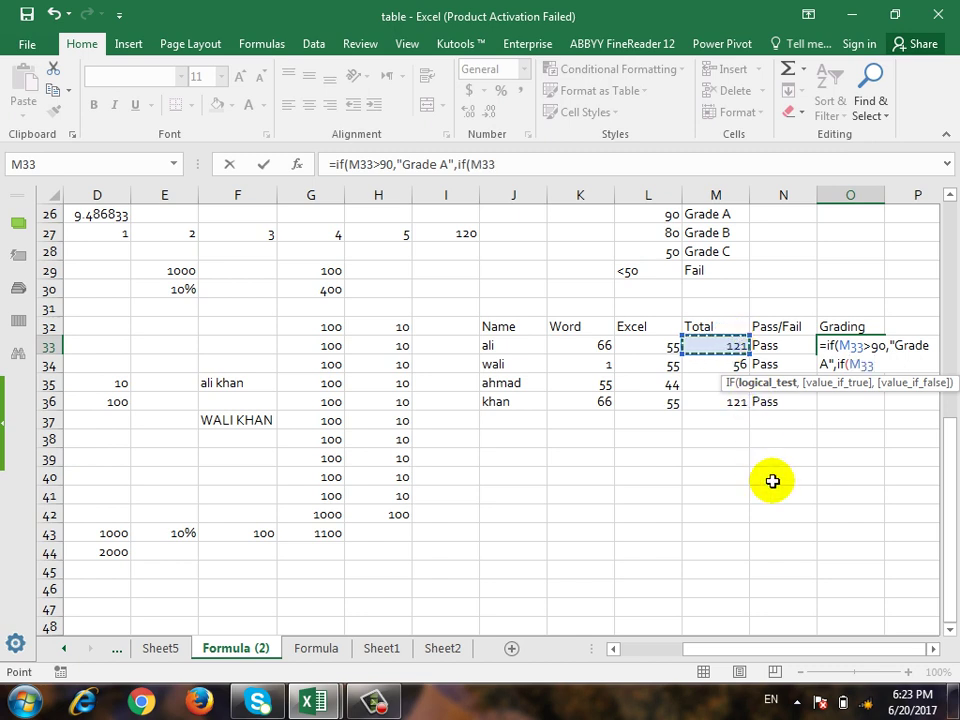
{"action": "type", "text": ">80"}
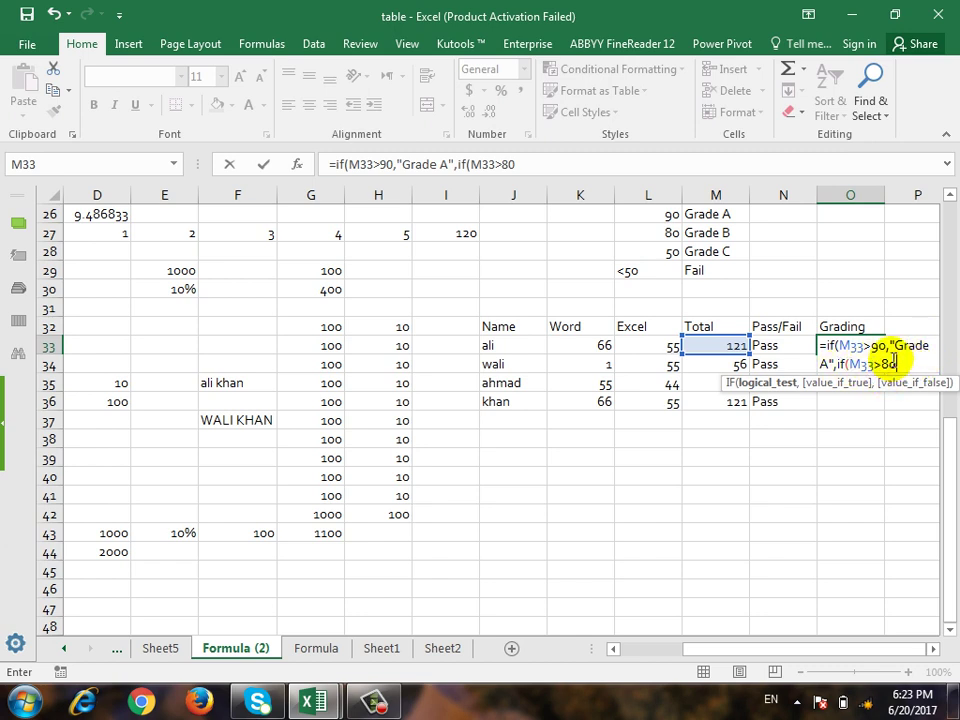
{"action": "type", "text": ",\""}
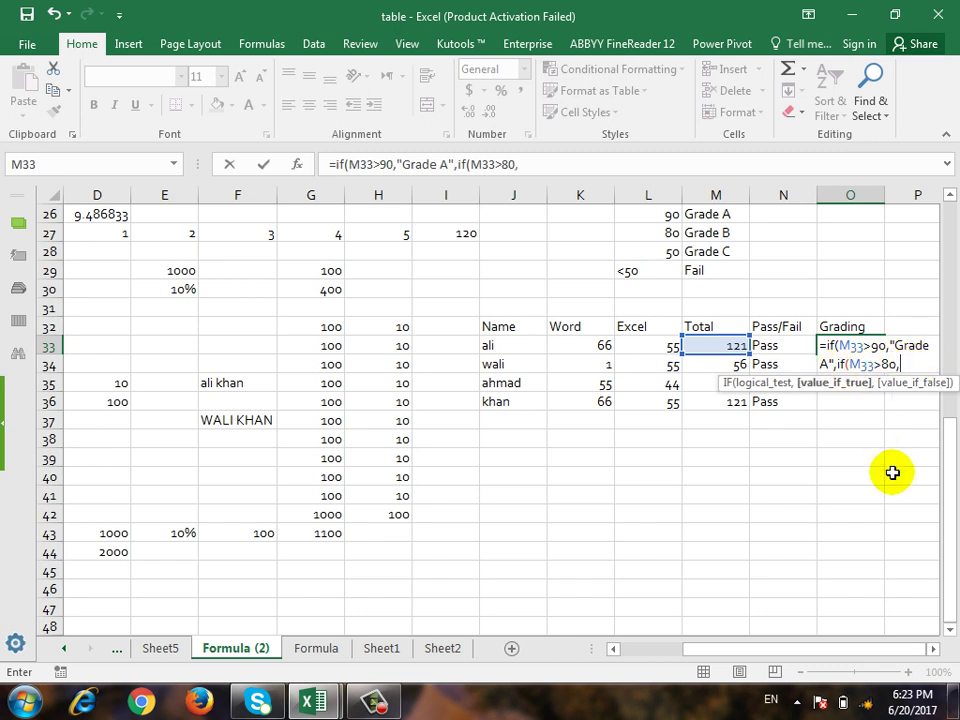
{"action": "type", "text": "Grade B\","}
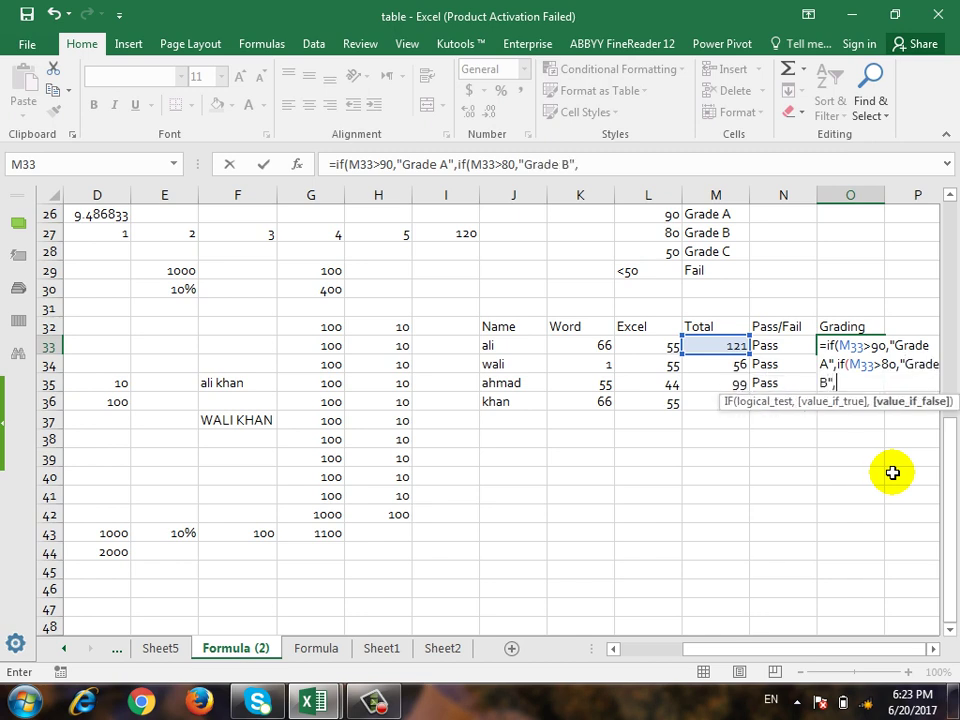
Step: Nest a third IF in the O33 formula that returns "Grade C" when M33 is greater than 50
{"action": "type", "text": "if("}
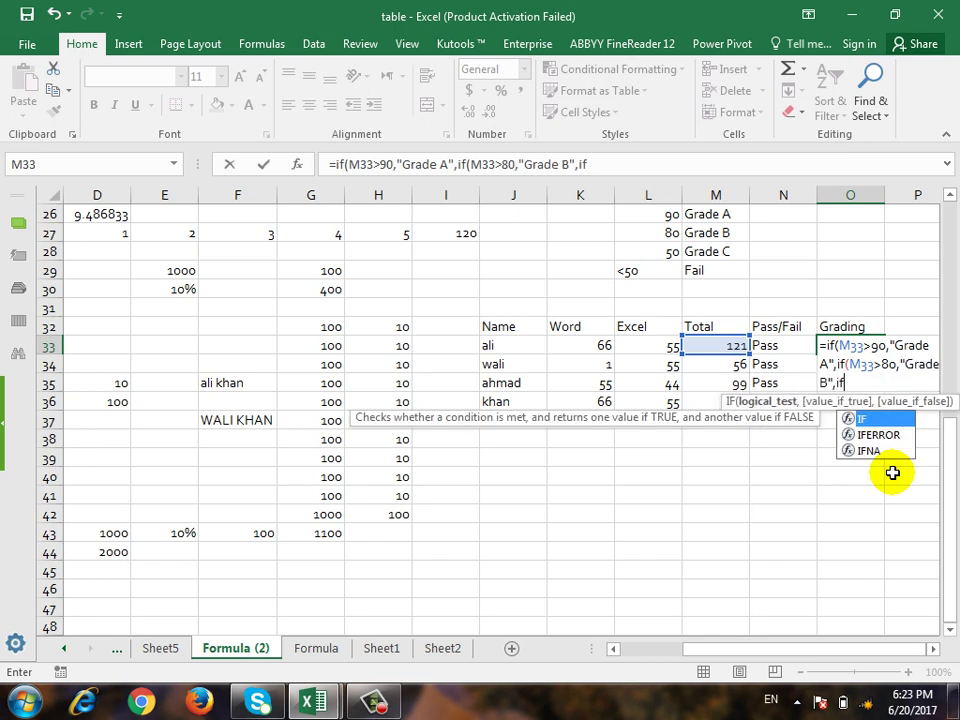
{"action": "left_click", "coordinate": [729, 345]}
{"action": "mouse_move", "coordinate": [956, 708]}
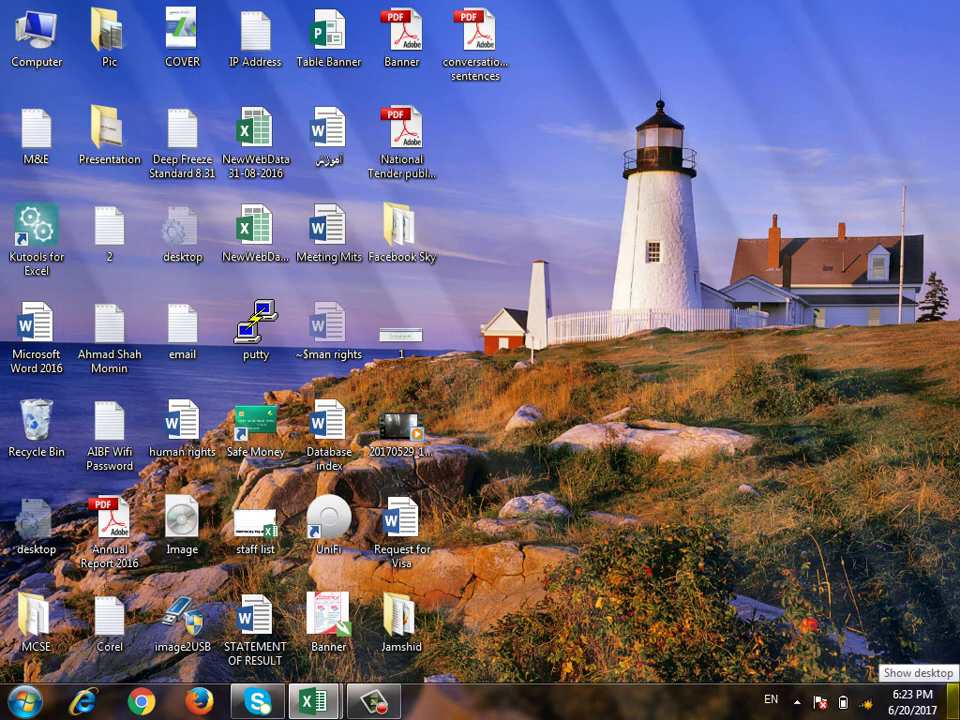
{"action": "type", "text": ">"}
{"action": "type", "text": "50"}
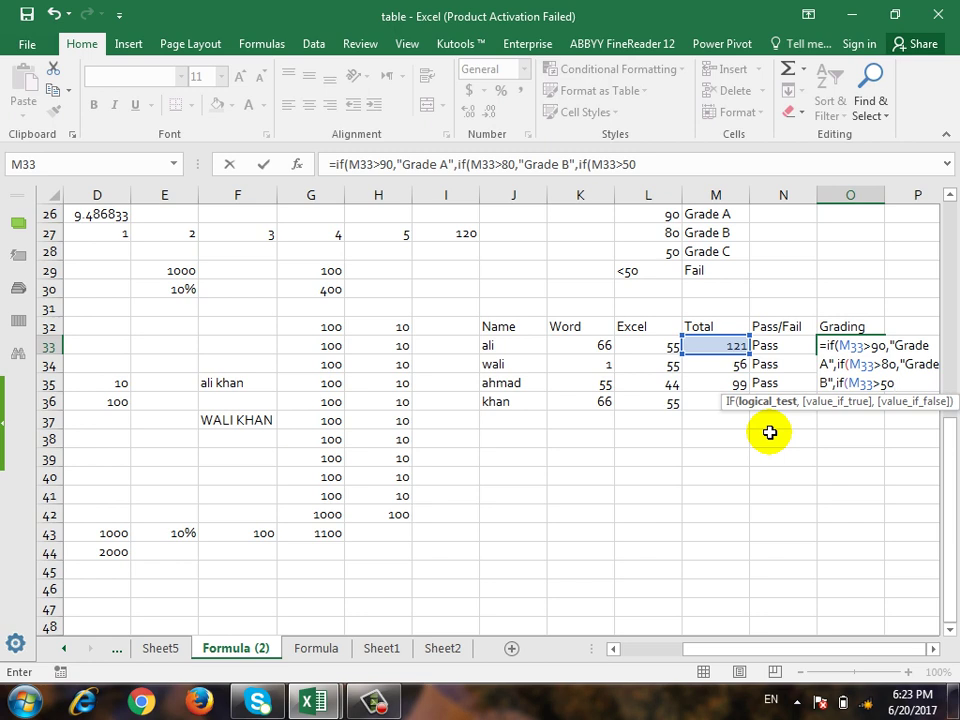
{"action": "type", "text": ",\""}
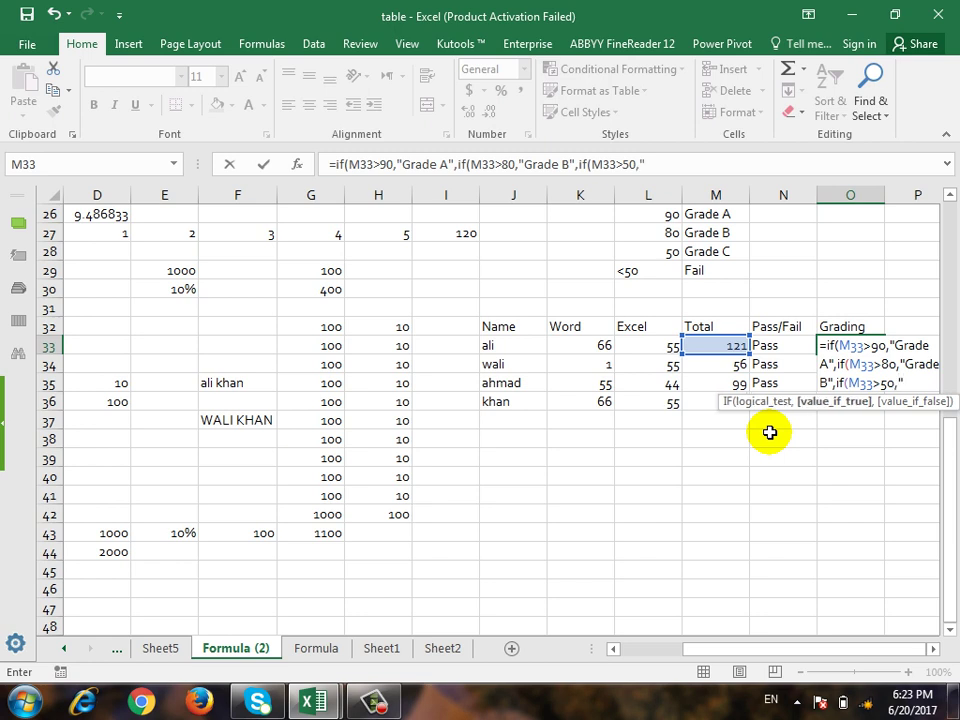
{"action": "type", "text": "Grade C"}
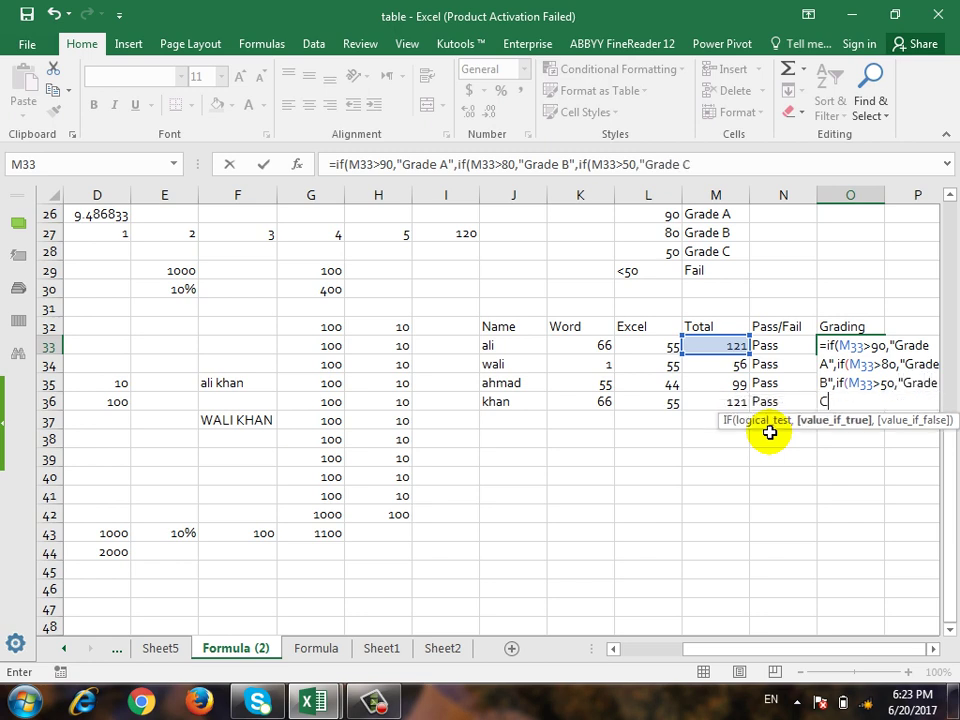
{"action": "type", "text": "\","}
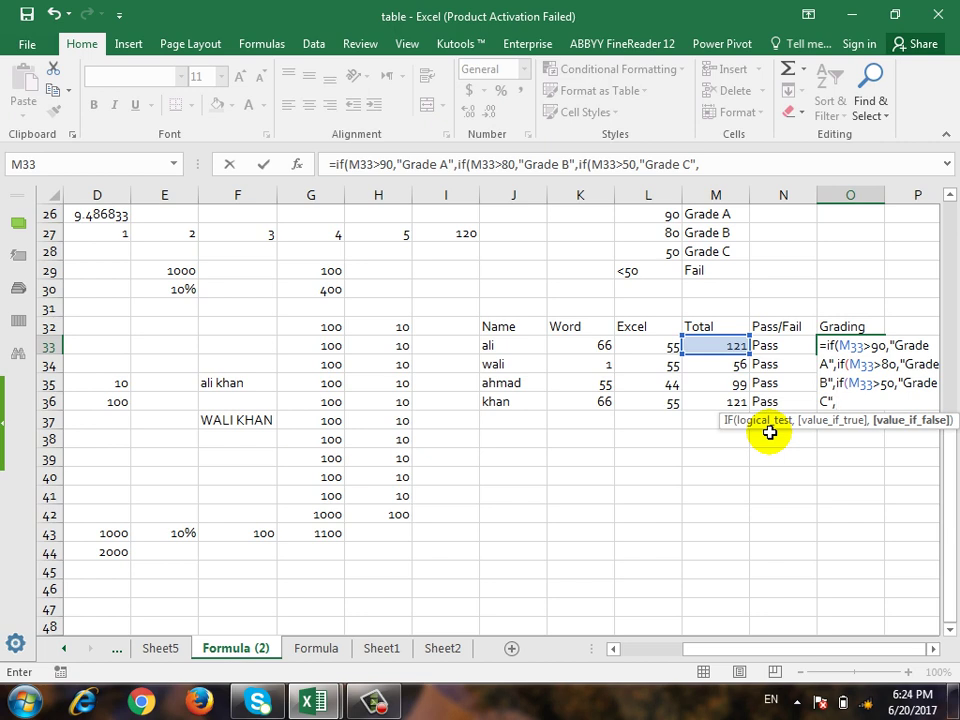
Step: Finish the nested O33 formula with "Fail" as the final false value, closing all three IF functions
{"action": "type", "text": "\""}
{"action": "type", "text": "ail"}
{"action": "key", "text": "BackSpace"}
{"action": "key", "text": "BackSpace"}
{"action": "key", "text": "BackSpace"}
{"action": "key", "text": "BackSpace"}
{"action": "type", "text": "Fail\""}
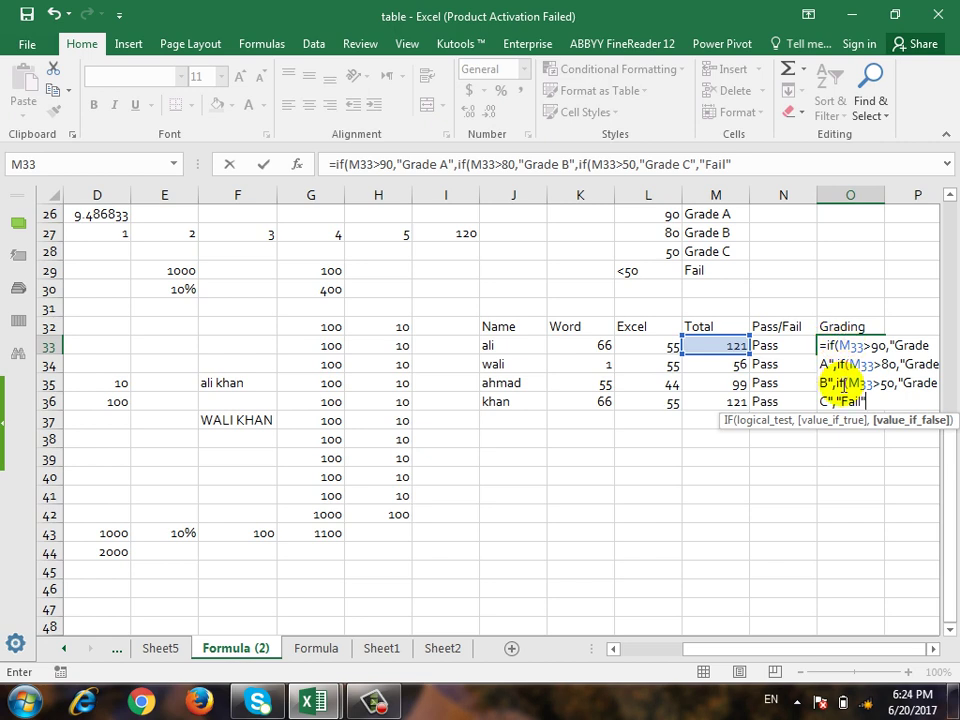
{"action": "type", "text": ")"}
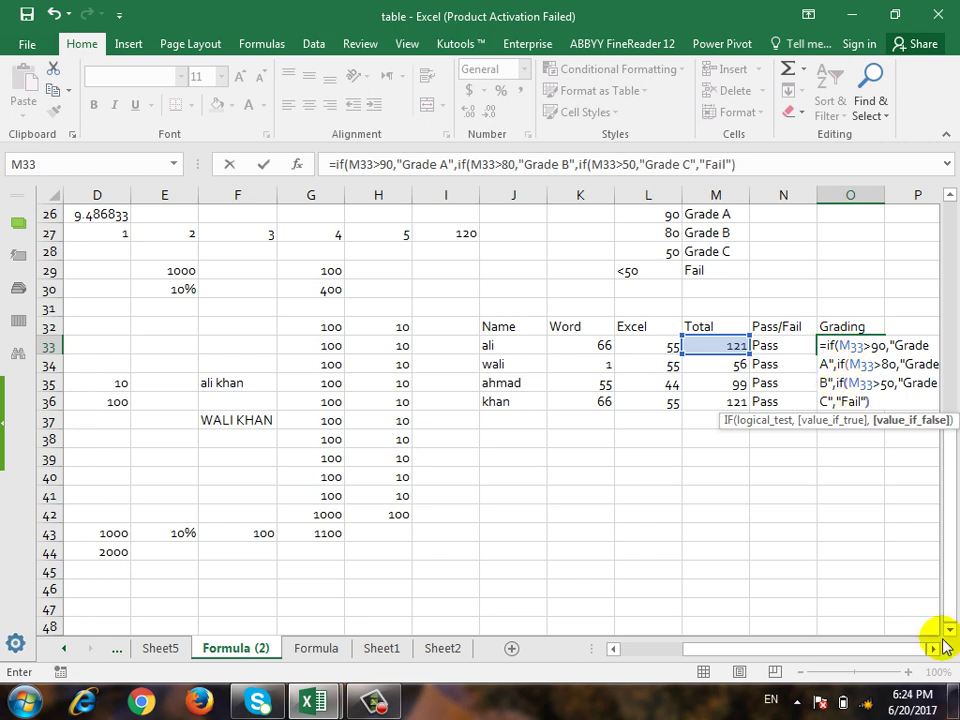
{"action": "type", "text": "))"}
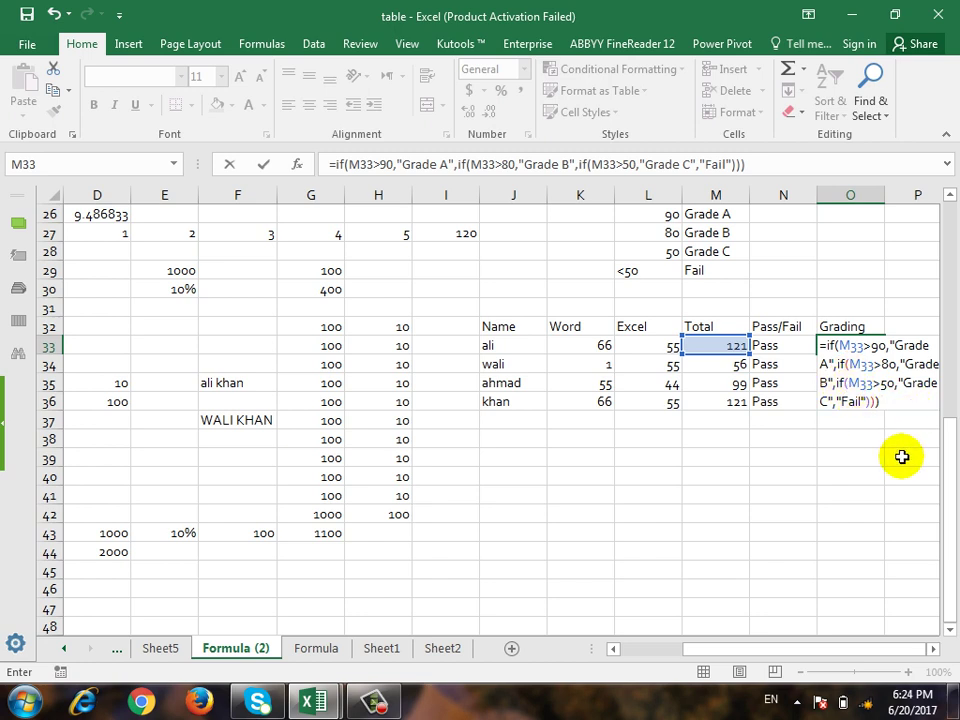
{"action": "key", "text": "Return"}
Step: Fill the grading formula from O33 down through O36 for the remaining students
{"action": "key", "text": "Up"}
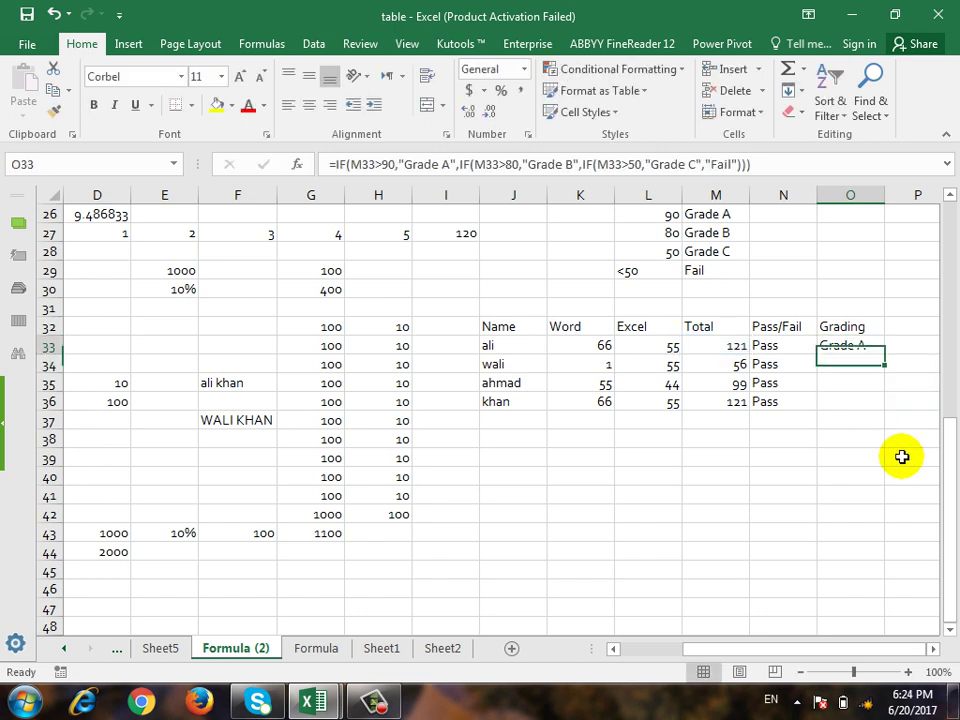
{"action": "key", "text": "Left"}
{"action": "key", "text": "Left"}
{"action": "key", "text": "Left"}
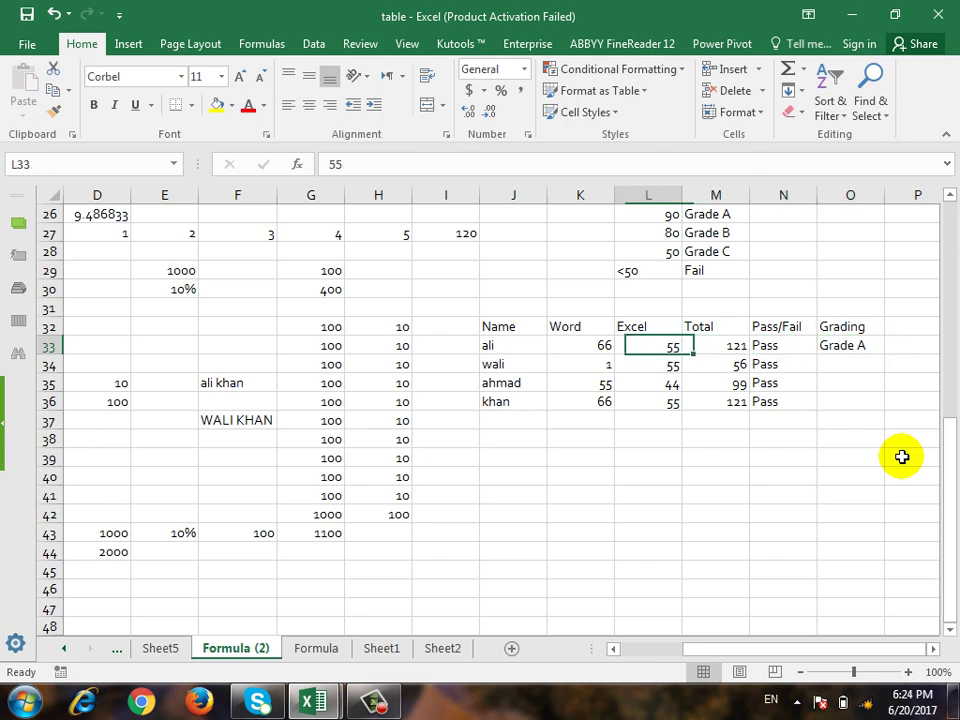
{"action": "key", "text": "Right"}
{"action": "key", "text": "Right"}
{"action": "key", "text": "Right"}
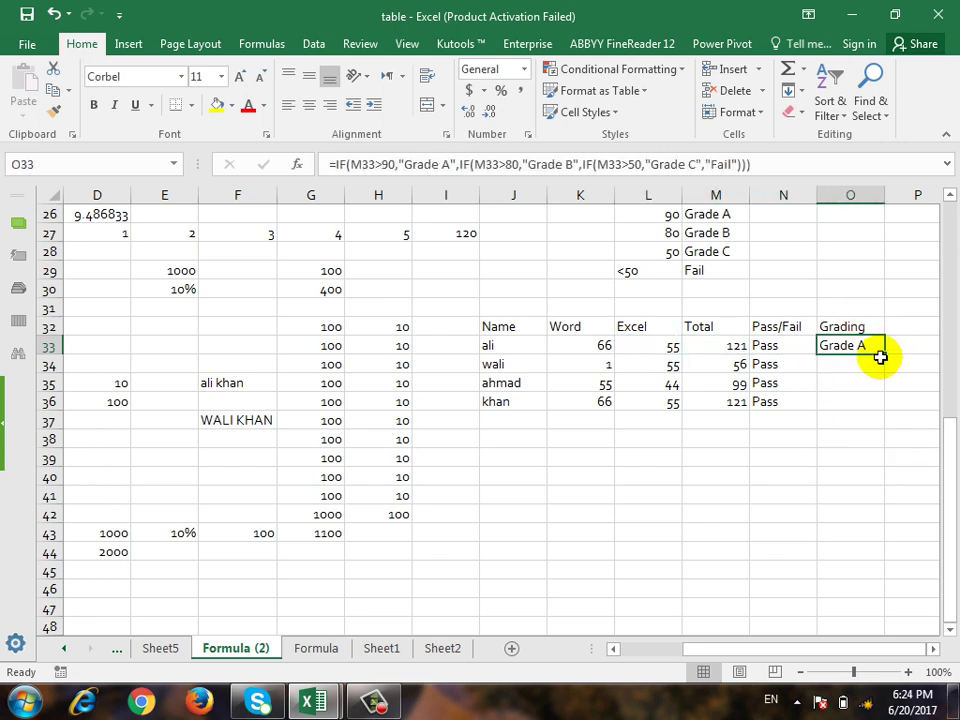
{"action": "left_click_drag", "start_coordinate": [885, 357], "coordinate": [879, 405]}
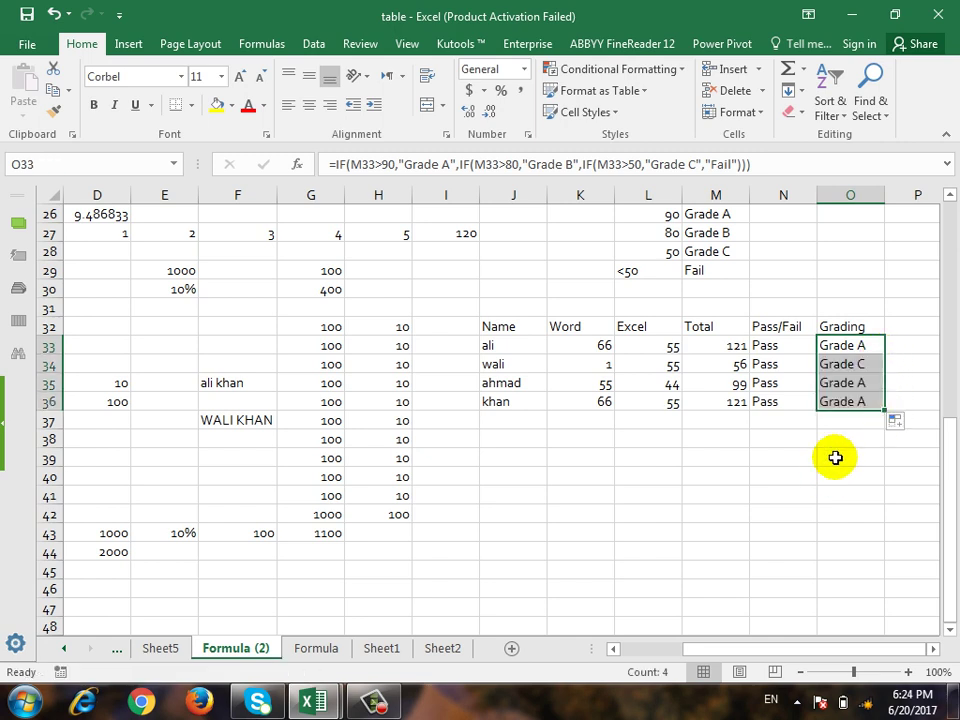
{"action": "left_click", "coordinate": [877, 382]}
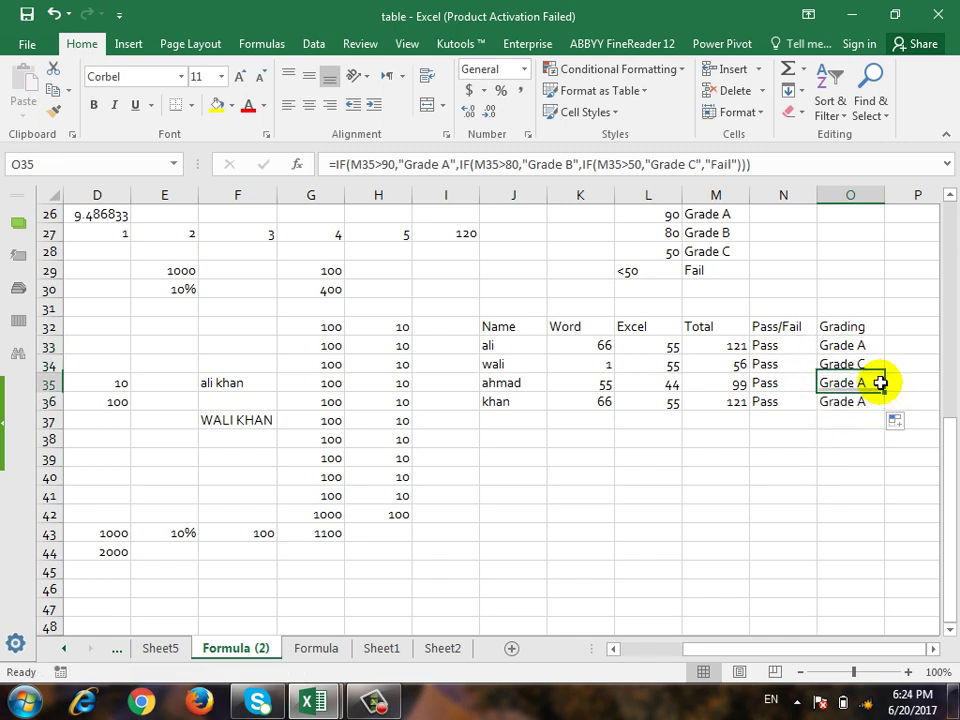
Step: Set the Word mark in K34 to 22
{"action": "left_click", "coordinate": [708, 364]}
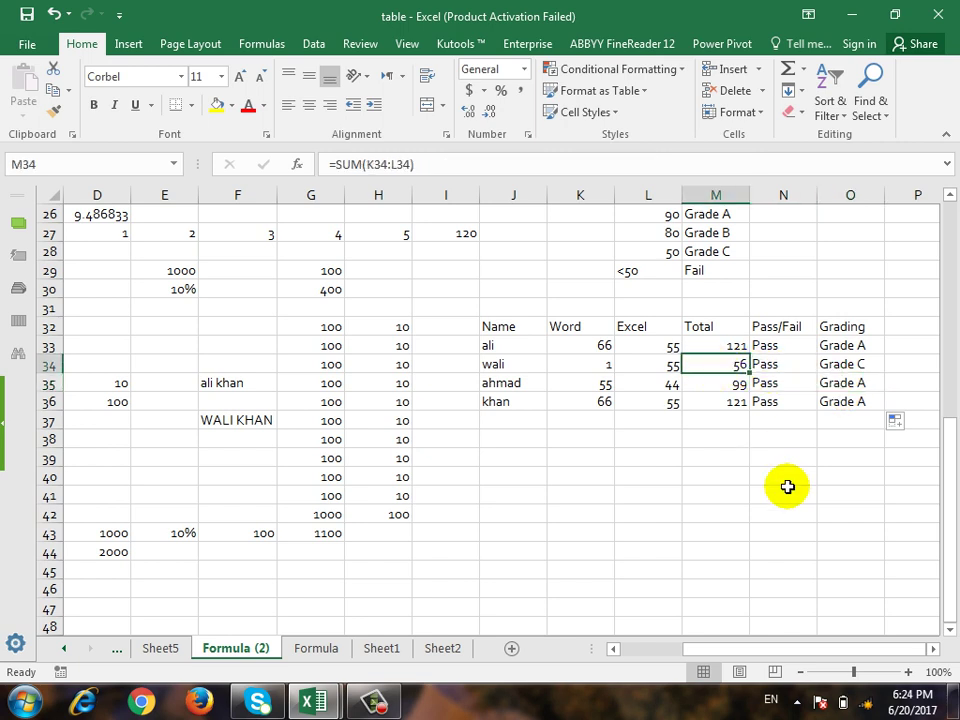
{"action": "key", "text": "Down"}
{"action": "key", "text": "Left"}
{"action": "key", "text": "Up"}
{"action": "key", "text": "Left"}
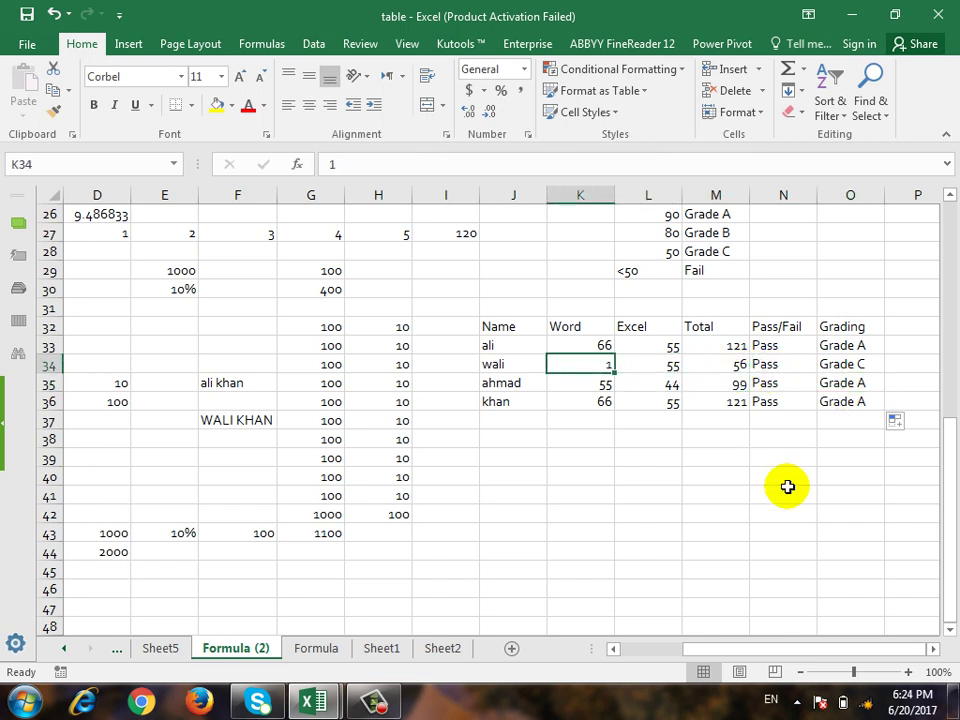
{"action": "type", "text": "22"}
{"action": "key", "text": "Return"}
Step: Set both the Word and Excel marks in row 35 to 22 and check that row's Pass/Fail result
{"action": "type", "text": "22"}
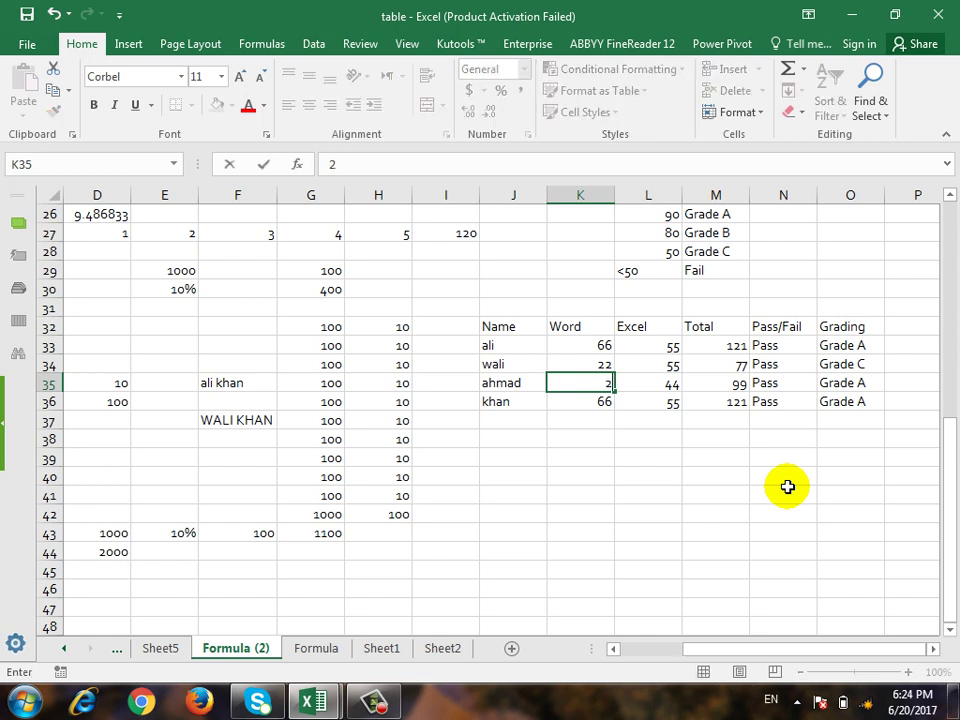
{"action": "key", "text": "Right"}
{"action": "type", "text": "22"}
{"action": "key", "text": "Return"}
{"action": "key", "text": "Up"}
{"action": "key", "text": "Right"}
{"action": "key", "text": "Right"}
{"action": "key", "text": "Right"}
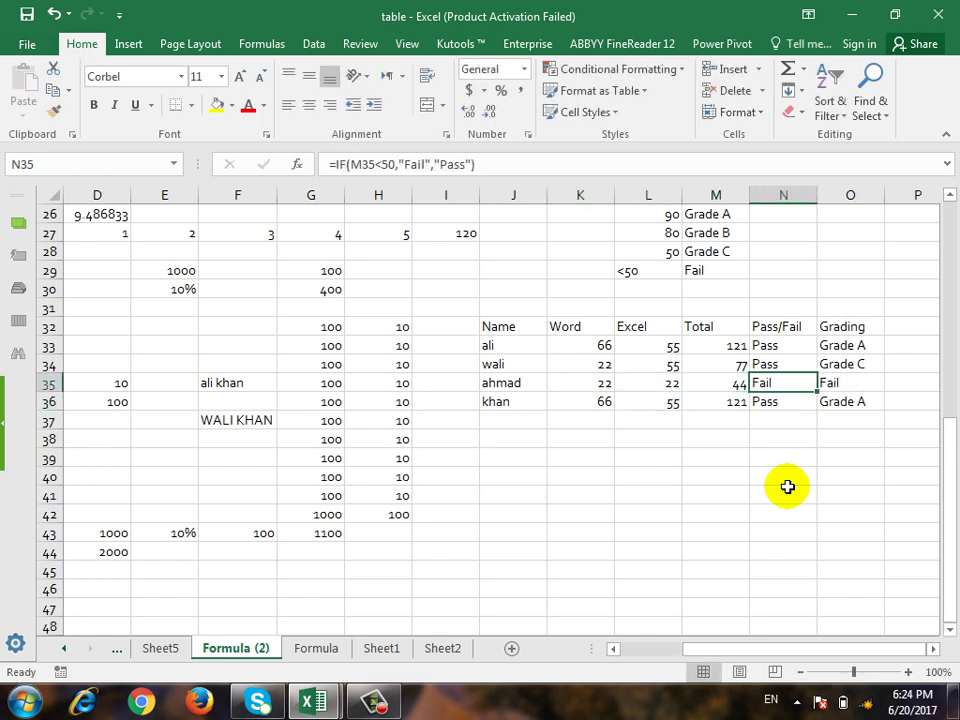
{"action": "key", "text": "Left"}
{"action": "key", "text": "Left"}
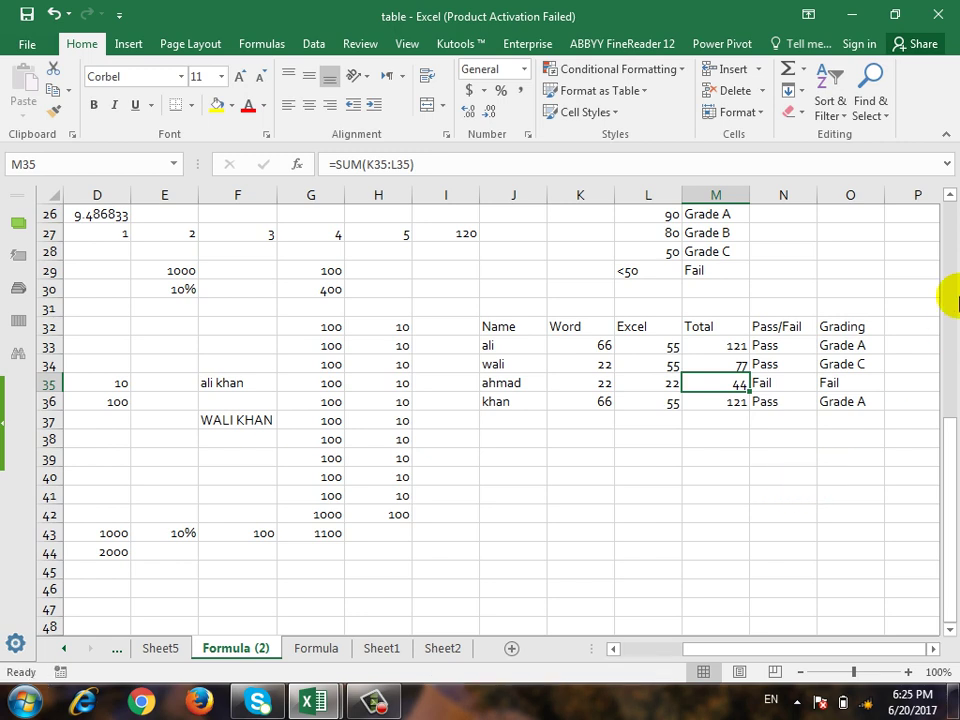
Step: Insert a blank column before the Excel marks column, between Word and Excel
{"action": "left_click", "coordinate": [915, 323]}
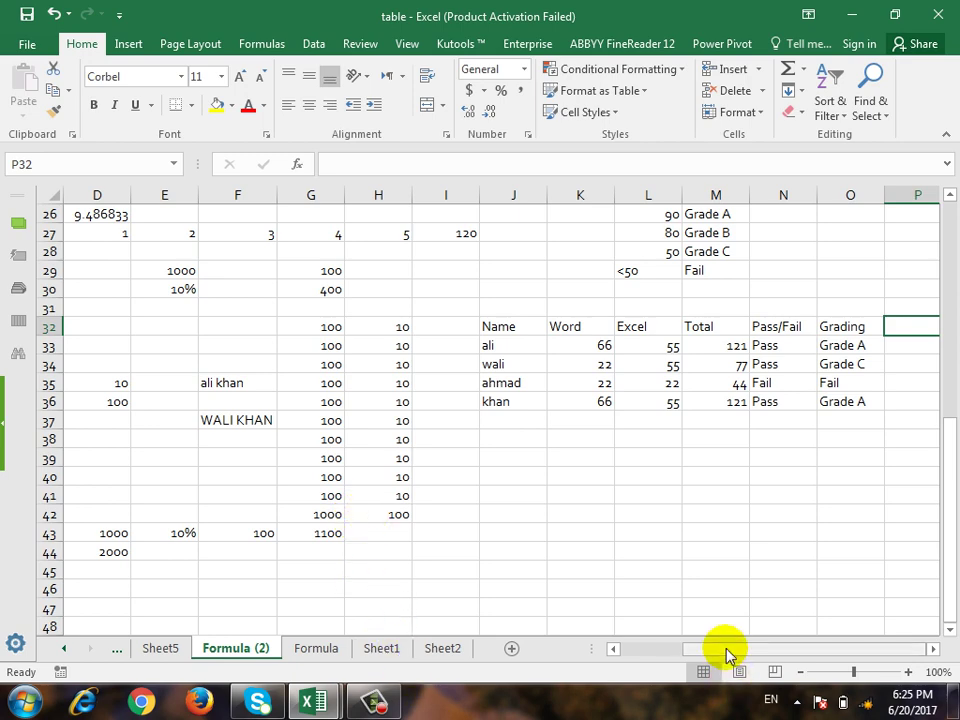
{"action": "left_click_drag", "start_coordinate": [724, 653], "coordinate": [664, 653]}
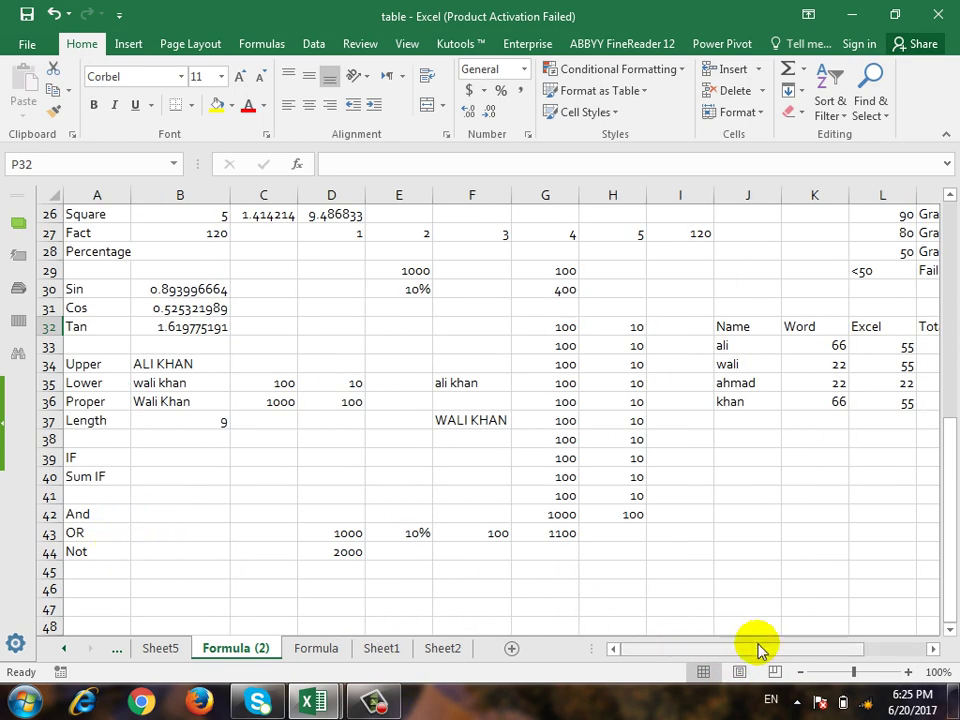
{"action": "left_click_drag", "start_coordinate": [761, 649], "coordinate": [870, 648]}
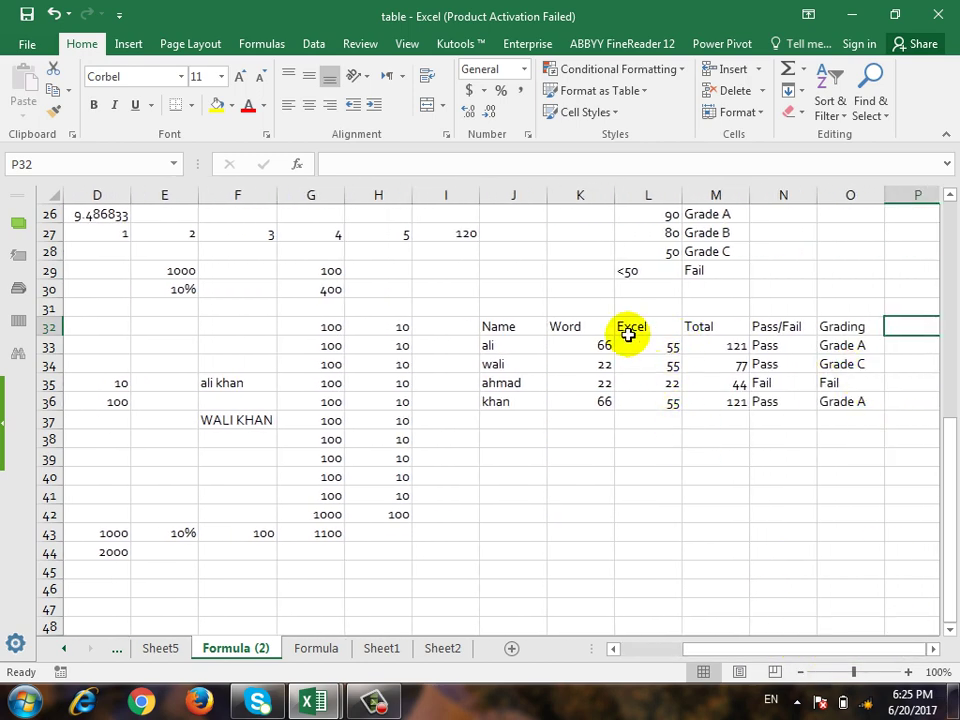
{"action": "right_click", "coordinate": [634, 194]}
{"action": "left_click", "coordinate": [679, 321]}
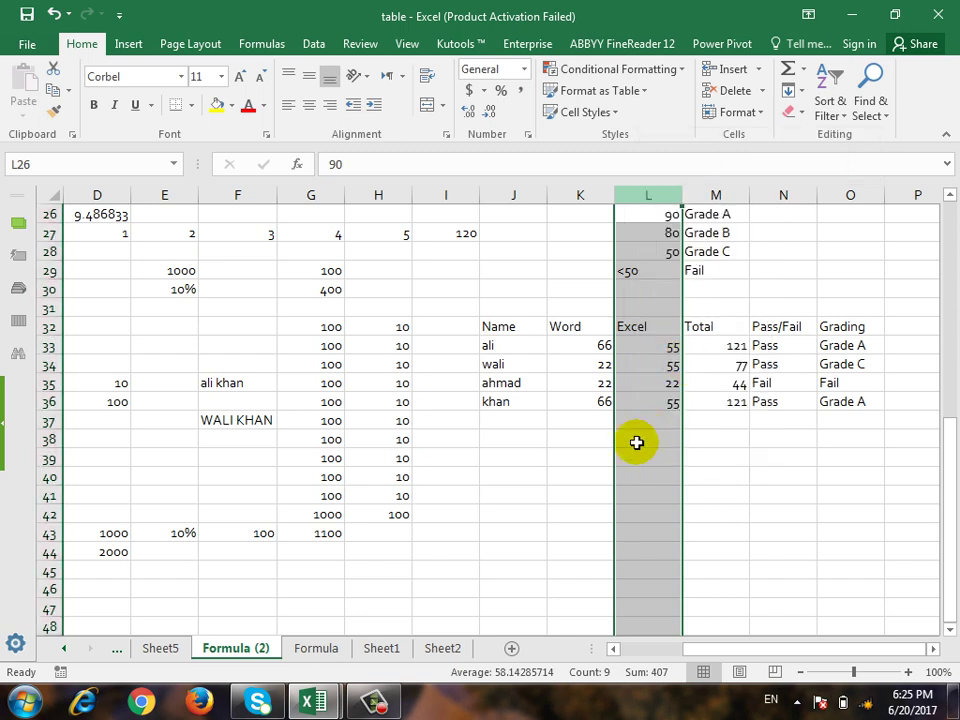
{"action": "left_click", "coordinate": [660, 327]}
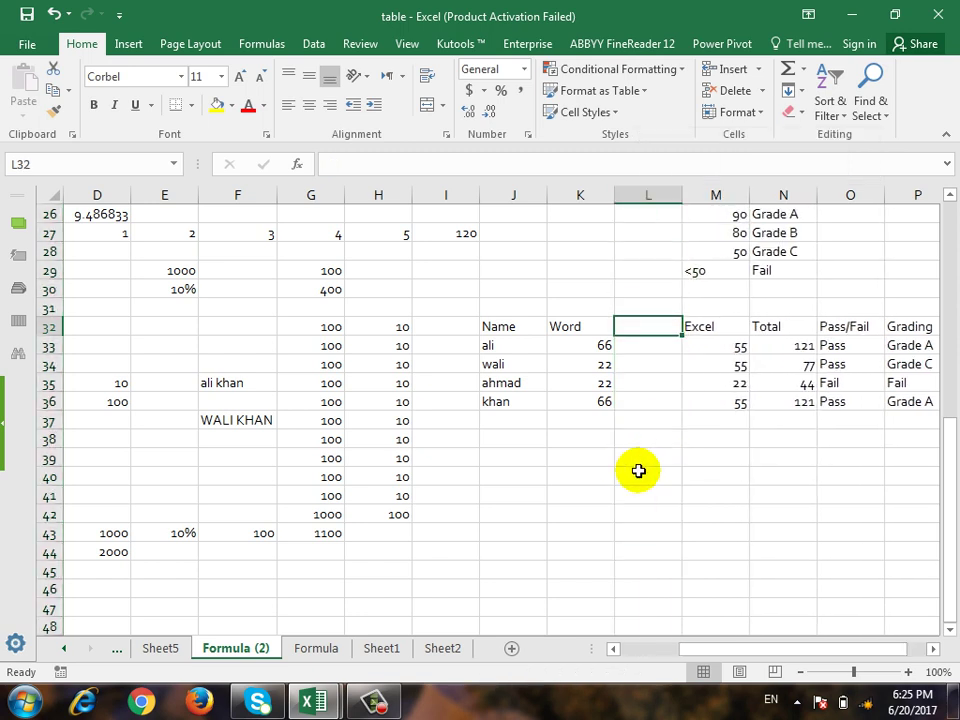
Step: Head the new column Access in L32 and enter marks 44, 55, 66 and 44 in L33 through L36
{"action": "type", "text": "Access"}
{"action": "key", "text": "Return"}
{"action": "type", "text": "4"}
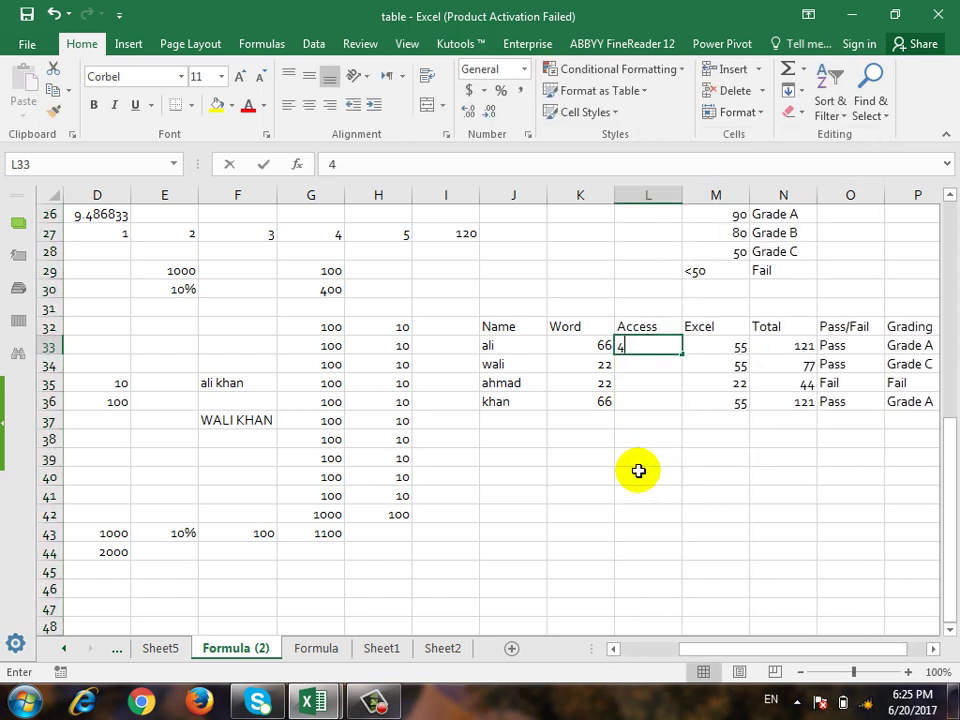
{"action": "type", "text": "4"}
{"action": "key", "text": "Return"}
{"action": "type", "text": "55"}
{"action": "key", "text": "Return"}
{"action": "type", "text": "66"}
{"action": "key", "text": "Return"}
{"action": "type", "text": "44"}
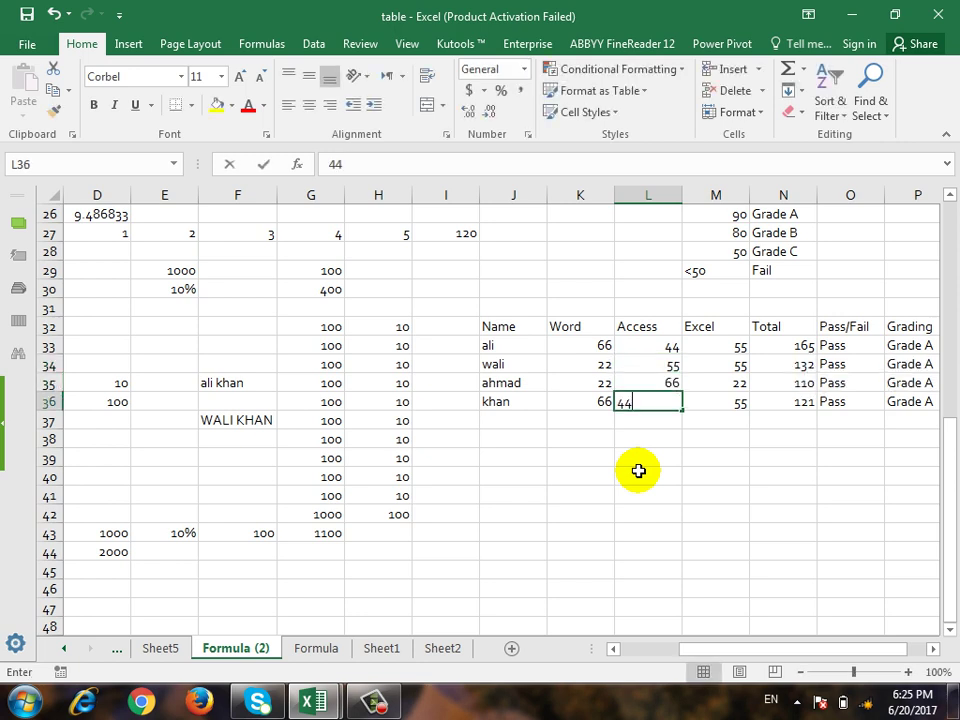
{"action": "key", "text": "Return"}
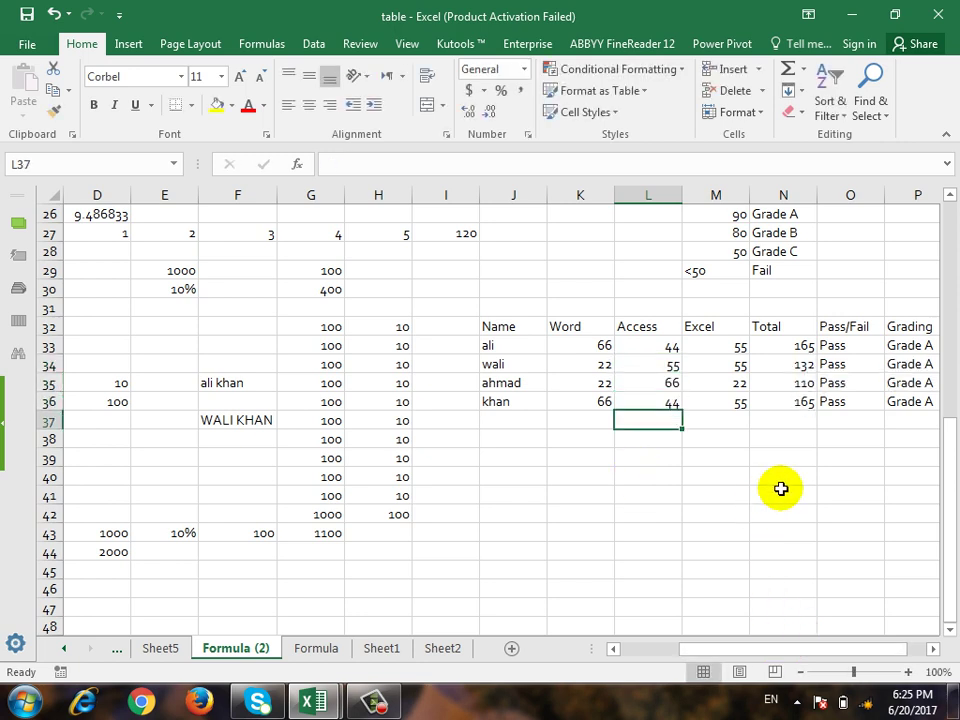
Step: Set the Word mark in K33 to 22
{"action": "key", "text": "Left"}
{"action": "key", "text": "Up"}
{"action": "key", "text": "Up"}
{"action": "key", "text": "Up"}
{"action": "key", "text": "Up"}
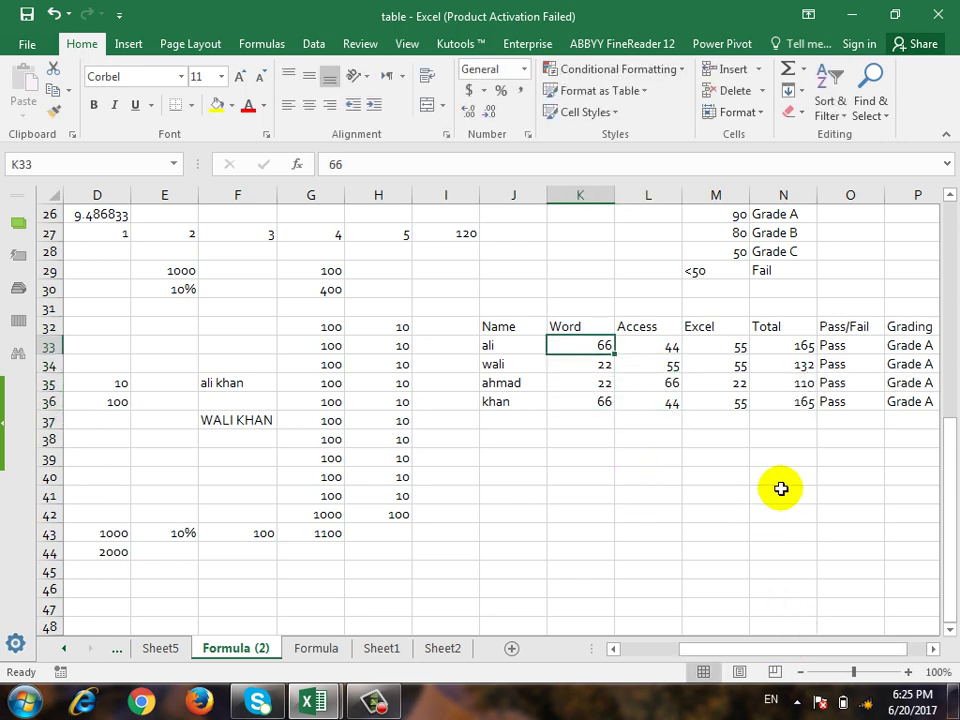
{"action": "type", "text": "22"}
{"action": "key", "text": "Return"}
{"action": "key", "text": "Right"}
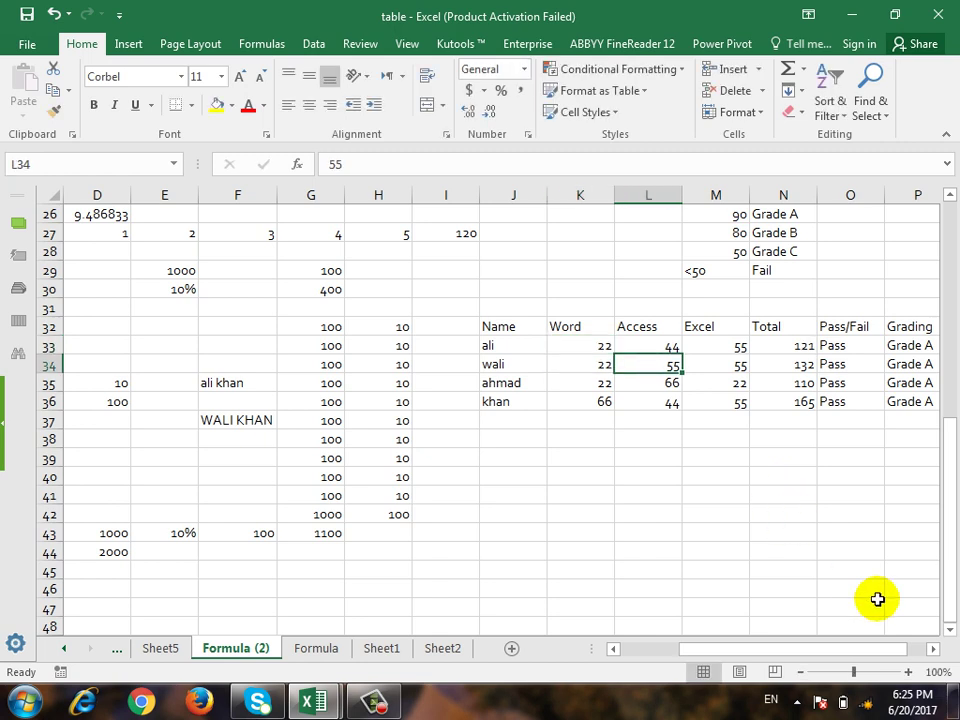
Step: Examine the Pass/Fail IF formula in O33 to check which total cell it references
{"action": "left_click_drag", "start_coordinate": [881, 655], "coordinate": [900, 651]}
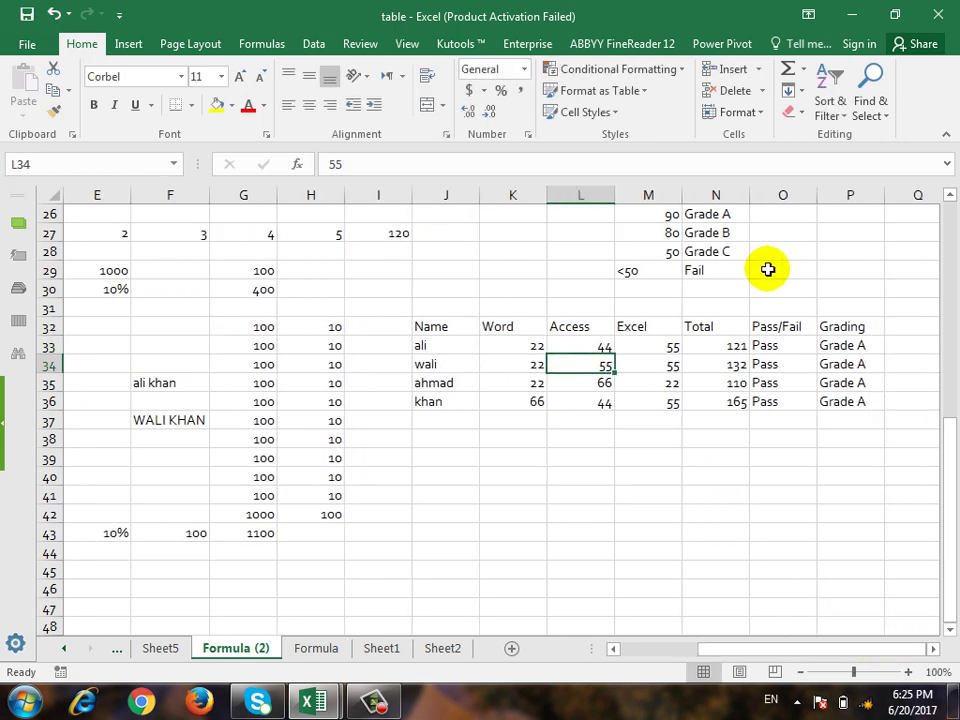
{"action": "left_click", "coordinate": [767, 345]}
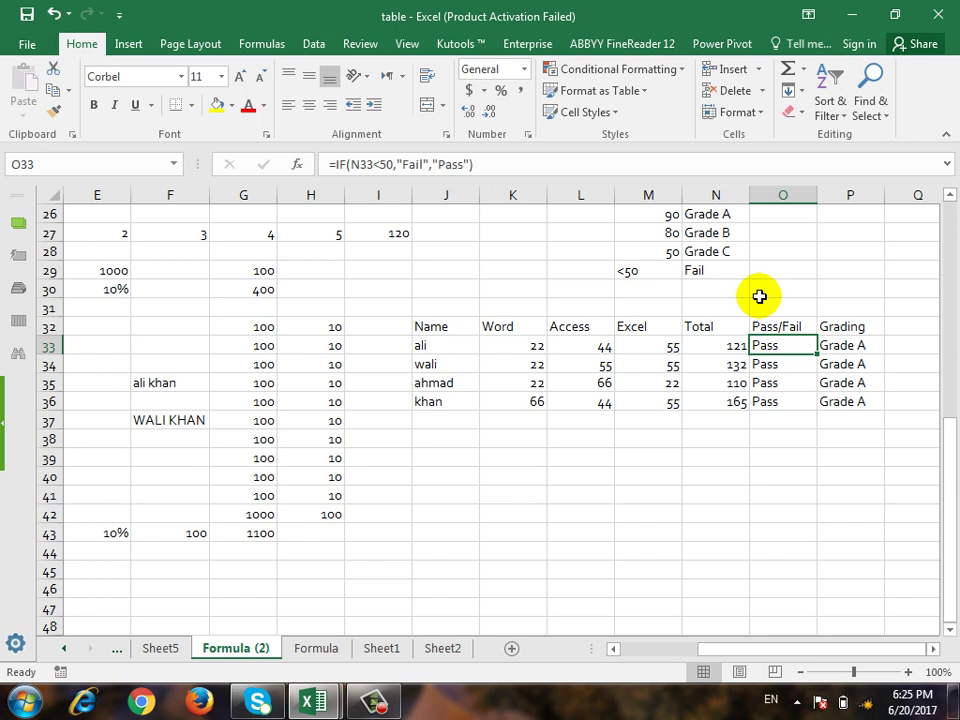
{"action": "left_click", "coordinate": [523, 164]}
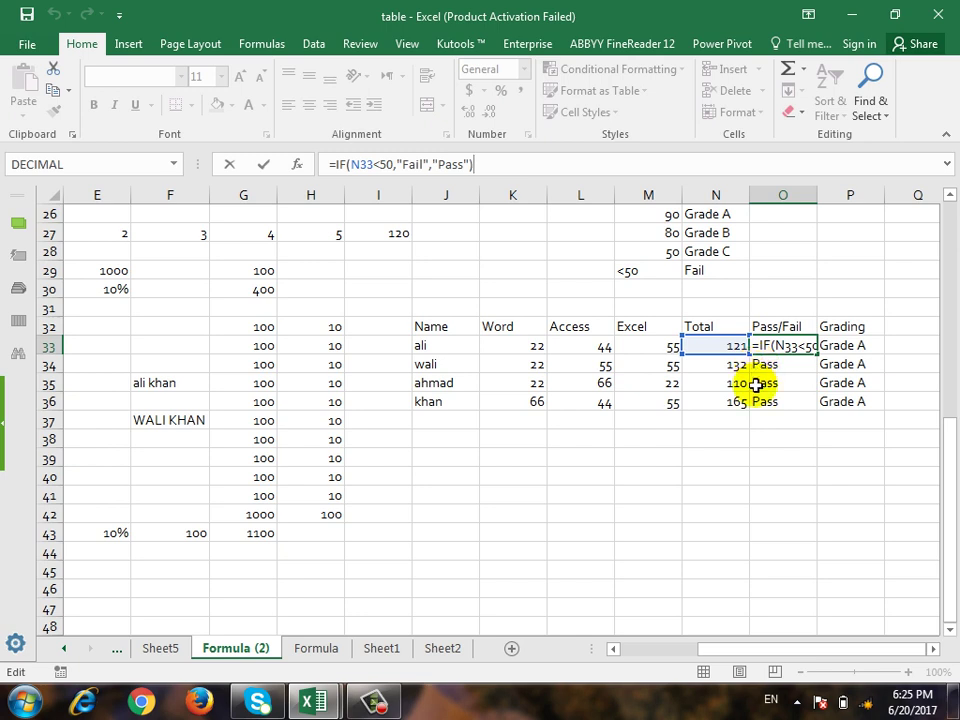
{"action": "key", "text": "ctrl+Return"}
Step: Set the Word mark in K33 to 10
{"action": "left_click", "coordinate": [519, 349]}
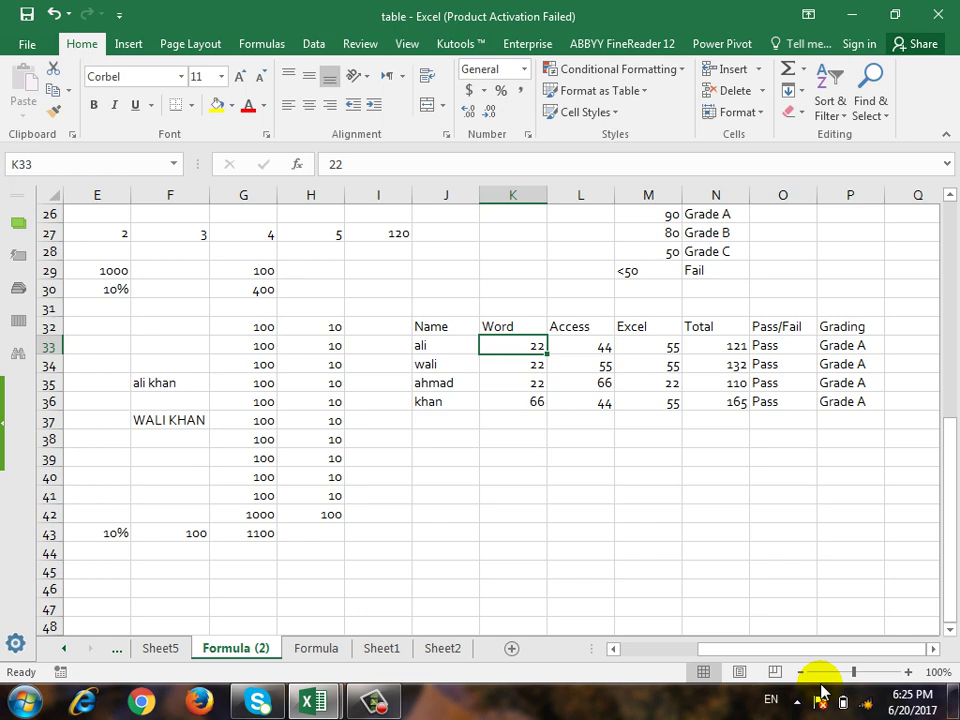
{"action": "type", "text": "10"}
{"action": "key", "text": "Return"}
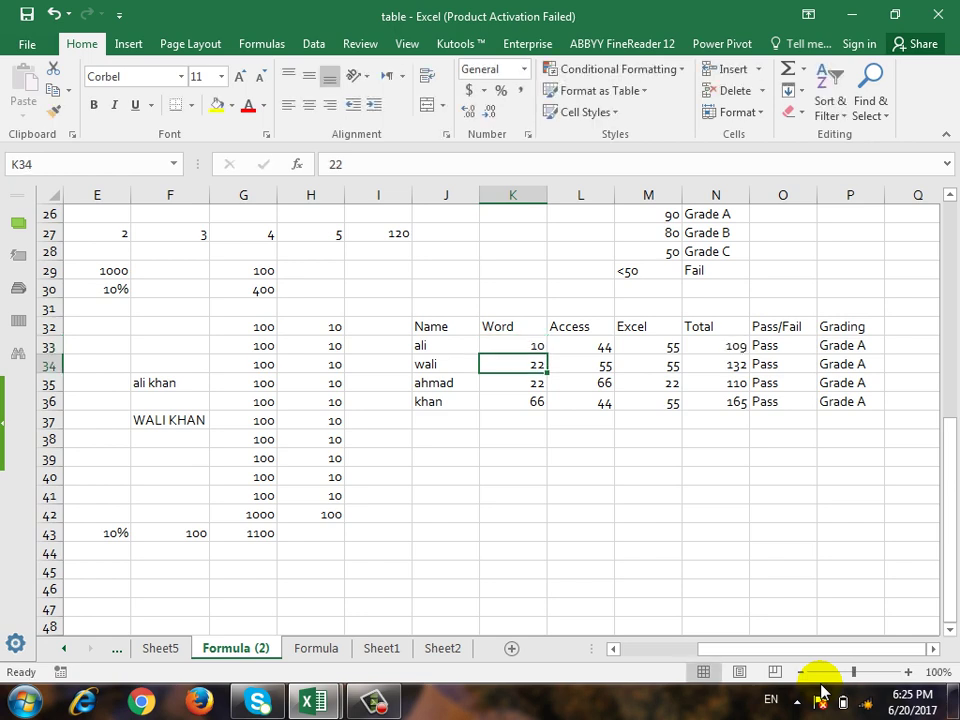
{"action": "key", "text": "Up"}
{"action": "key", "text": "Right"}
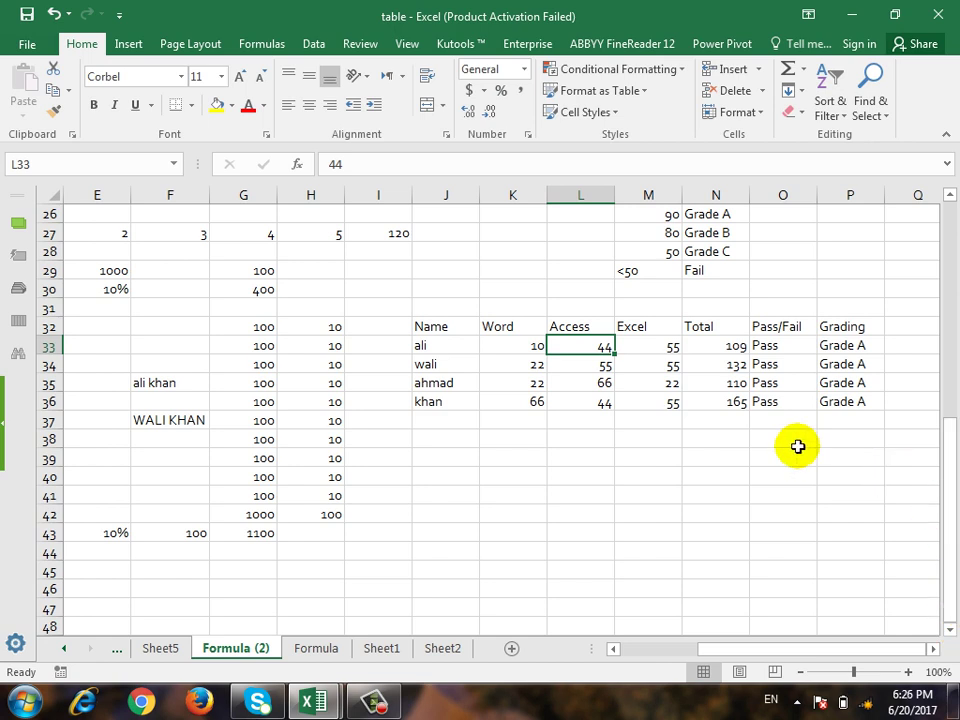
Step: Compare the Pass/Fail formula in O33 and the Total formula in N33 with the row's Word and Access marks
{"action": "left_click", "coordinate": [790, 344]}
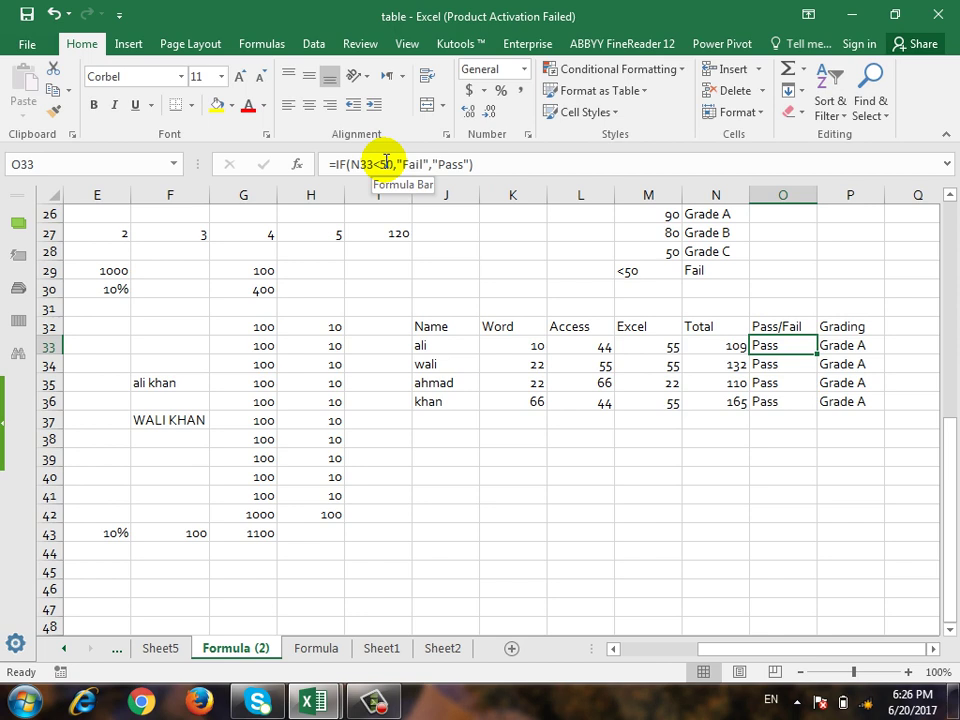
{"action": "left_click", "coordinate": [508, 347]}
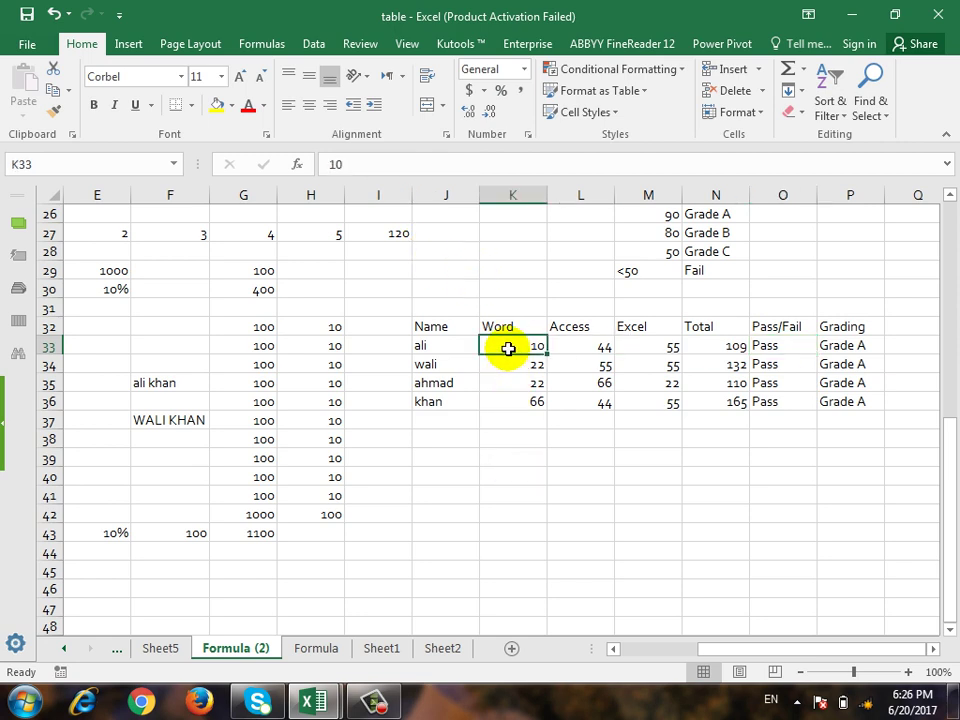
{"action": "left_click", "coordinate": [731, 346]}
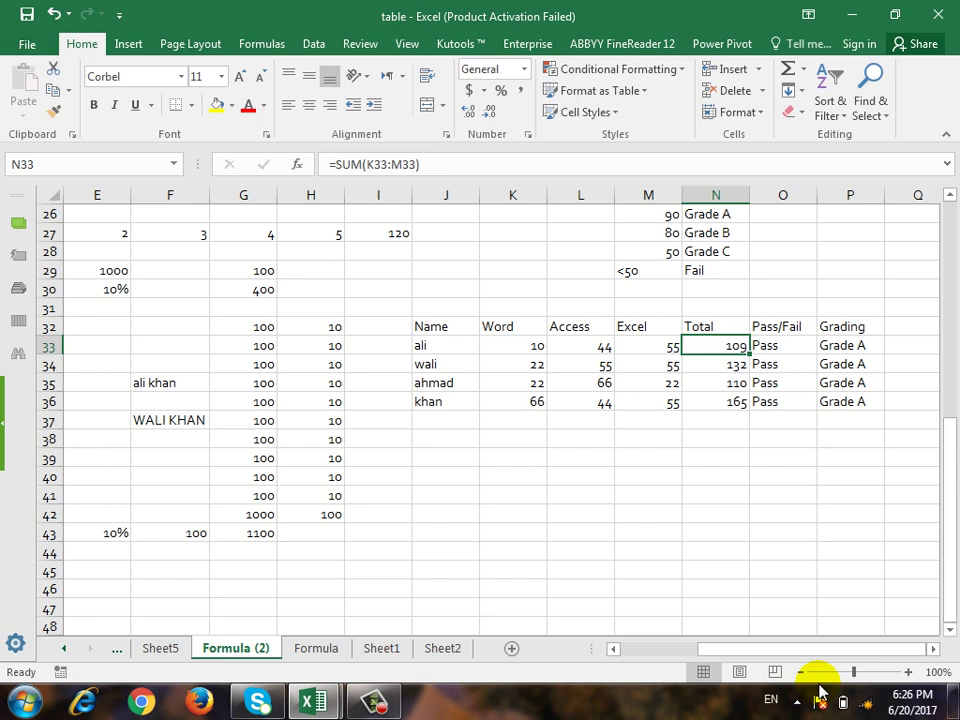
{"action": "left_click_drag", "start_coordinate": [516, 347], "coordinate": [620, 348]}
{"action": "left_click", "coordinate": [522, 345]}
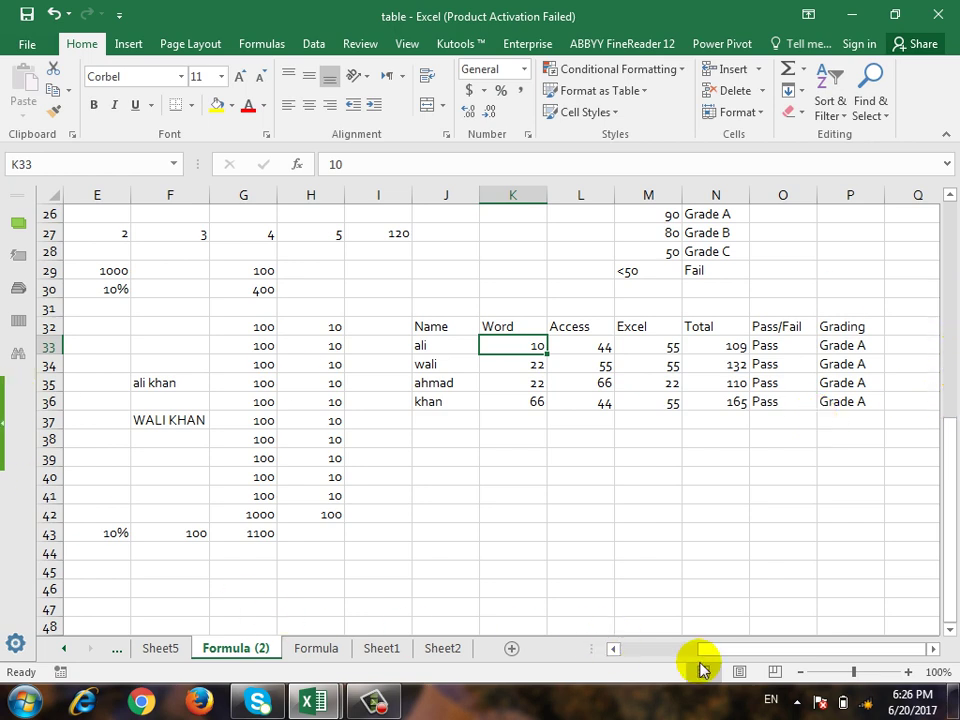
Step: Locate the And entry in A42, dismissing the Windows color scheme prompt, and review the marks in K33 through M33
{"action": "left_click_drag", "start_coordinate": [700, 650], "coordinate": [635, 664]}
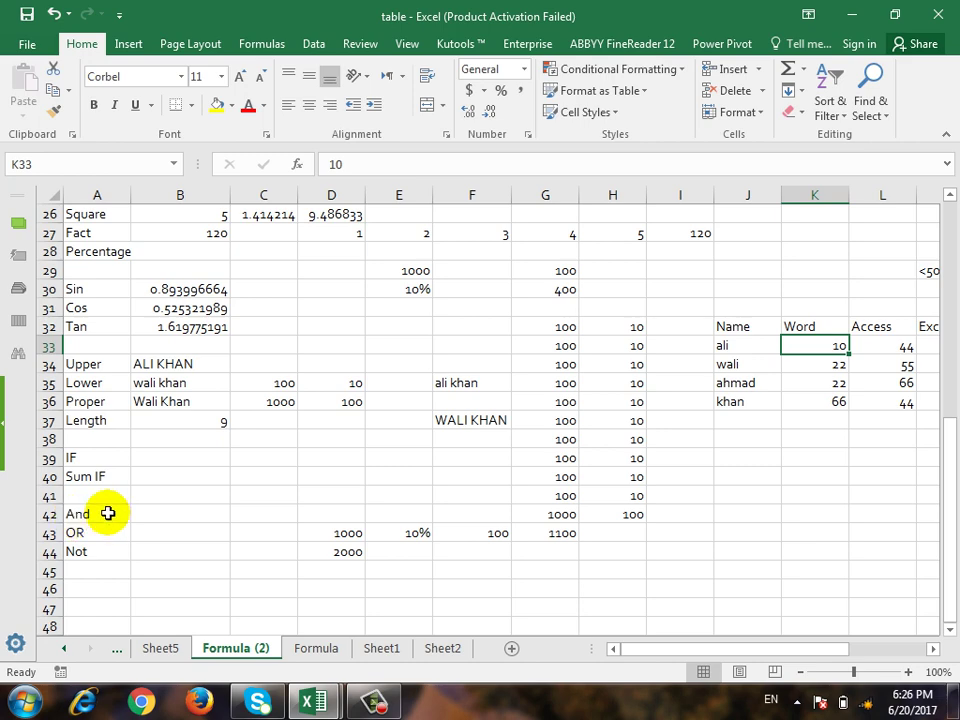
{"action": "left_click", "coordinate": [107, 513]}
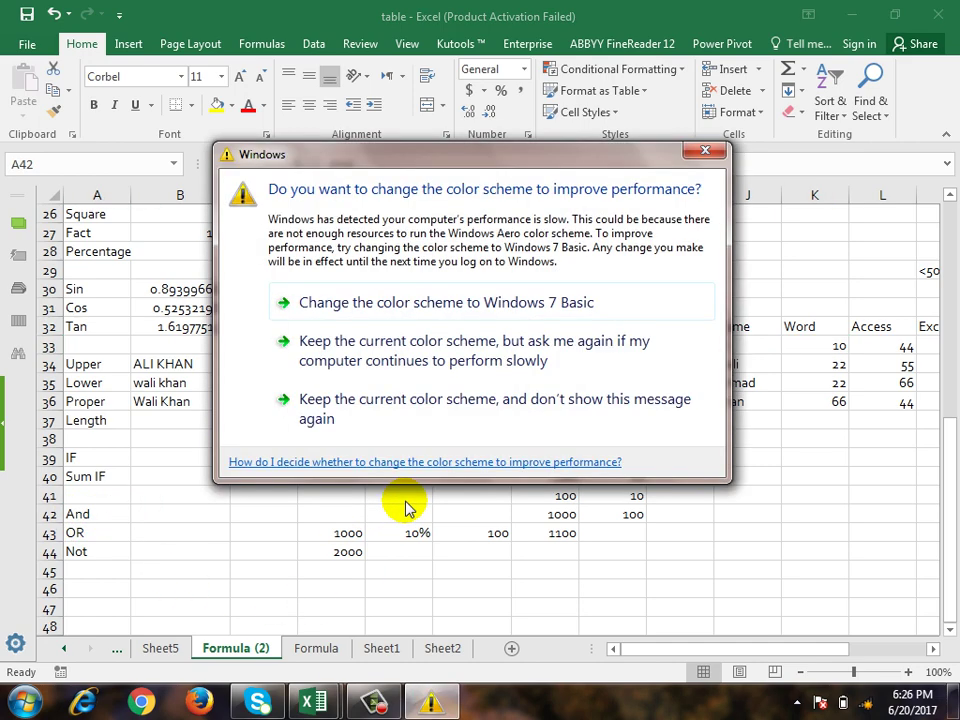
{"action": "left_click", "coordinate": [705, 152]}
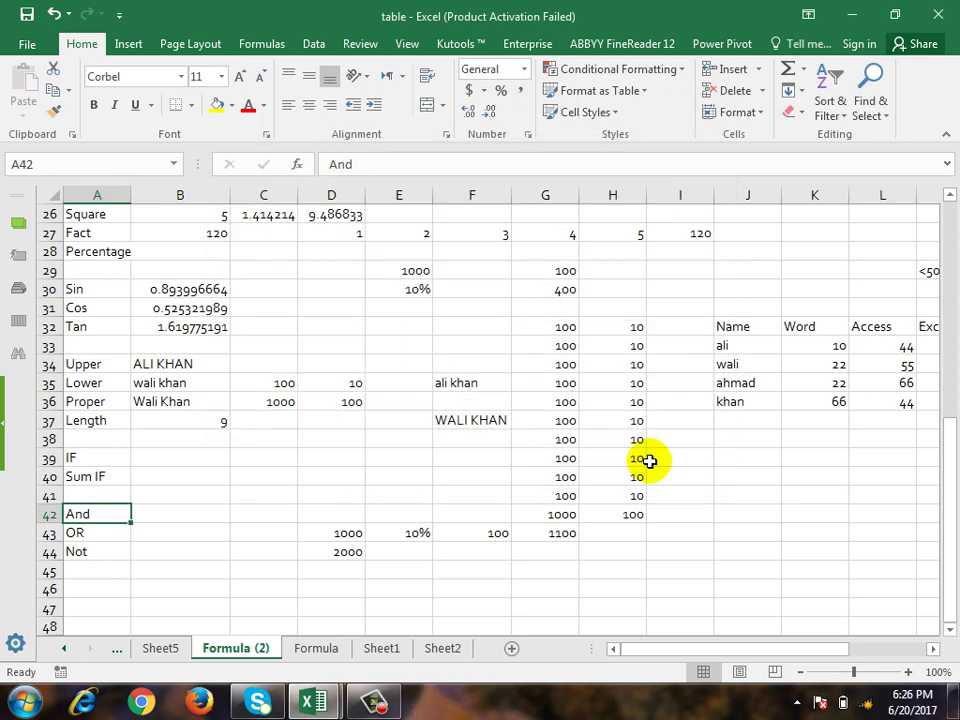
{"action": "left_click_drag", "start_coordinate": [816, 652], "coordinate": [925, 648]}
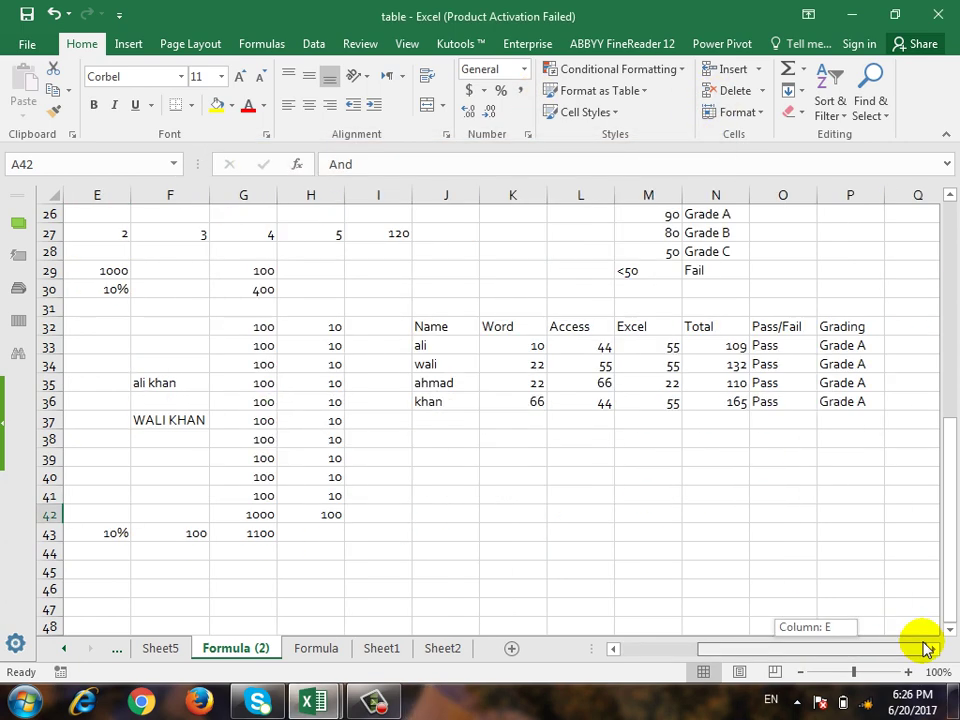
{"action": "left_click", "coordinate": [512, 345]}
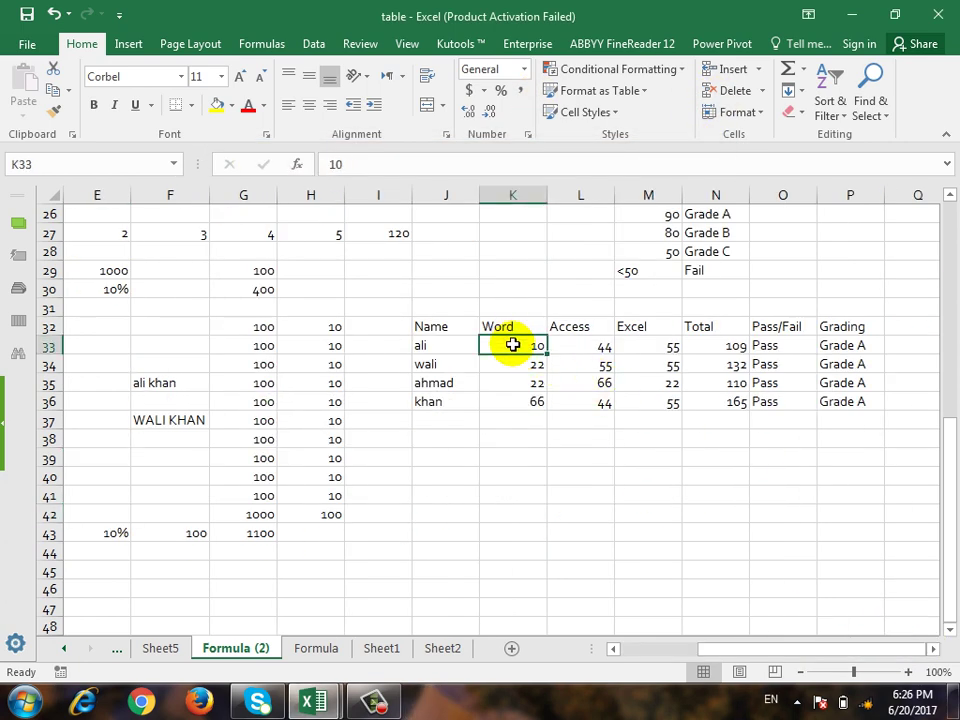
{"action": "left_click", "coordinate": [589, 345]}
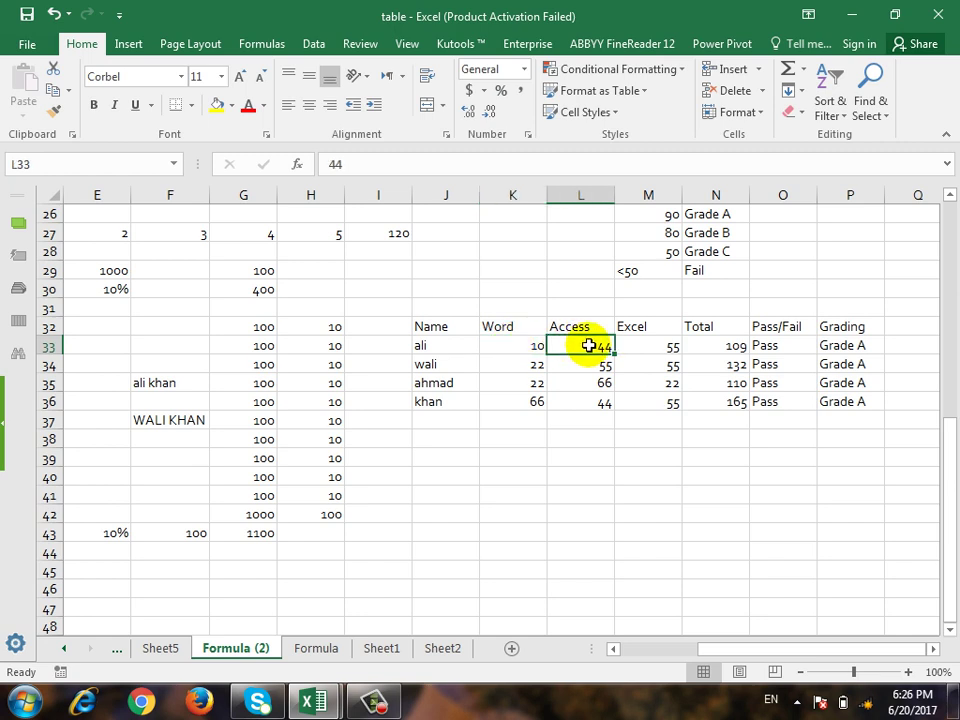
{"action": "left_click", "coordinate": [651, 345]}
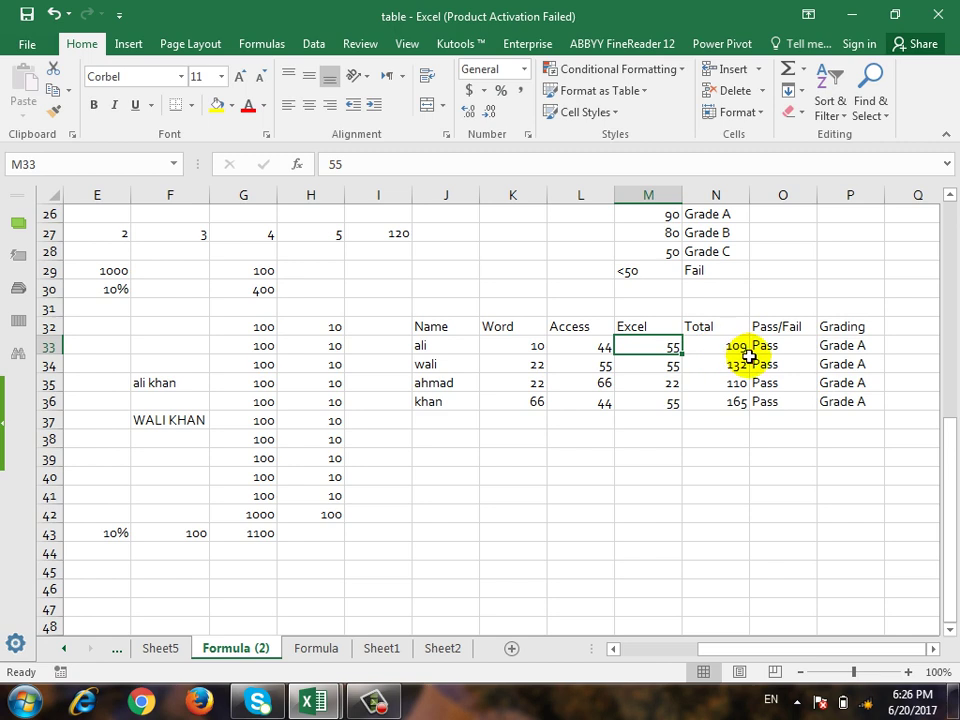
{"action": "left_click", "coordinate": [921, 344]}
{"action": "type", "text": "="}
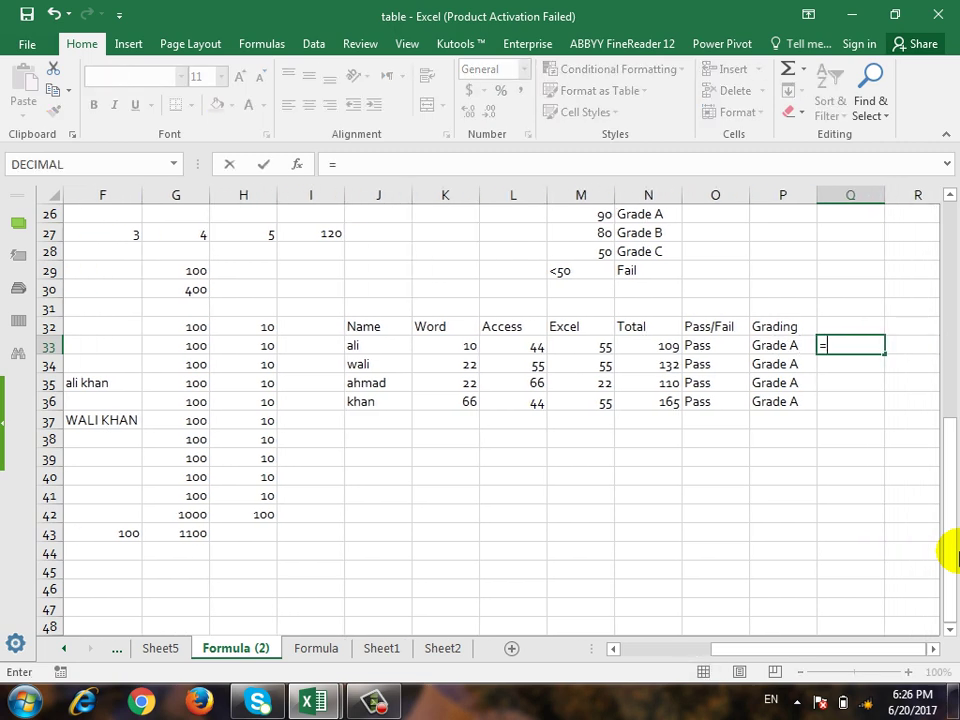
{"action": "type", "text": "if("}
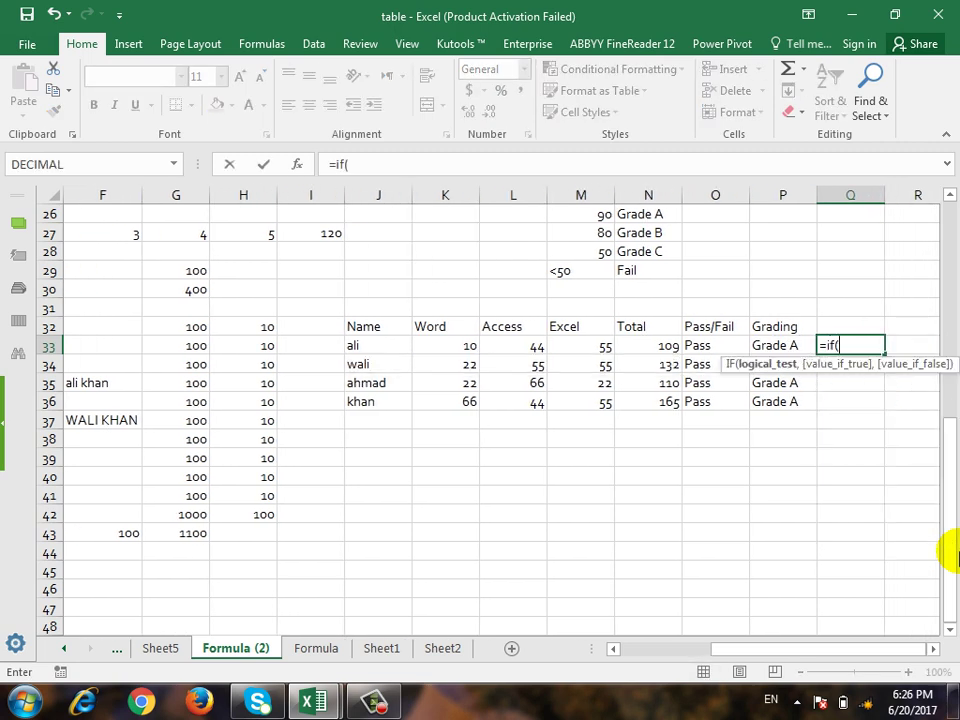
{"action": "type", "text": "and"}
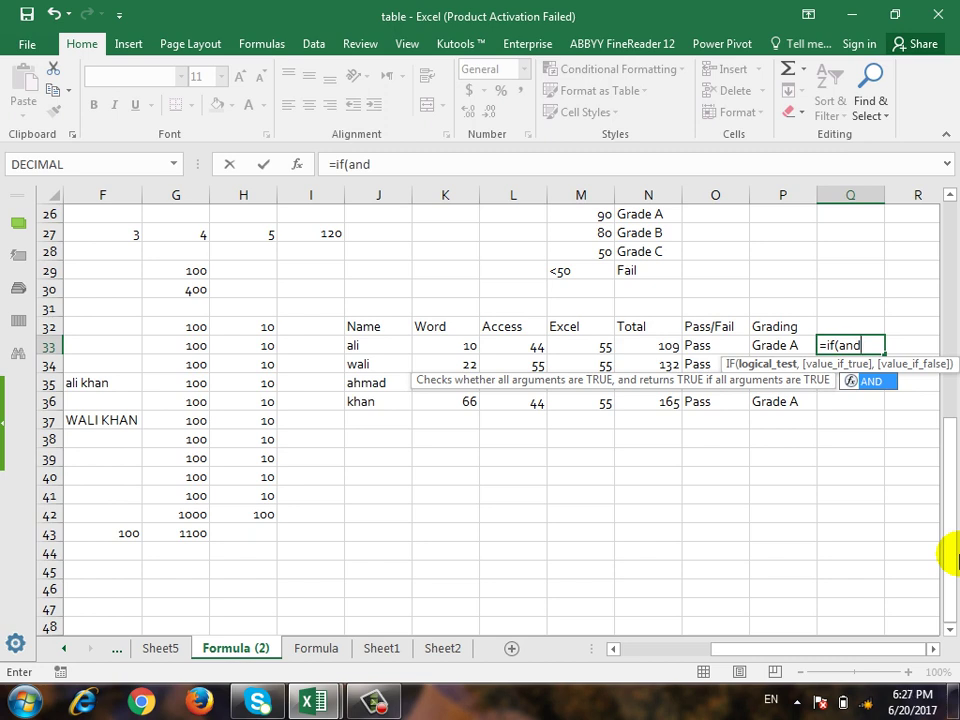
{"action": "type", "text": "("}
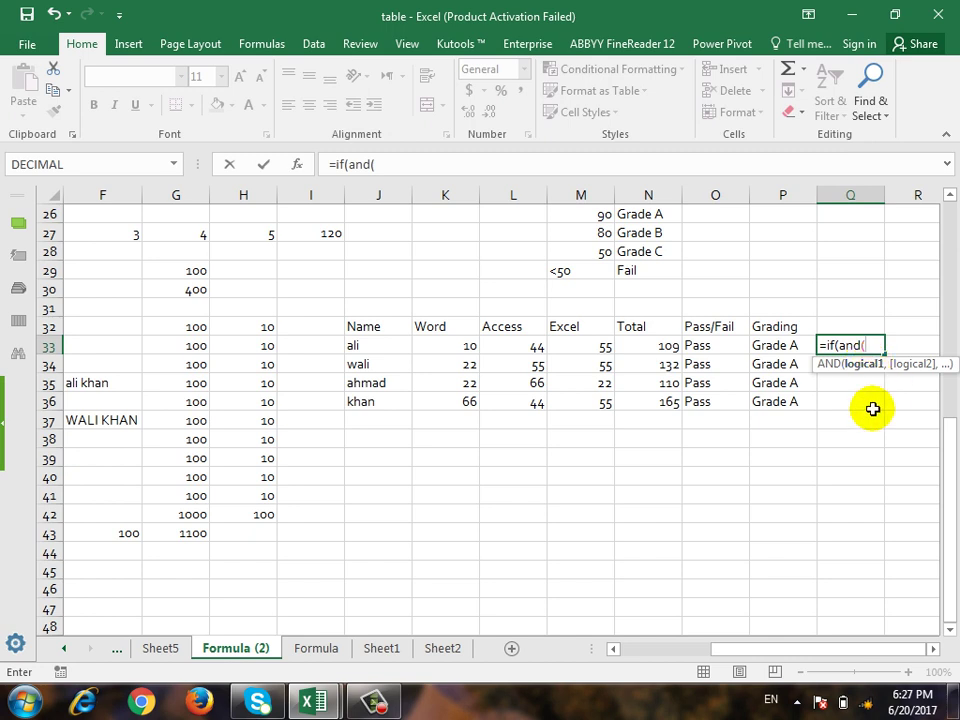
{"action": "left_click", "coordinate": [465, 344]}
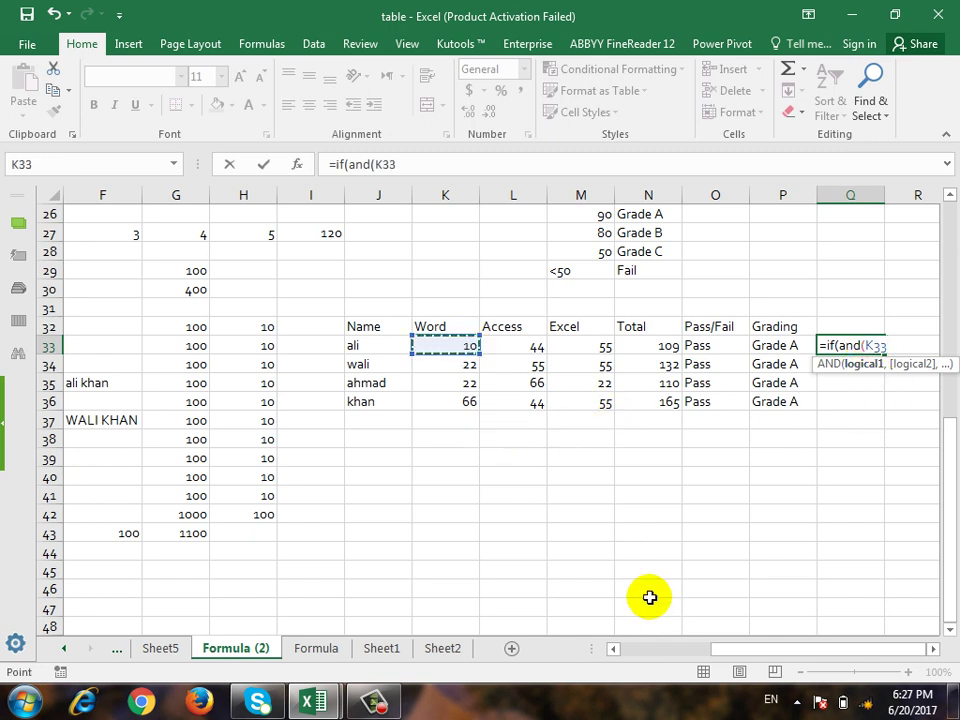
{"action": "type", "text": ">50"}
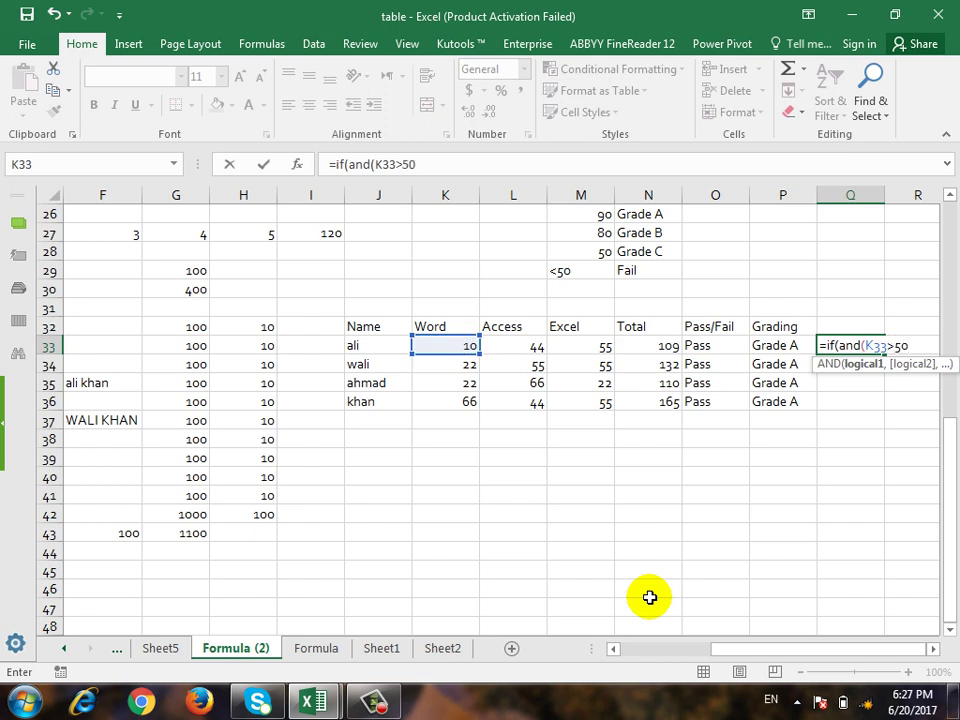
{"action": "key", "text": "Return"}
{"action": "key", "text": "Return"}
{"action": "key", "text": "Escape"}
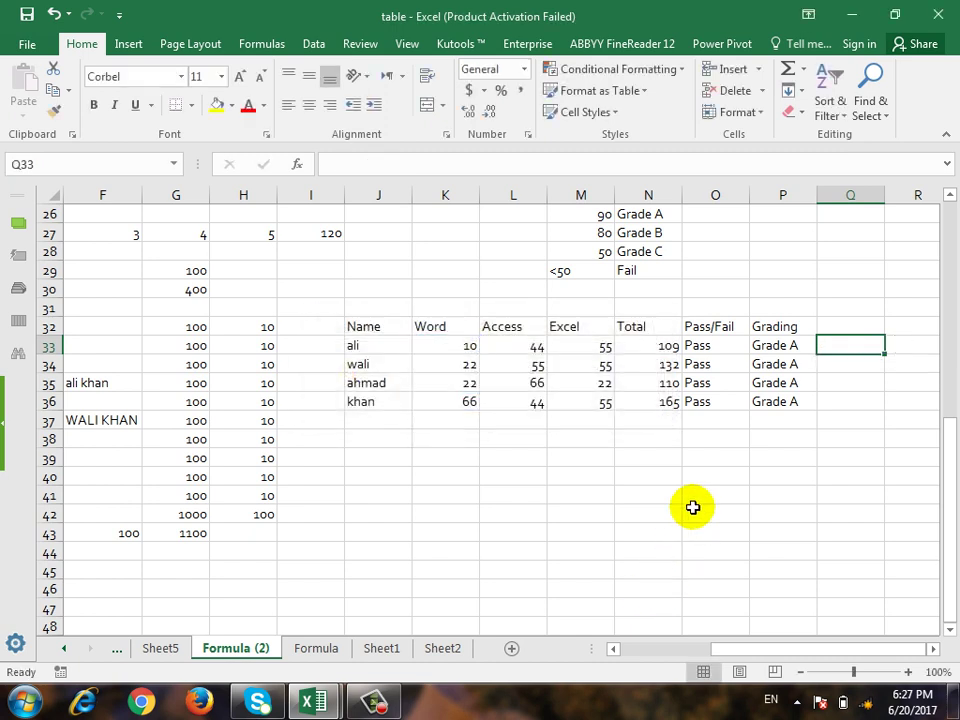
Step: Start an IF formula in Q33 with an AND test whose first two conditions are K33>=50 and L33>=50
{"action": "type", "text": "=if(and("}
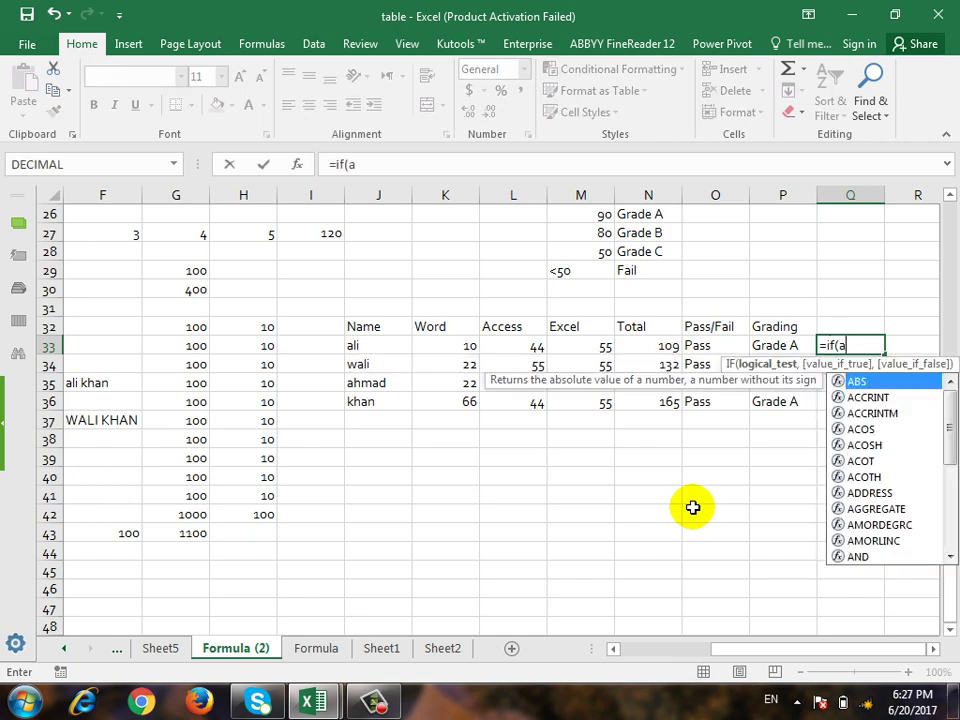
{"action": "left_click", "coordinate": [445, 346]}
{"action": "type", "text": ">"}
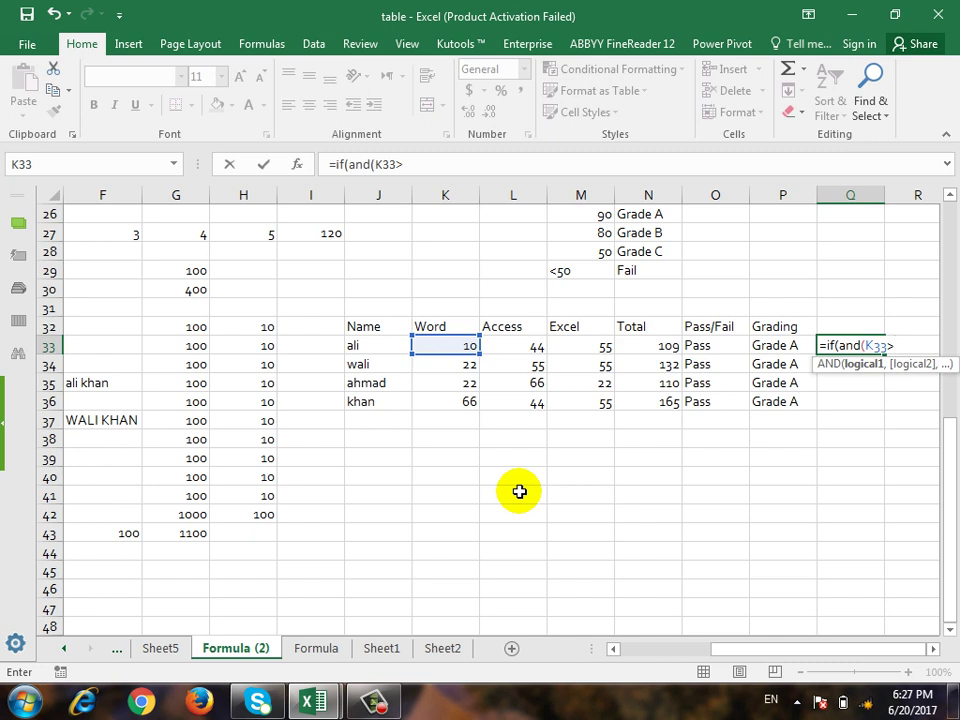
{"action": "type", "text": "=50,"}
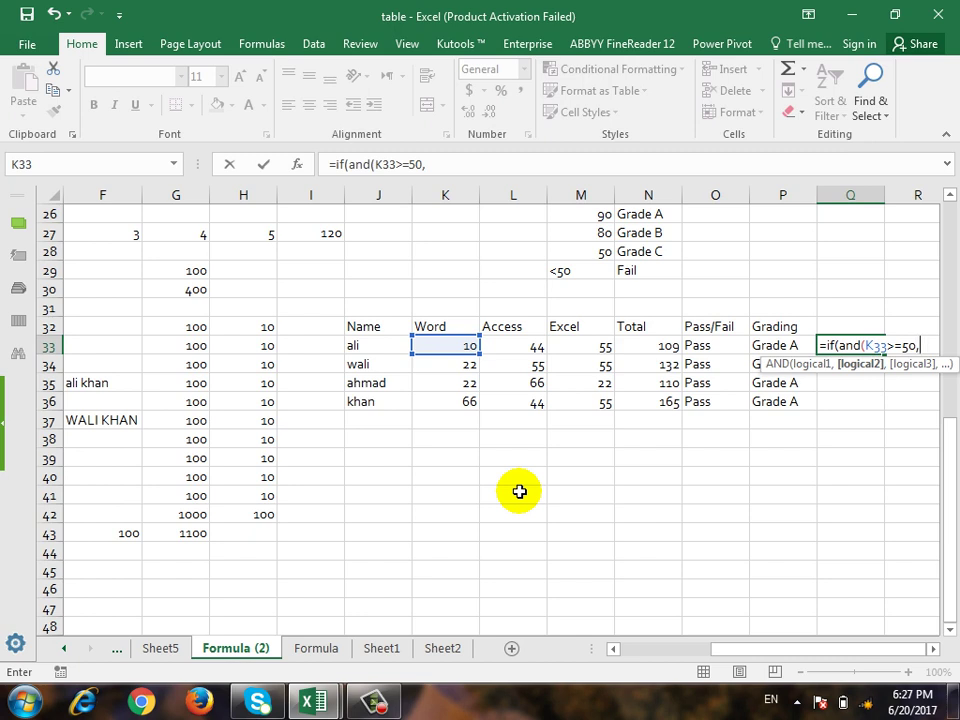
{"action": "left_click", "coordinate": [529, 348]}
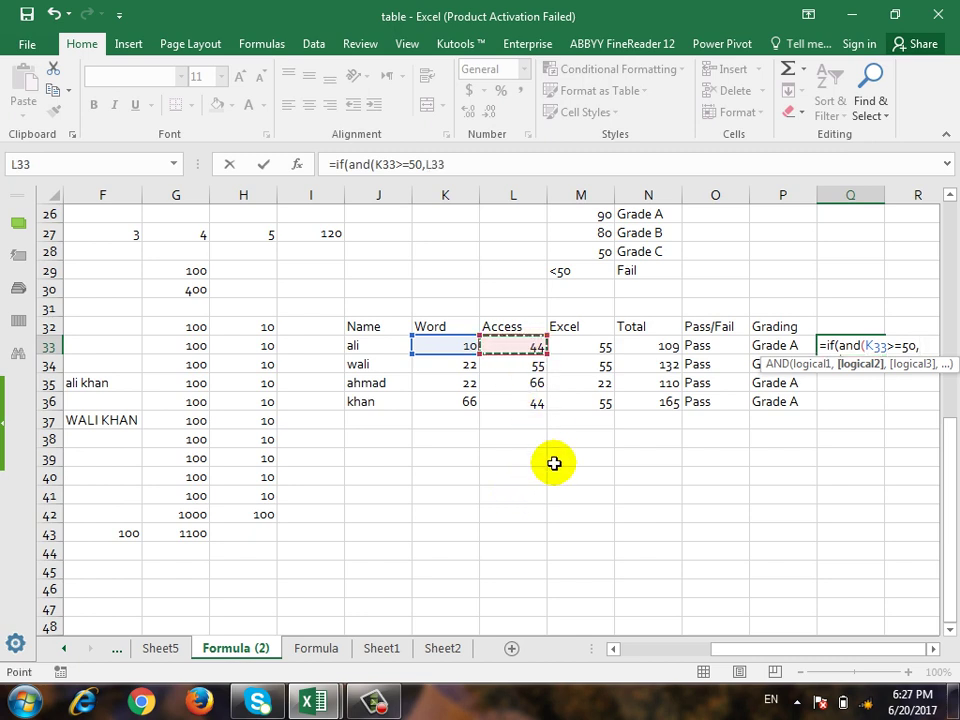
{"action": "type", "text": ">=5"}
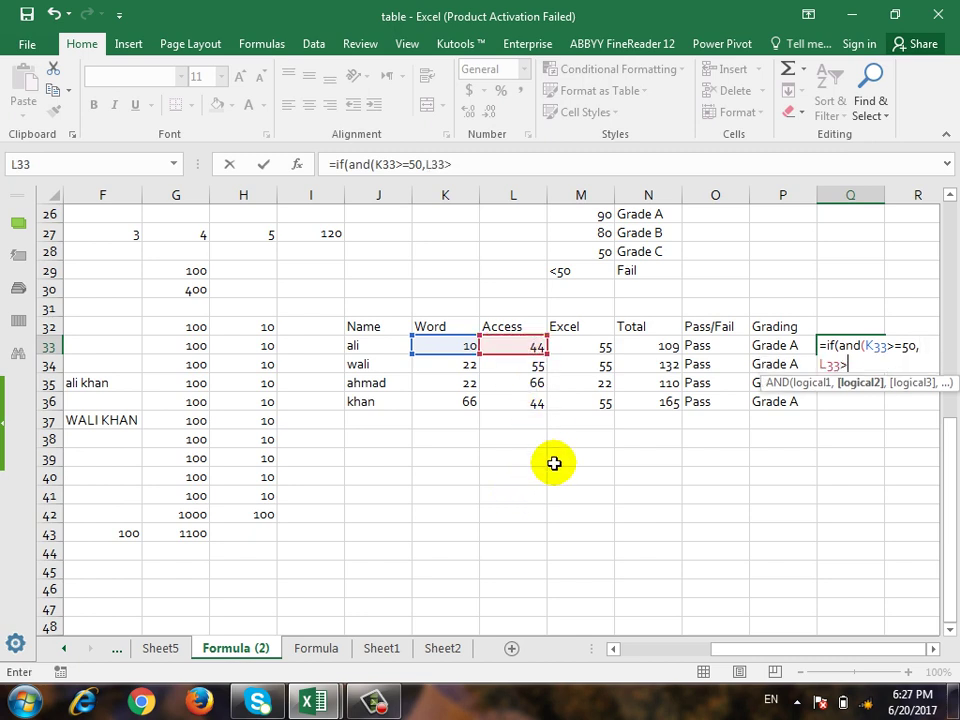
{"action": "type", "text": "0"}
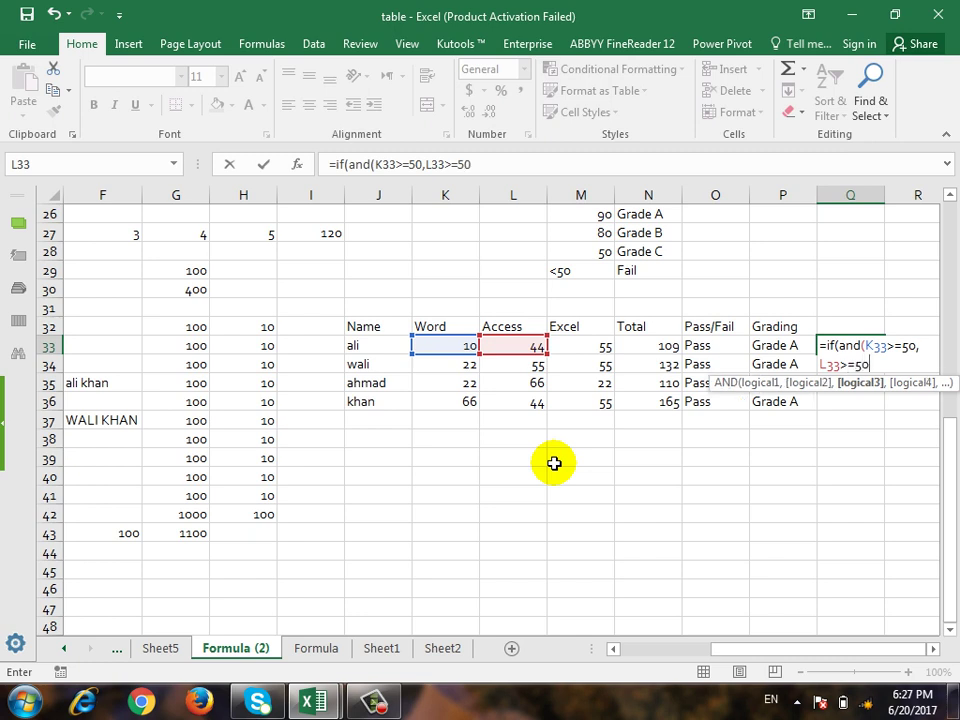
Step: Add M33>=50 as the third AND condition in the Q33 formula and close the AND test
{"action": "type", "text": ","}
{"action": "left_click", "coordinate": [602, 341]}
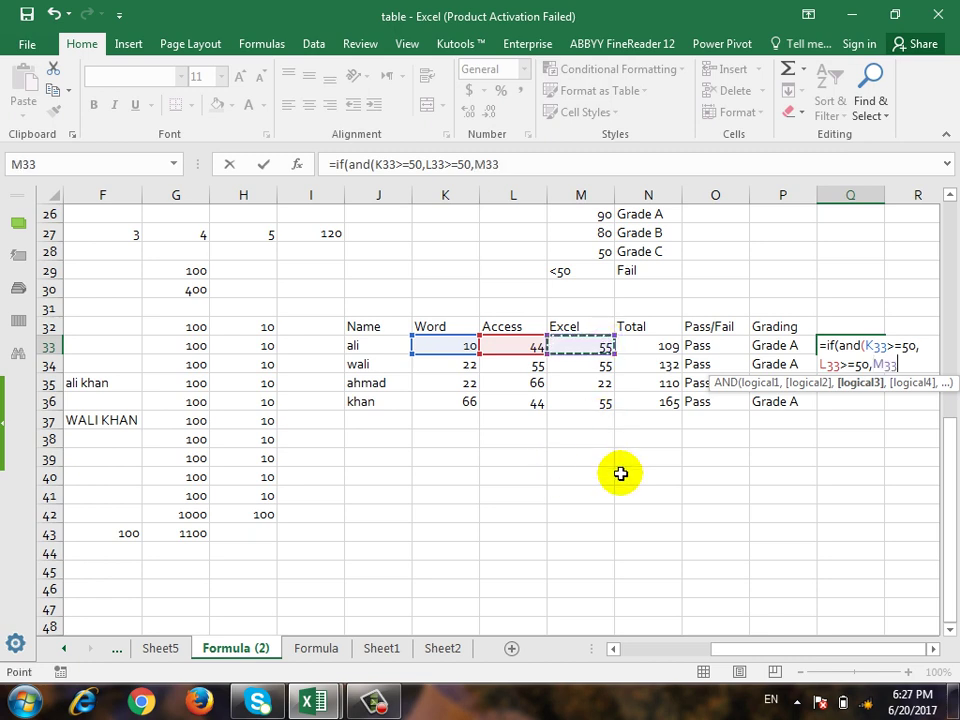
{"action": "type", "text": ">50"}
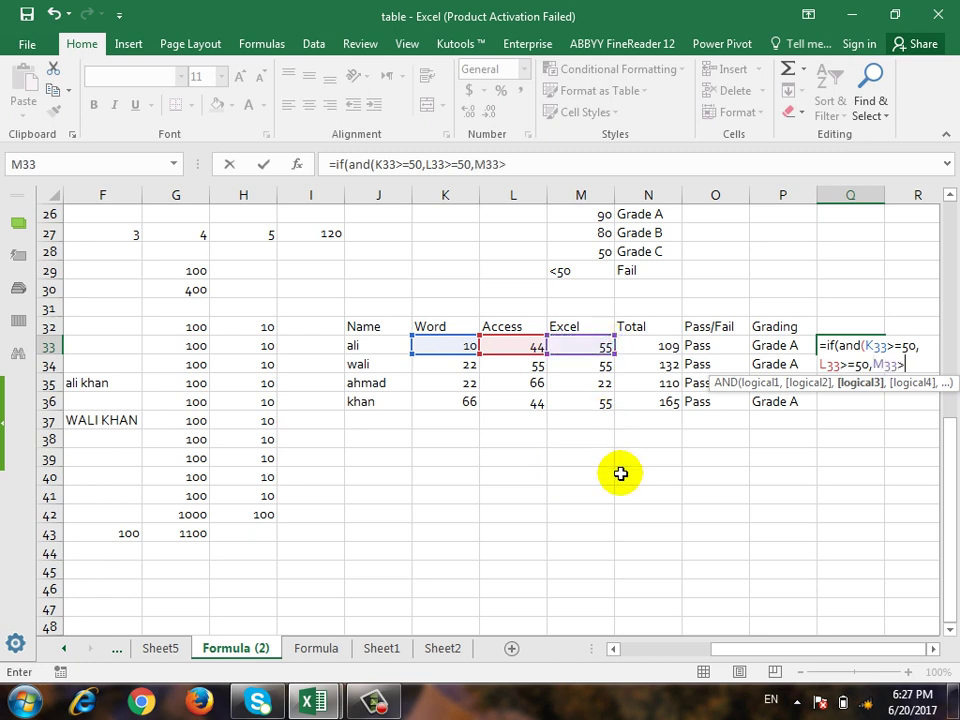
{"action": "key", "text": "BackSpace"}
{"action": "key", "text": "BackSpace"}
{"action": "type", "text": "=50,"}
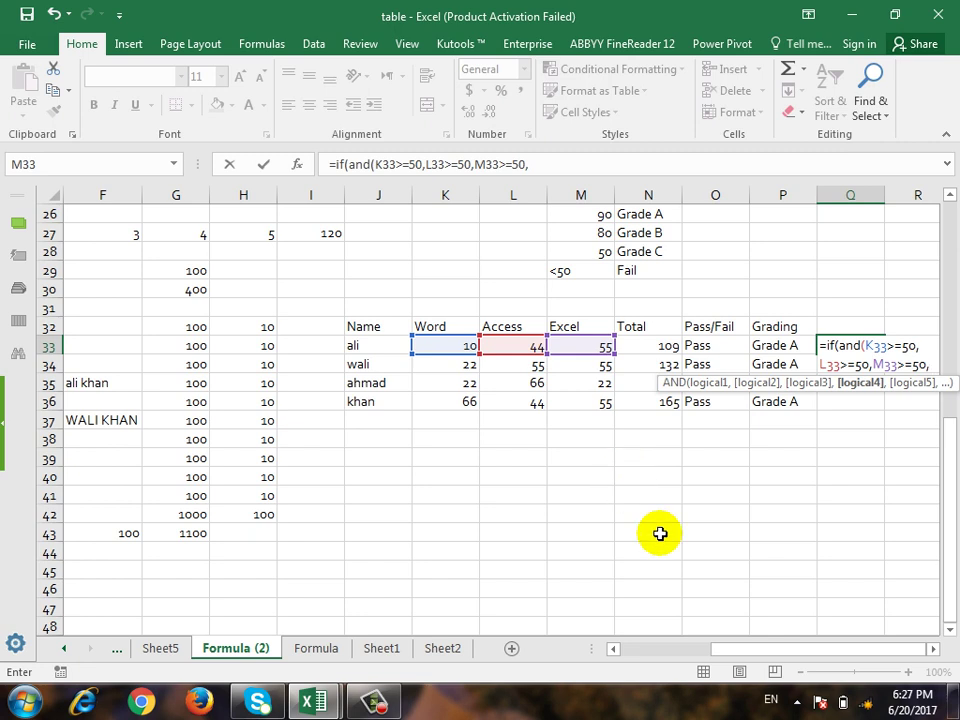
{"action": "key", "text": "BackSpace"}
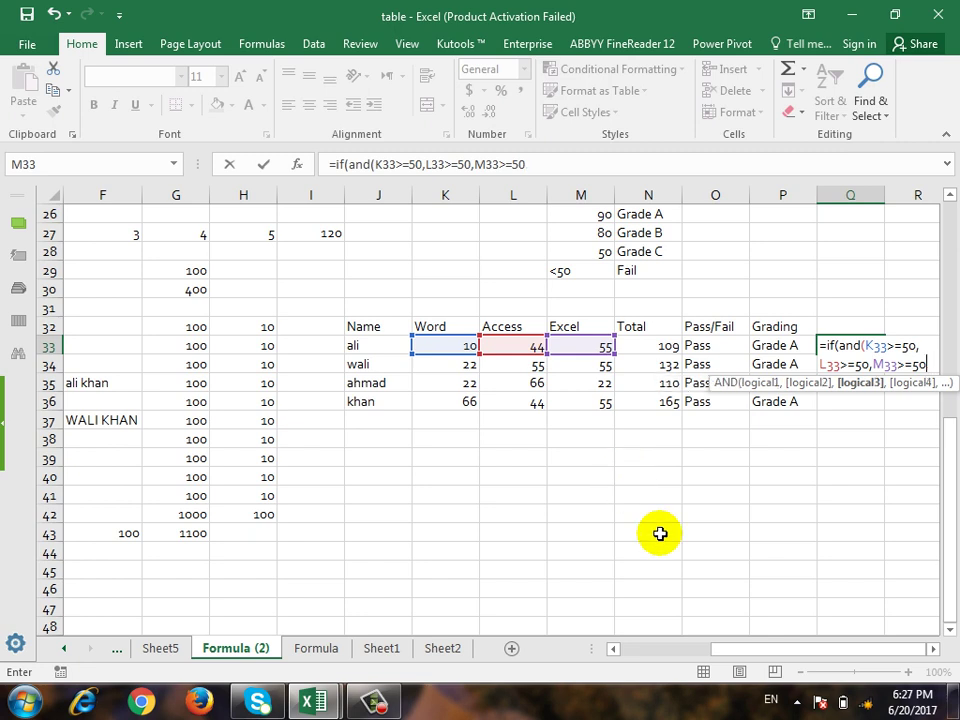
{"action": "type", "text": "),"}
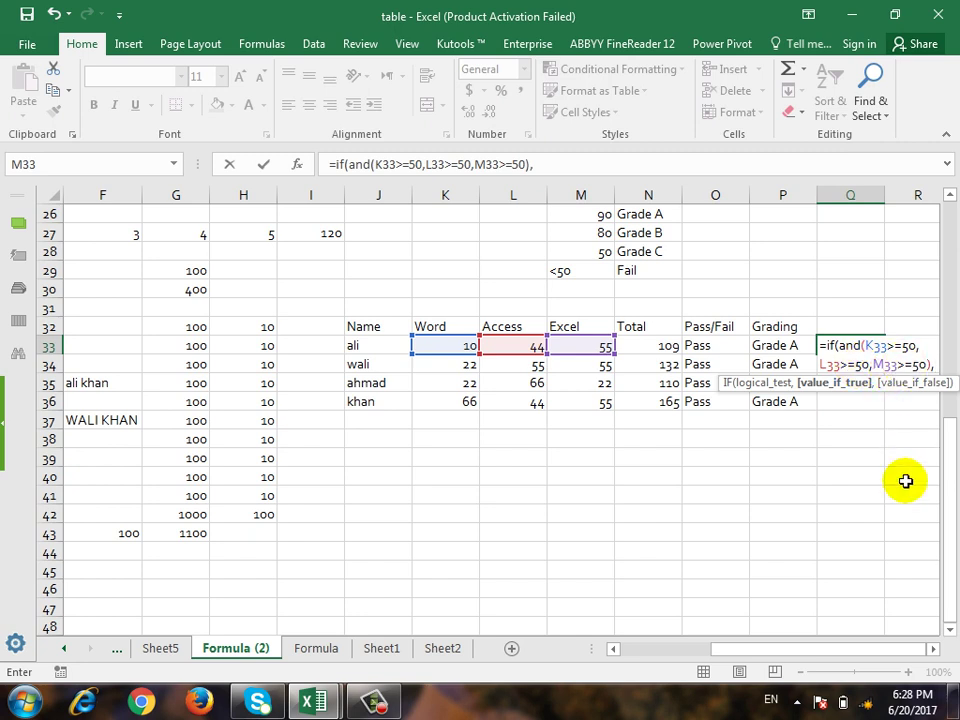
Step: Complete the Q33 formula with "Pass" as the true result and "Fail" as the false result
{"action": "type", "text": "\"Pass"}
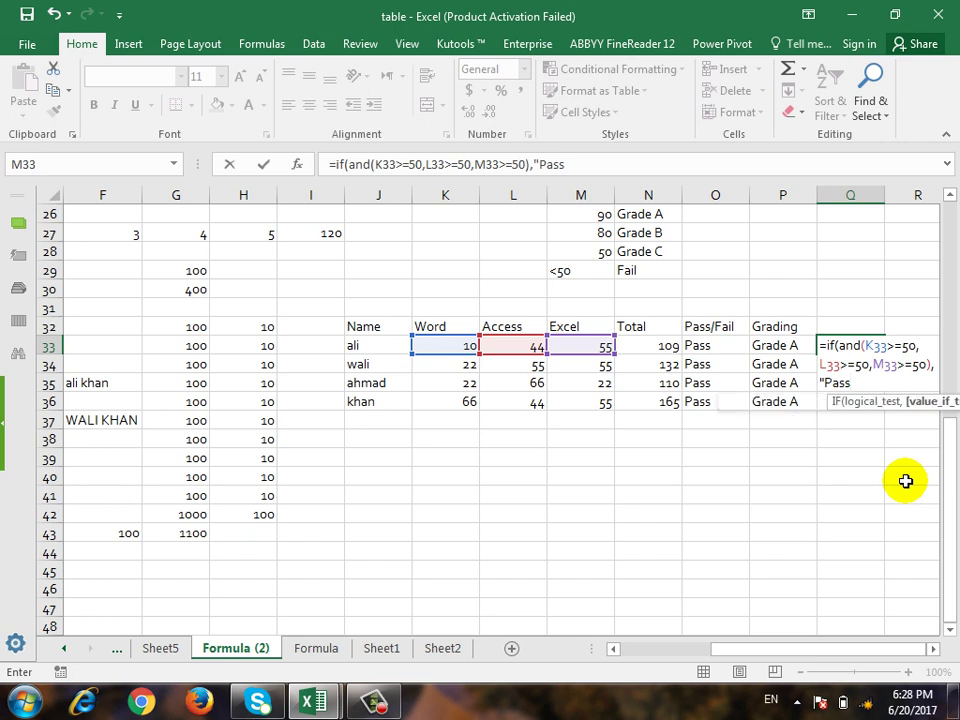
{"action": "type", "text": "\",\"fa"}
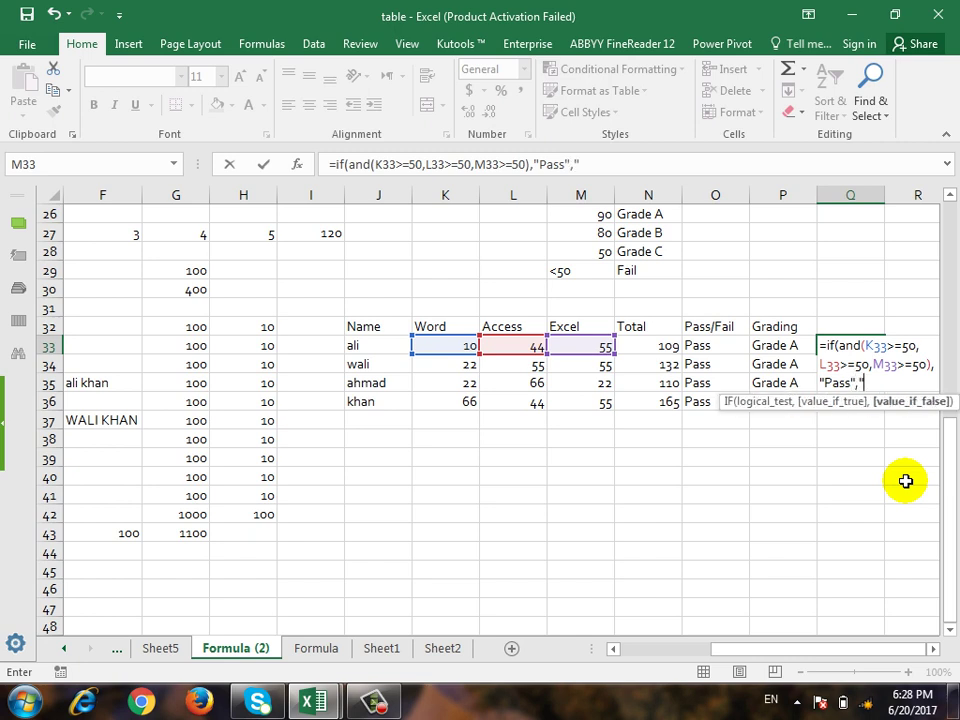
{"action": "key", "text": "BackSpace"}
{"action": "key", "text": "BackSpace"}
{"action": "type", "text": "Fail\")"}
{"action": "key", "text": "Return"}
{"action": "key", "text": "Up"}
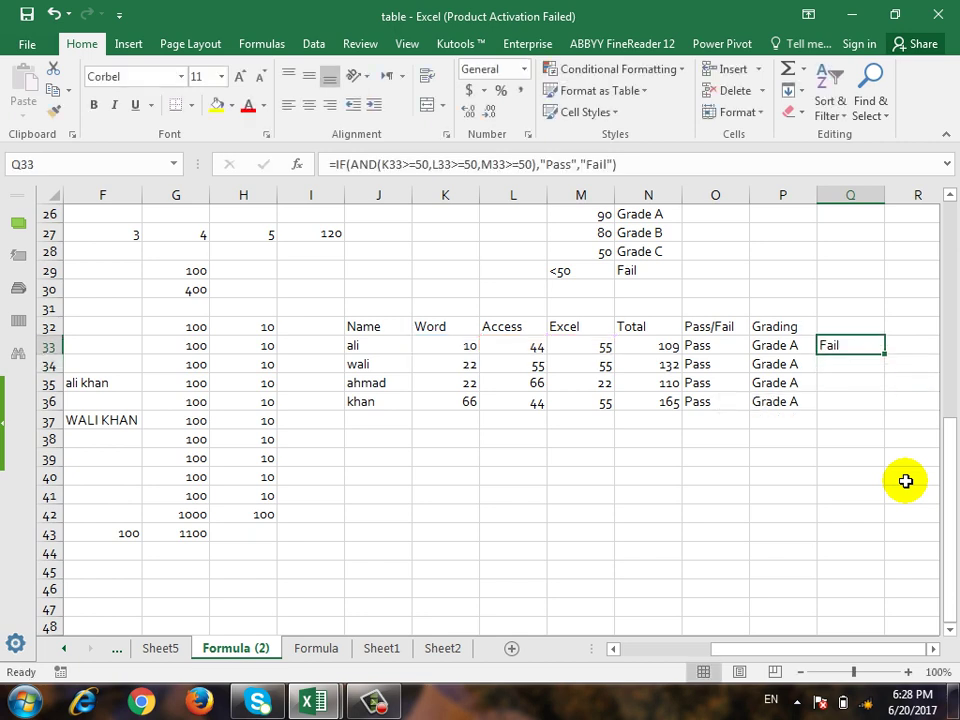
Step: Set the Word mark in K33 to 50
{"action": "key", "text": "Left"}
{"action": "key", "text": "Left"}
{"action": "key", "text": "Left"}
{"action": "key", "text": "Left"}
{"action": "key", "text": "Left"}
{"action": "key", "text": "Left"}
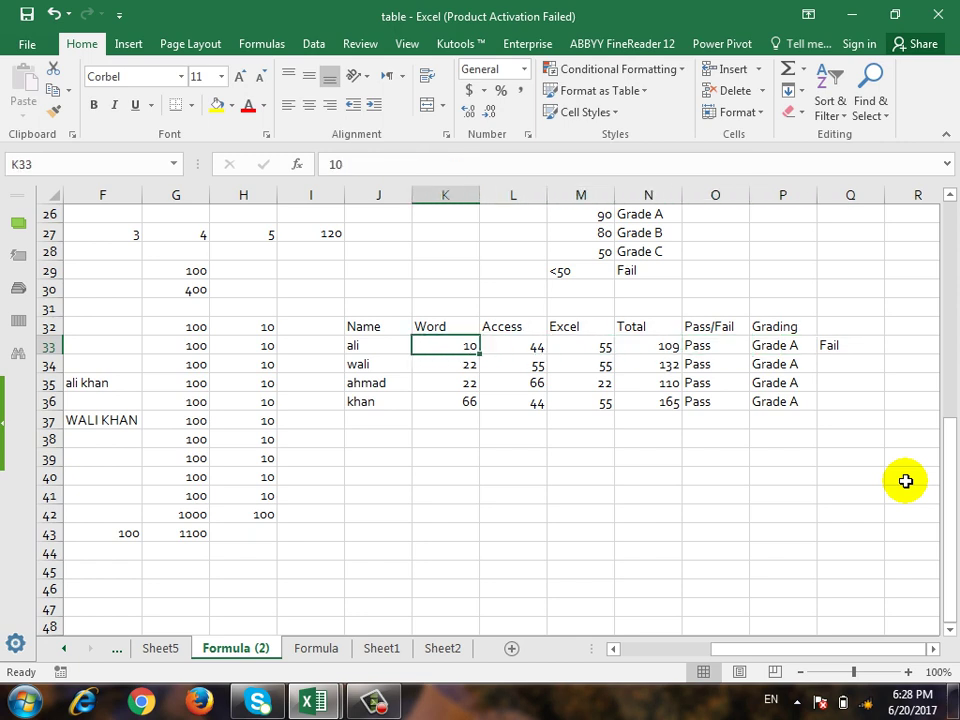
{"action": "type", "text": "50"}
{"action": "key", "text": "Return"}
Step: Set the Access mark in L33 to 50
{"action": "key", "text": "Up"}
{"action": "key", "text": "Right"}
{"action": "key", "text": "Right"}
{"action": "key", "text": "Right"}
{"action": "key", "text": "Right"}
{"action": "key", "text": "Left"}
{"action": "key", "text": "Left"}
{"action": "key", "text": "Left"}
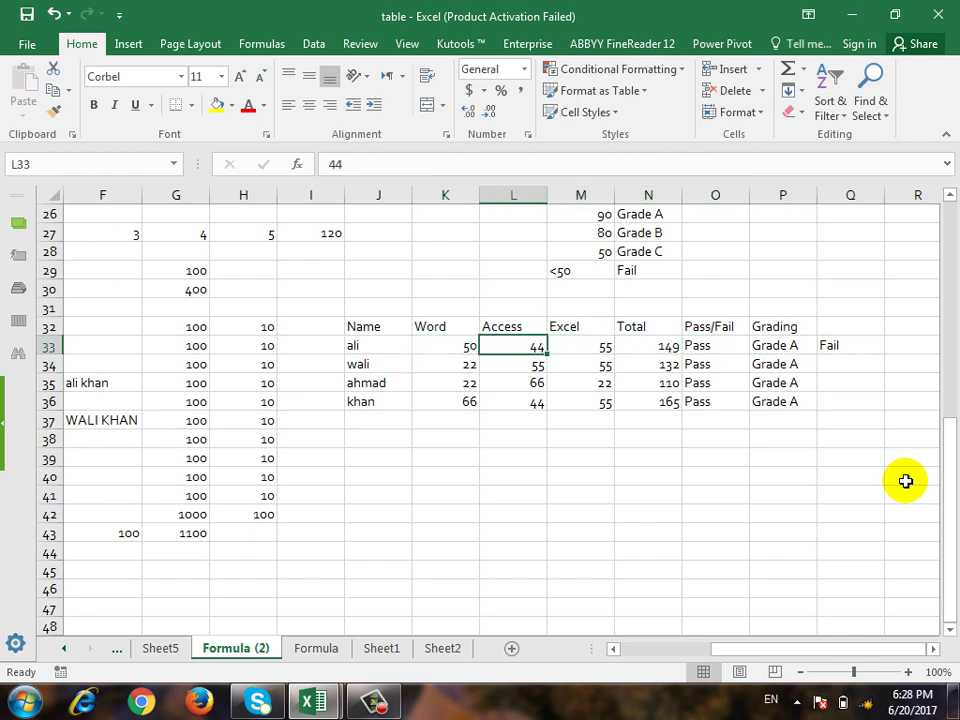
{"action": "key", "text": "Left"}
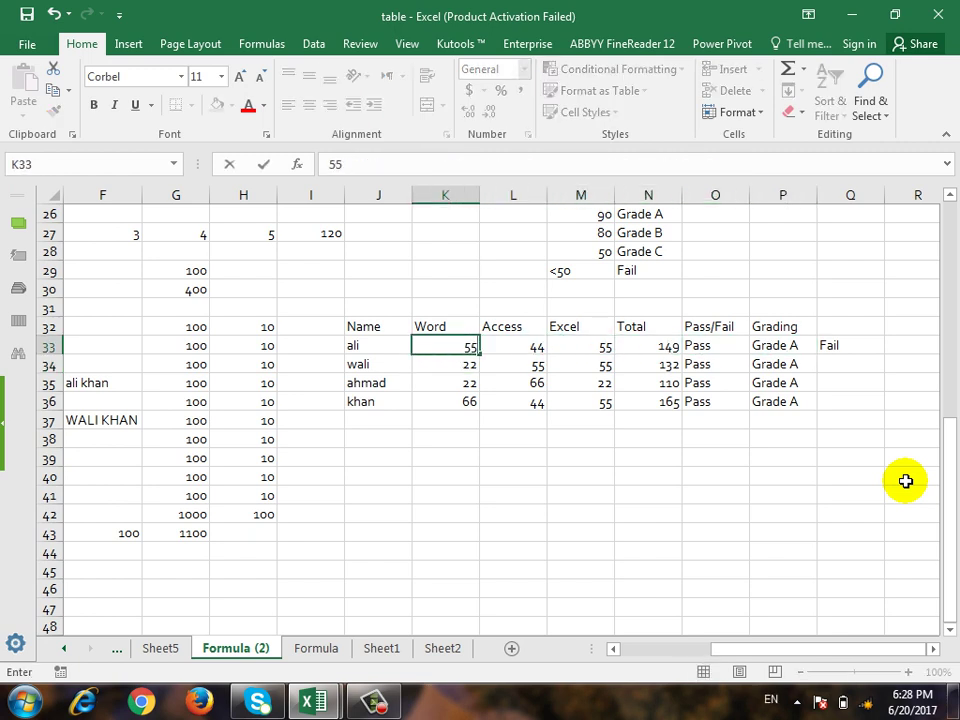
{"action": "key", "text": "Right"}
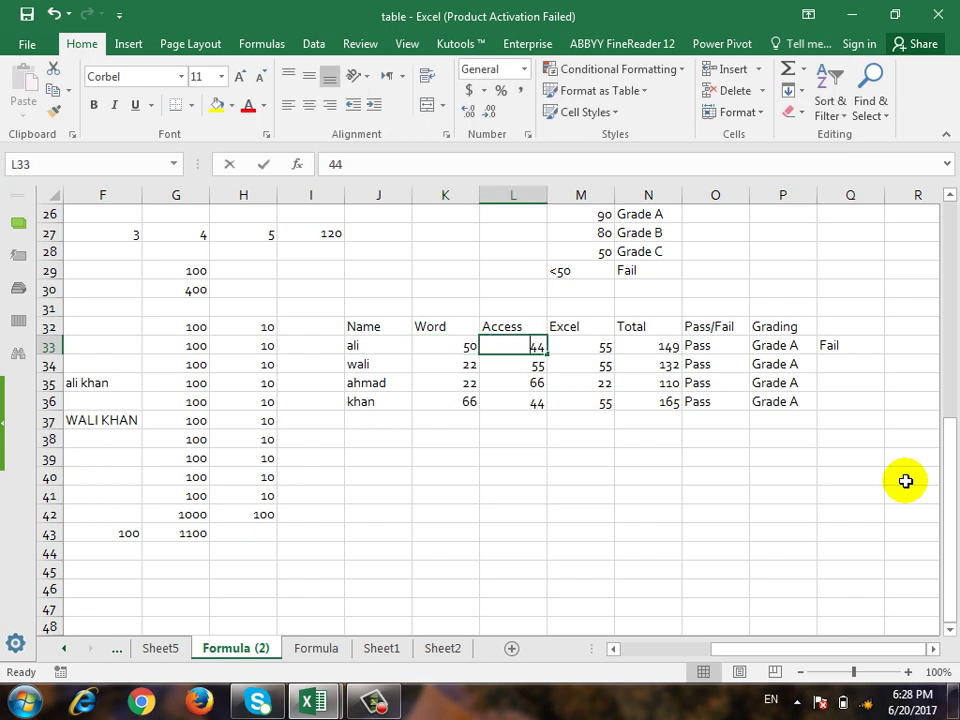
{"action": "type", "text": "50"}
{"action": "key", "text": "Return"}
{"action": "key", "text": "Up"}
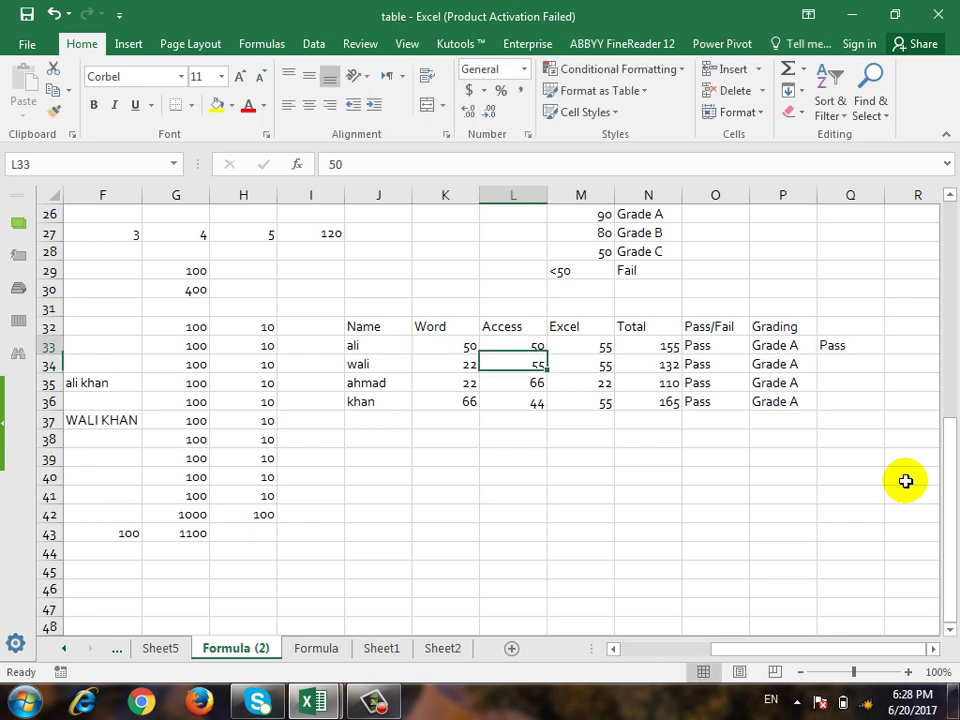
Step: Copy the AND-based pass/fail formula from Q33 down through Q36
{"action": "key", "text": "Right"}
{"action": "key", "text": "Right"}
{"action": "key", "text": "Right"}
{"action": "key", "text": "Right"}
{"action": "key", "text": "Right"}
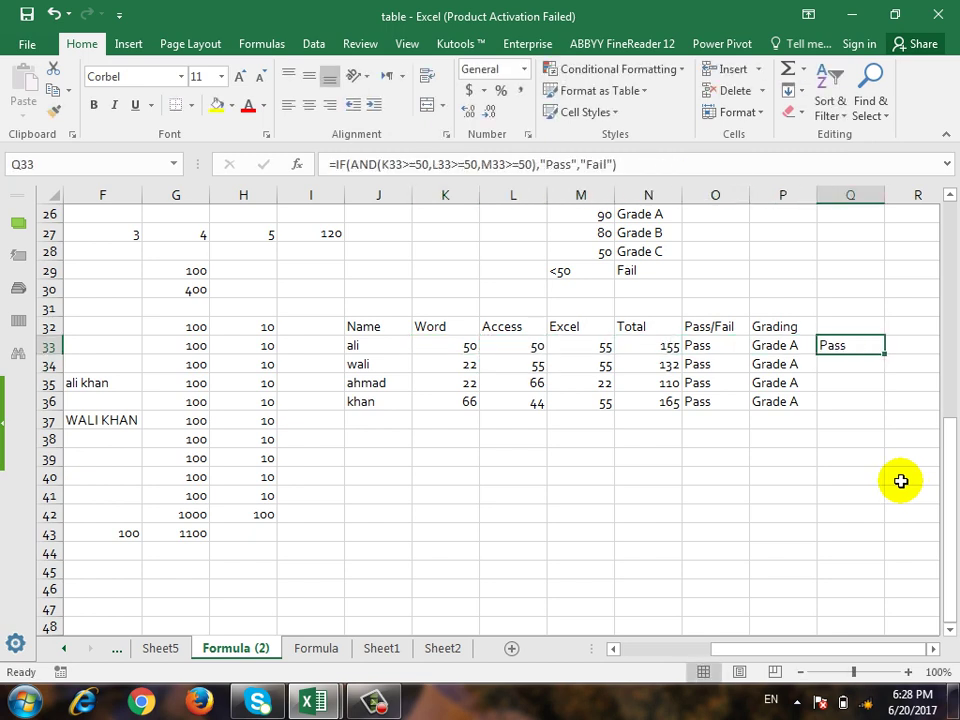
{"action": "left_click_drag", "start_coordinate": [891, 360], "coordinate": [855, 402]}
{"action": "left_click", "coordinate": [854, 346]}
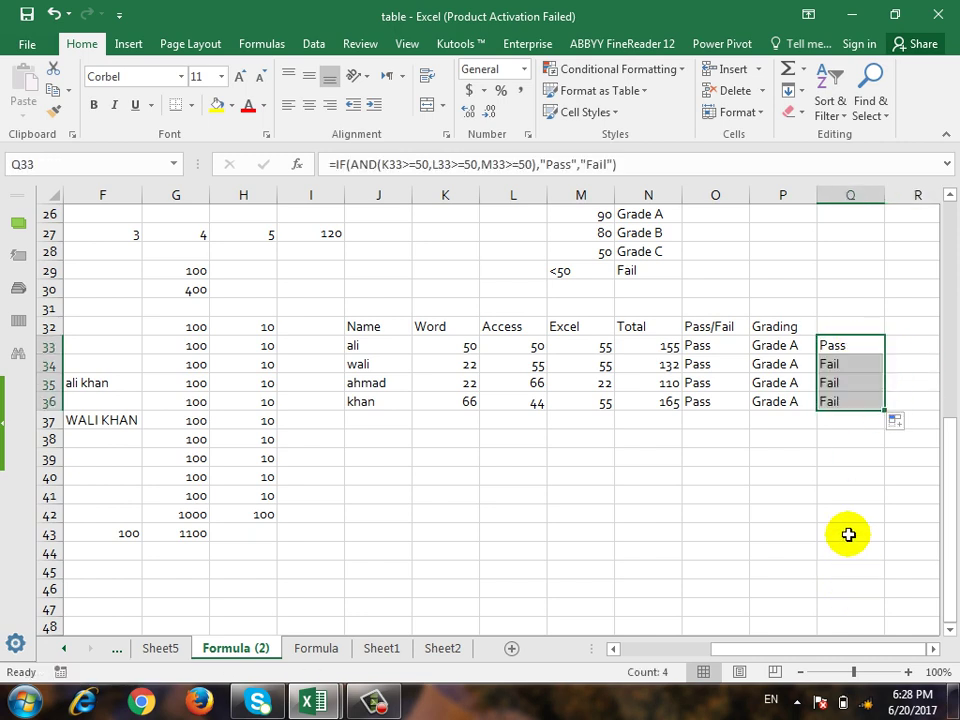
Step: Examine the subject marks in rows 34 to 36 for values below 50
{"action": "key", "text": "Down"}
{"action": "key", "text": "Left"}
{"action": "key", "text": "Left"}
{"action": "key", "text": "Left"}
{"action": "key", "text": "Left"}
{"action": "key", "text": "Left"}
{"action": "key", "text": "Left"}
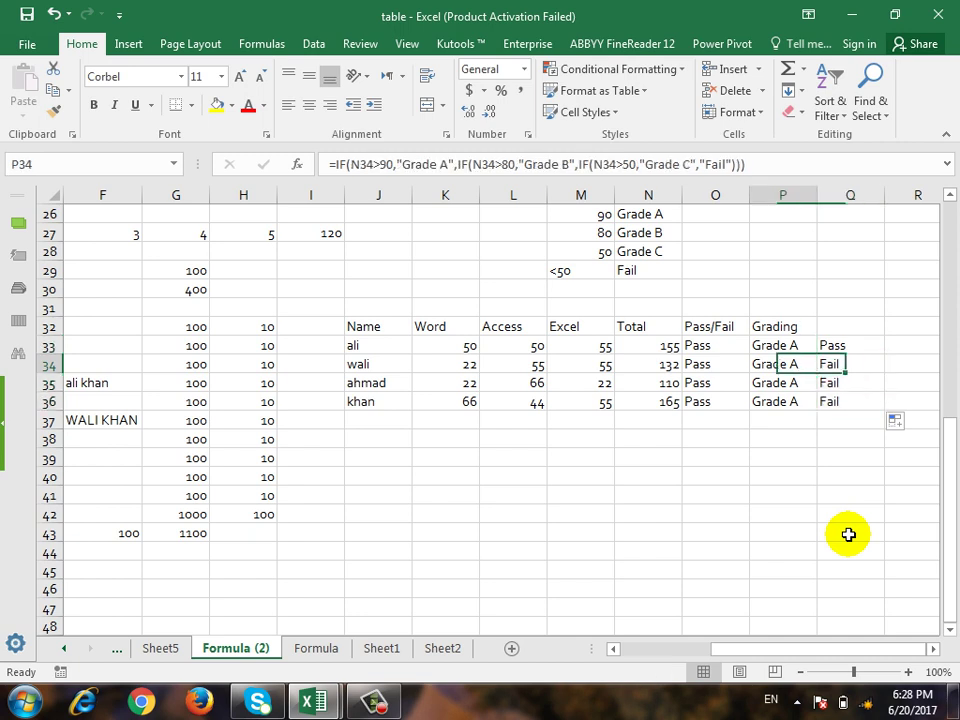
{"action": "key", "text": "Down"}
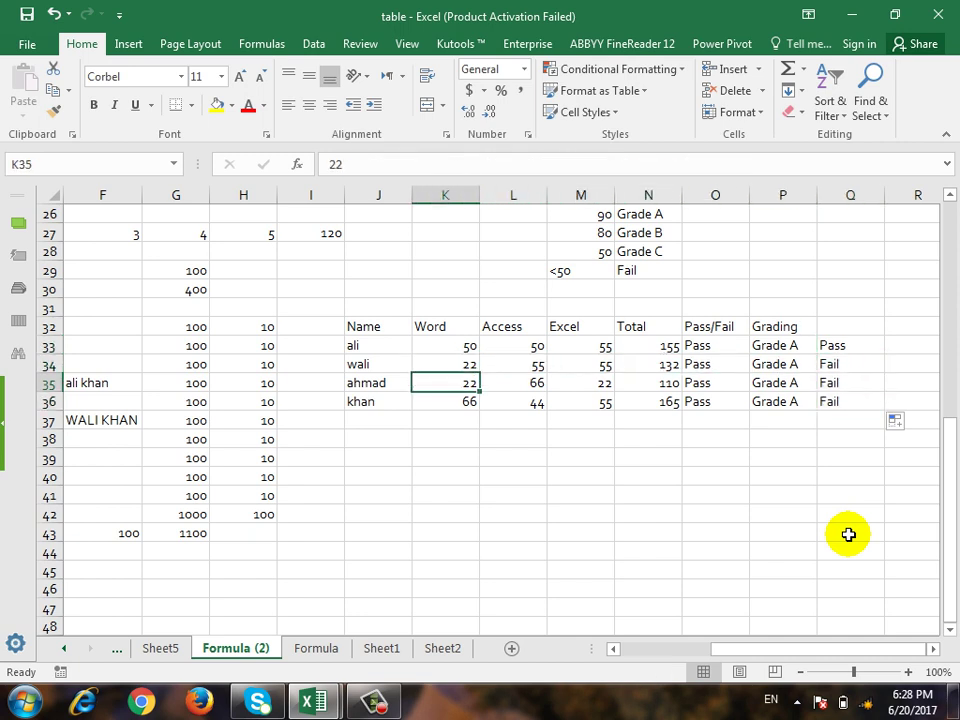
{"action": "key", "text": "Down"}
{"action": "key", "text": "Right"}
{"action": "key", "text": "Right"}
{"action": "key", "text": "Left"}
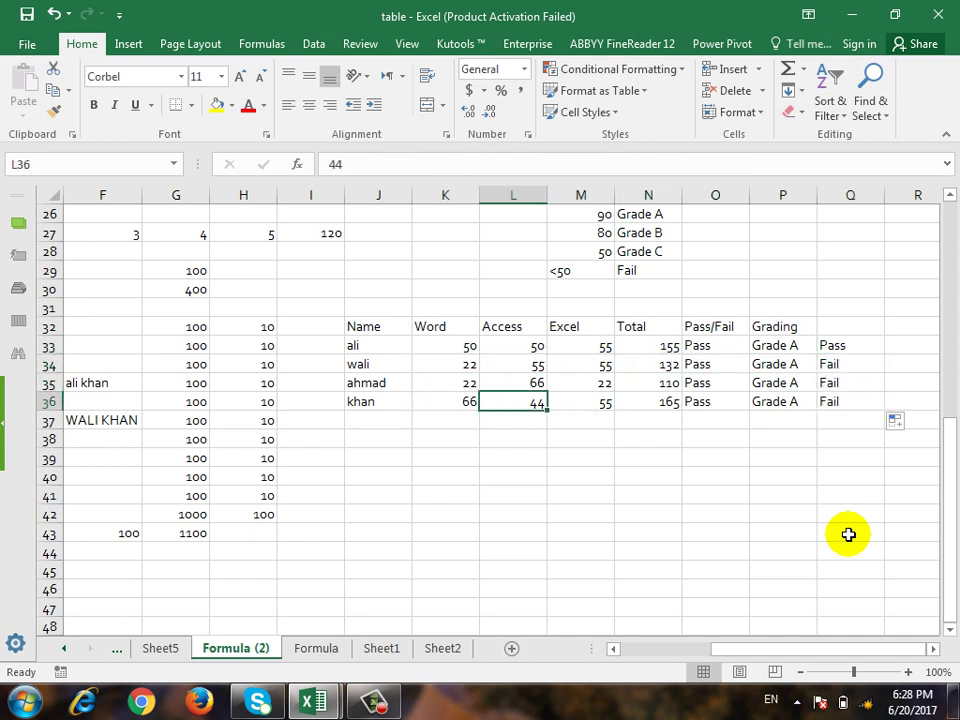
Step: Set the Word marks in K34 and K35 and the Access mark in L36 to 55
{"action": "key", "text": "Left"}
{"action": "key", "text": "Up"}
{"action": "key", "text": "Up"}
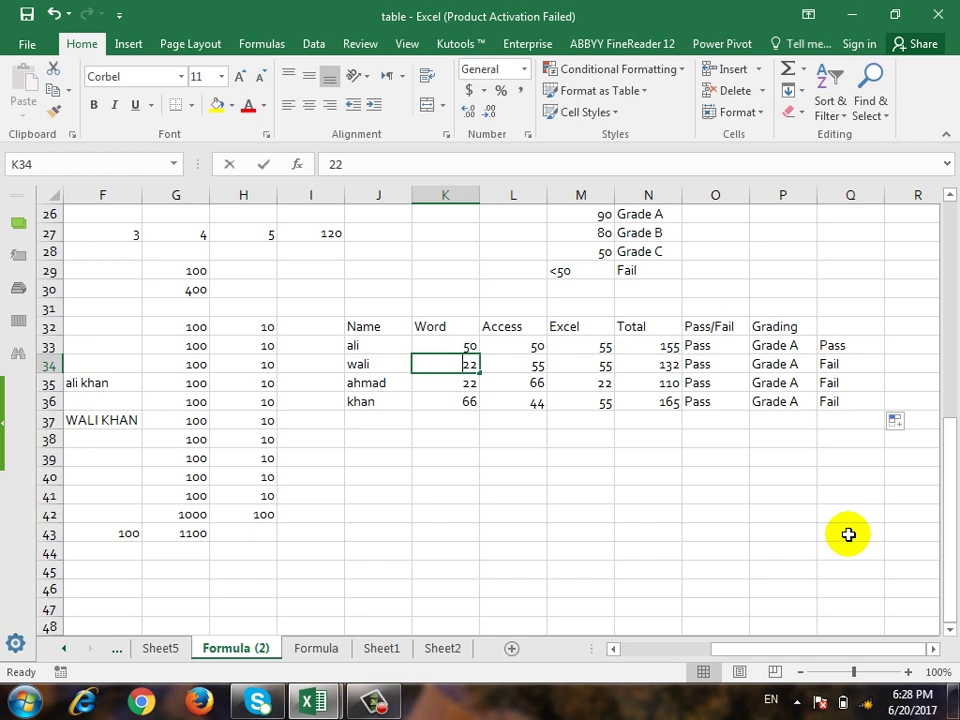
{"action": "type", "text": "55"}
{"action": "key", "text": "Return"}
{"action": "type", "text": "55"}
{"action": "key", "text": "Tab"}
{"action": "key", "text": "Down"}
{"action": "type", "text": "55"}
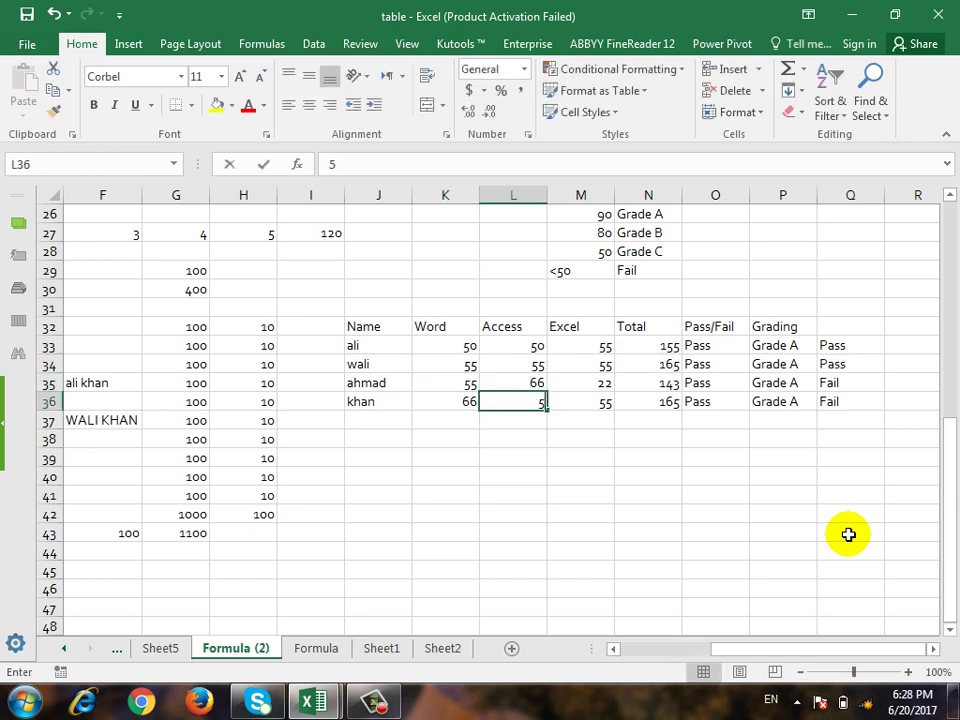
{"action": "key", "text": "Return"}
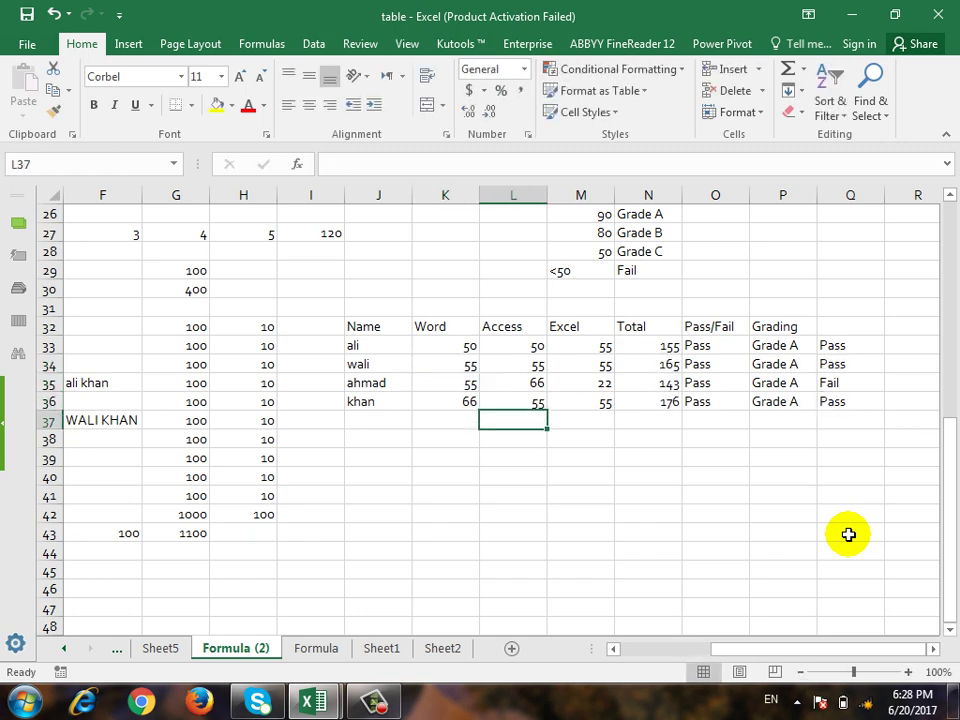
Step: Review the Excel mark in M35, the AND formula in Q33 and the row 33 marks it tests
{"action": "key", "text": "Right"}
{"action": "key", "text": "Up"}
{"action": "key", "text": "Up"}
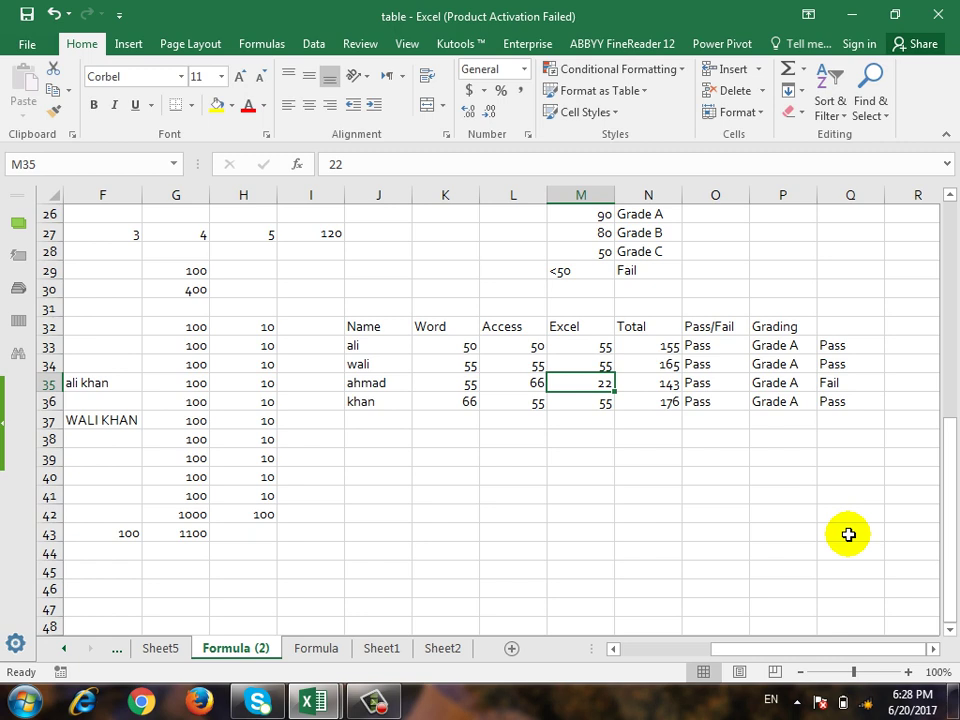
{"action": "key", "text": "Right"}
{"action": "key", "text": "Right"}
{"action": "key", "text": "Right"}
{"action": "key", "text": "Right"}
{"action": "key", "text": "Up"}
{"action": "key", "text": "Up"}
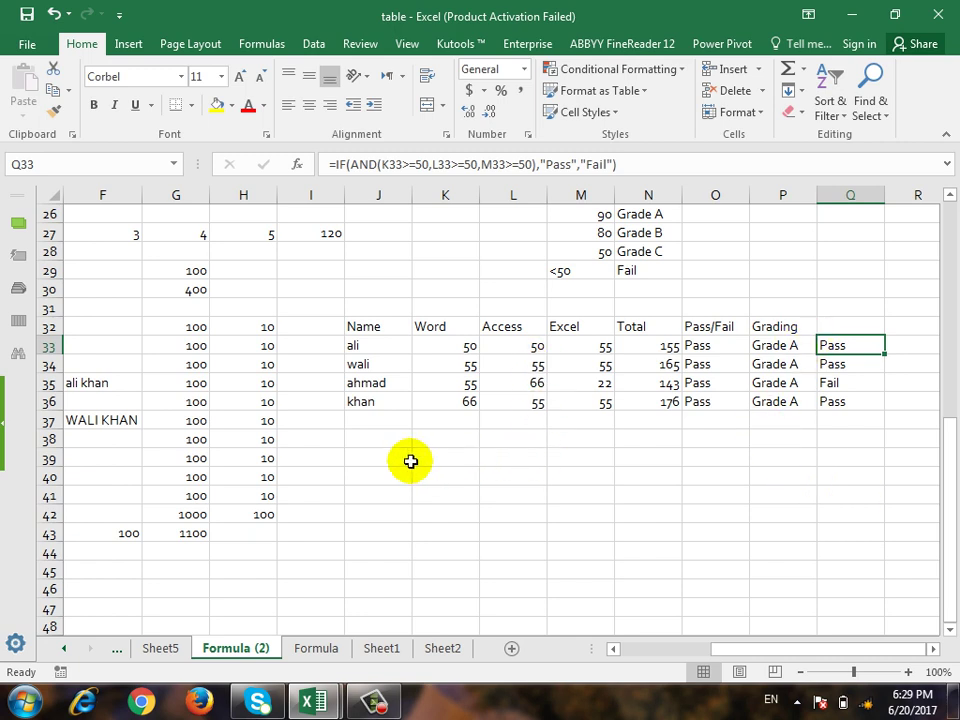
{"action": "left_click", "coordinate": [454, 345]}
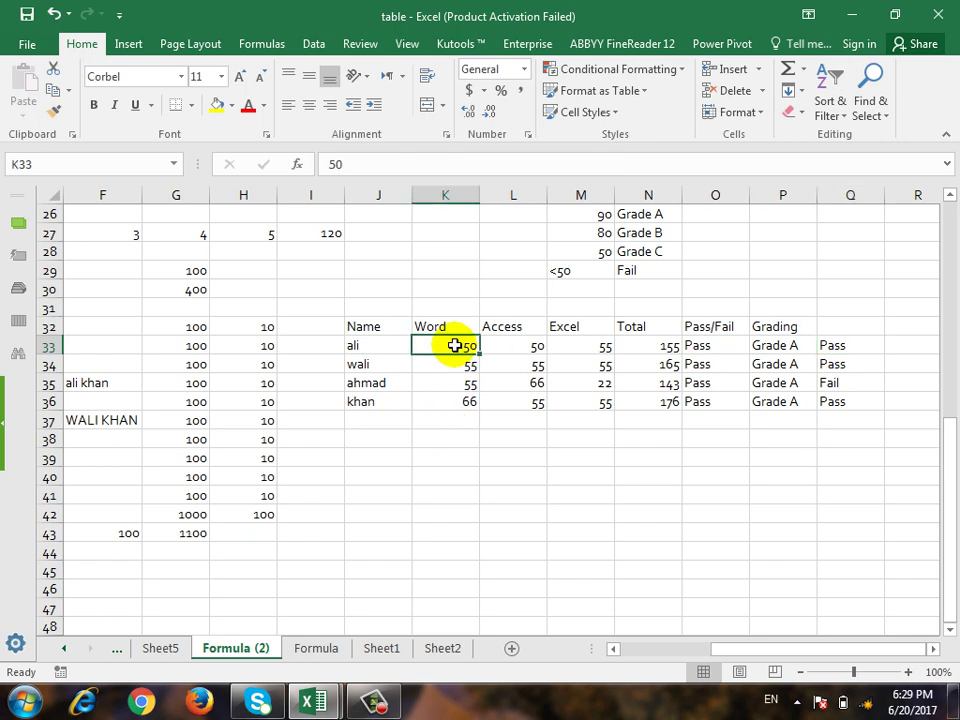
{"action": "left_click", "coordinate": [518, 343]}
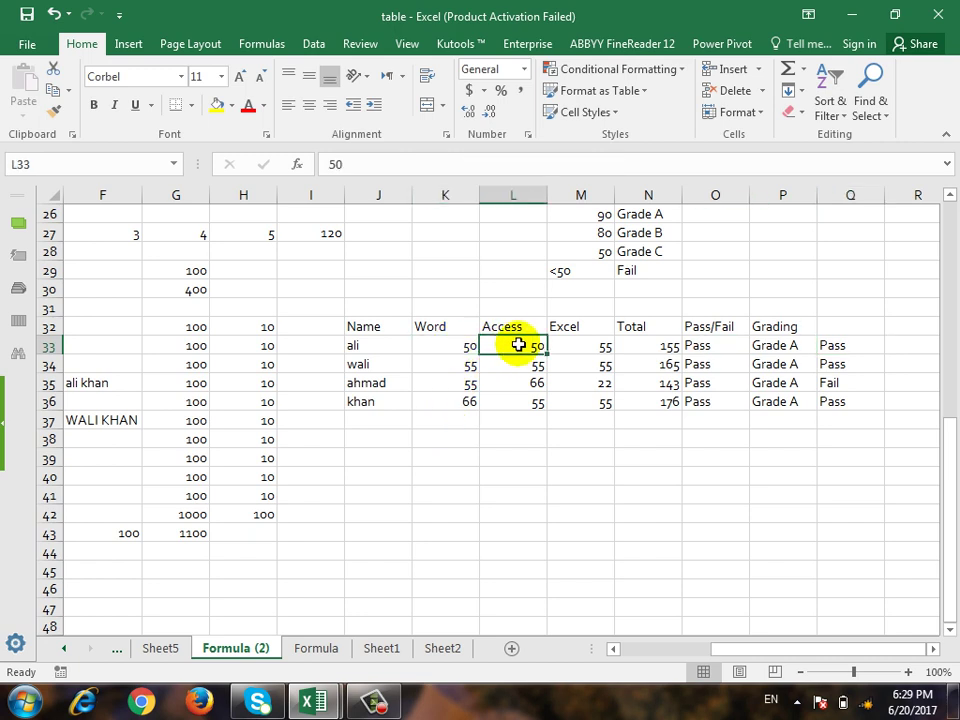
{"action": "left_click", "coordinate": [579, 343]}
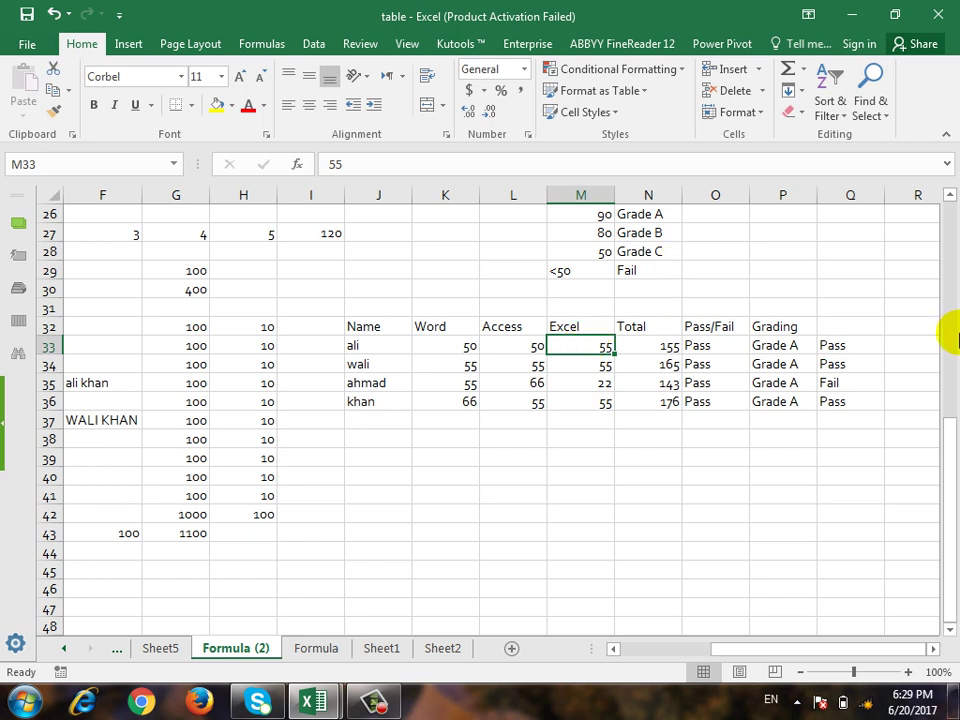
Step: Enter the column headings "And" in Q32 and "OR" in R32
{"action": "left_click", "coordinate": [872, 327]}
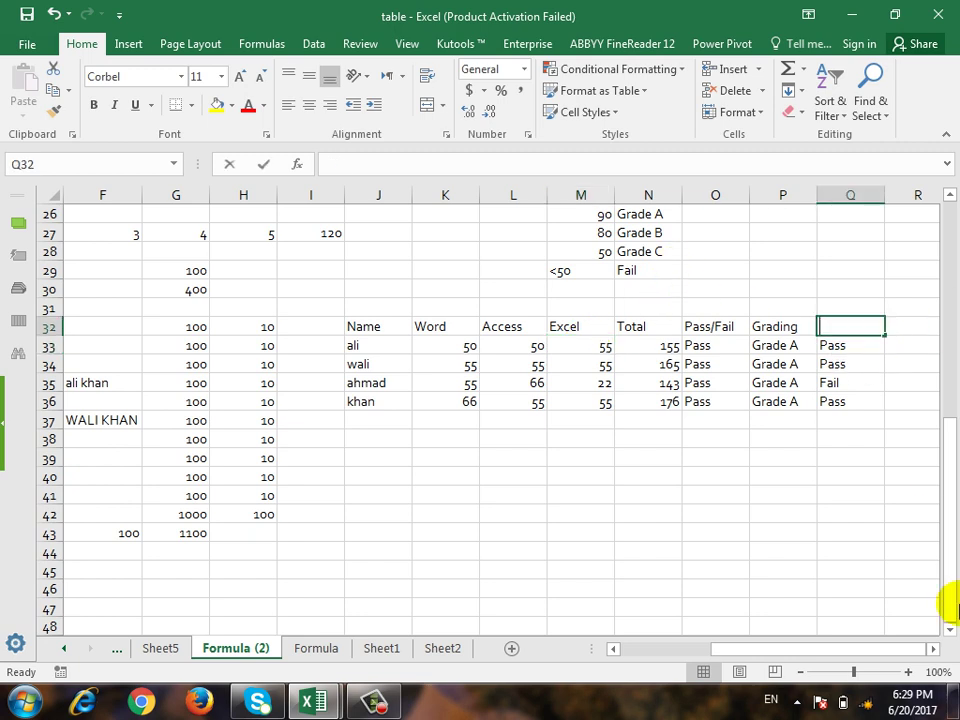
{"action": "type", "text": "And"}
{"action": "key", "text": "Tab"}
{"action": "type", "text": "Or"}
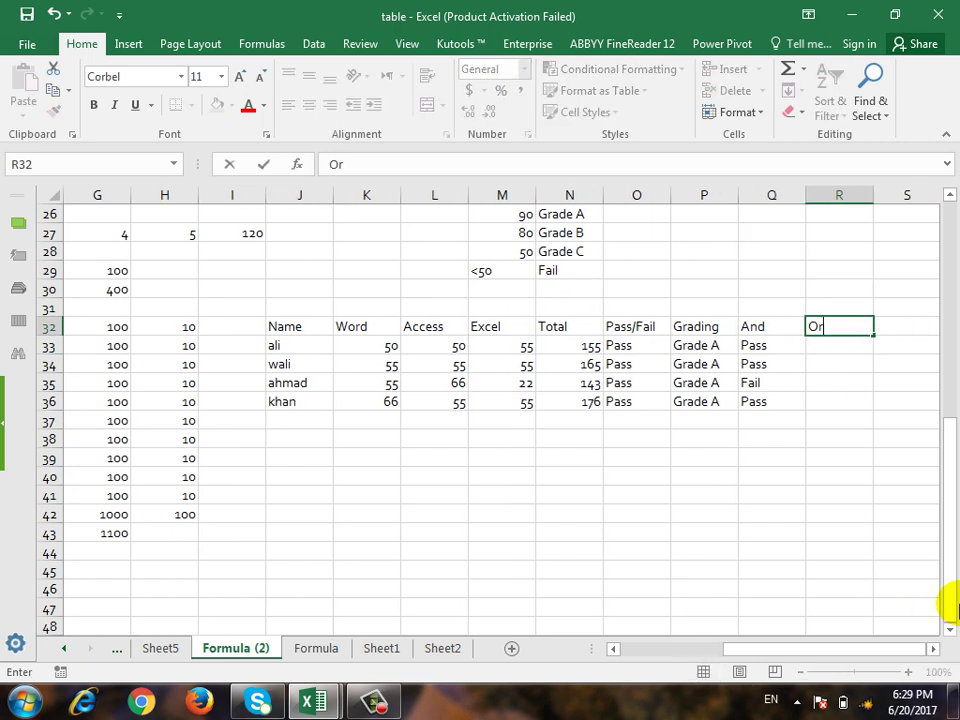
{"action": "key", "text": "Return"}
{"action": "key", "text": "Up"}
{"action": "type", "text": "OR"}
{"action": "key", "text": "Return"}
Step: Start an IF formula in R33 with an OR test whose first two conditions are K33>=50 and L33>=50
{"action": "type", "text": "=if"}
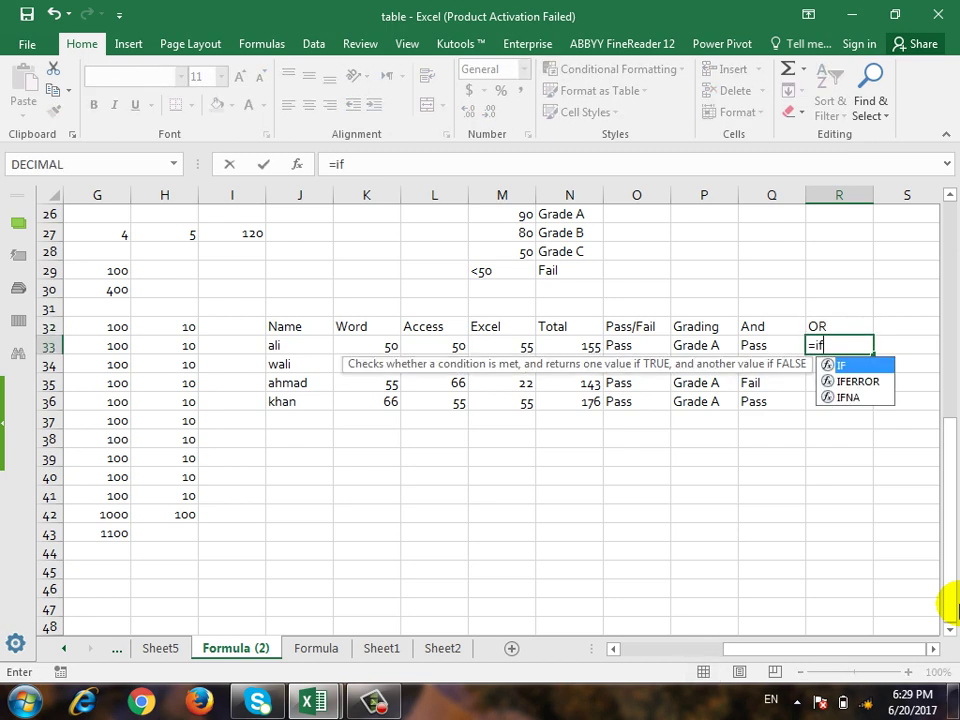
{"action": "type", "text": "(or("}
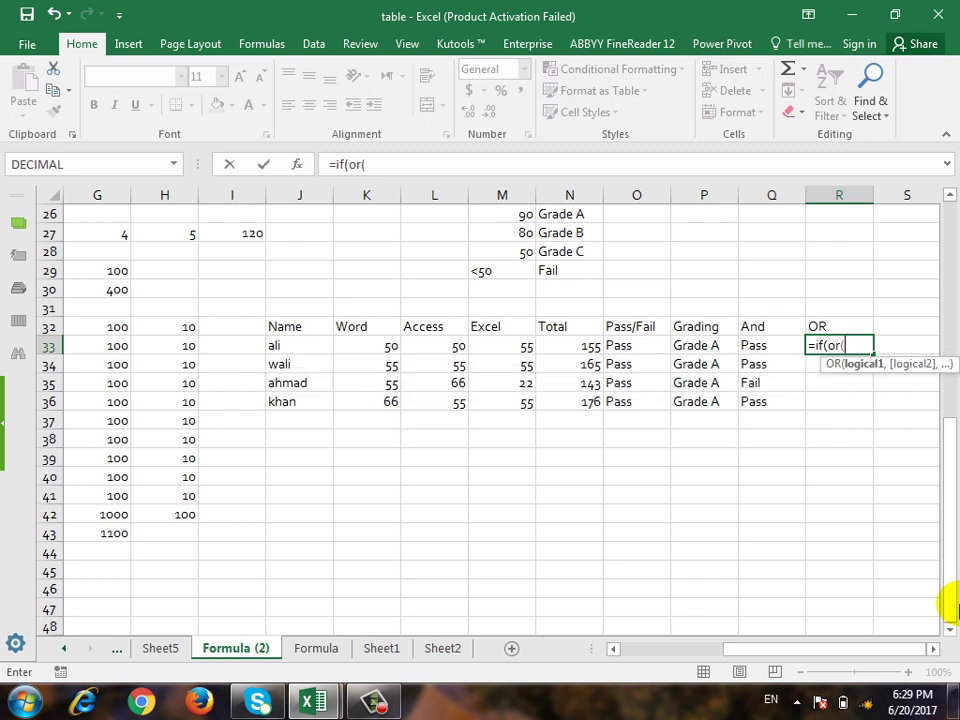
{"action": "left_click", "coordinate": [383, 347]}
{"action": "type", "text": ">=5"}
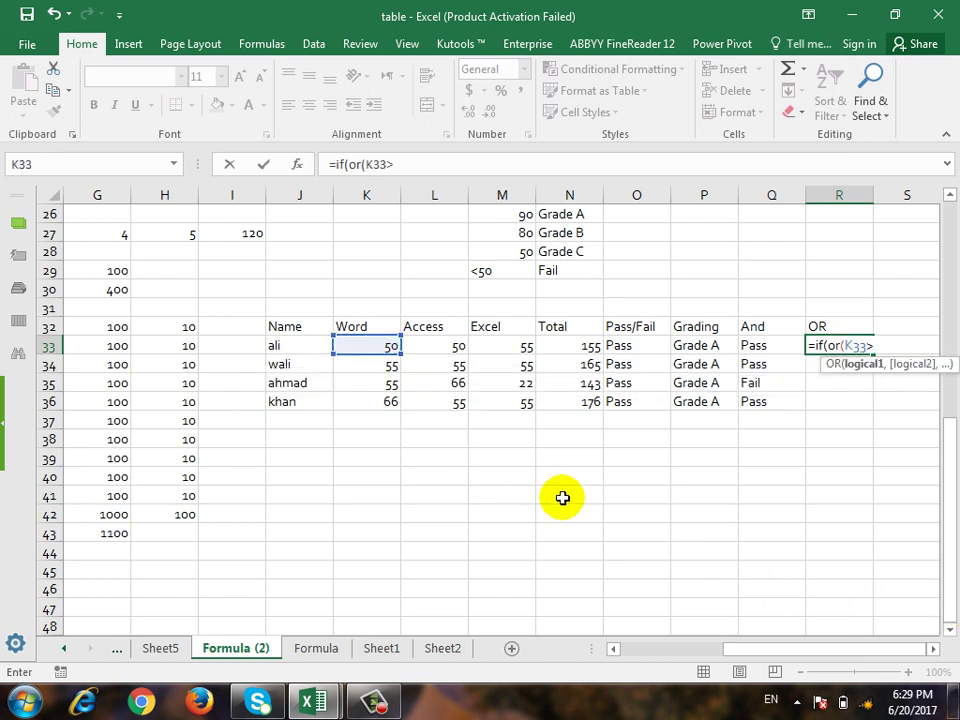
{"action": "type", "text": "0,"}
{"action": "left_click", "coordinate": [443, 345]}
{"action": "type", "text": ">="}
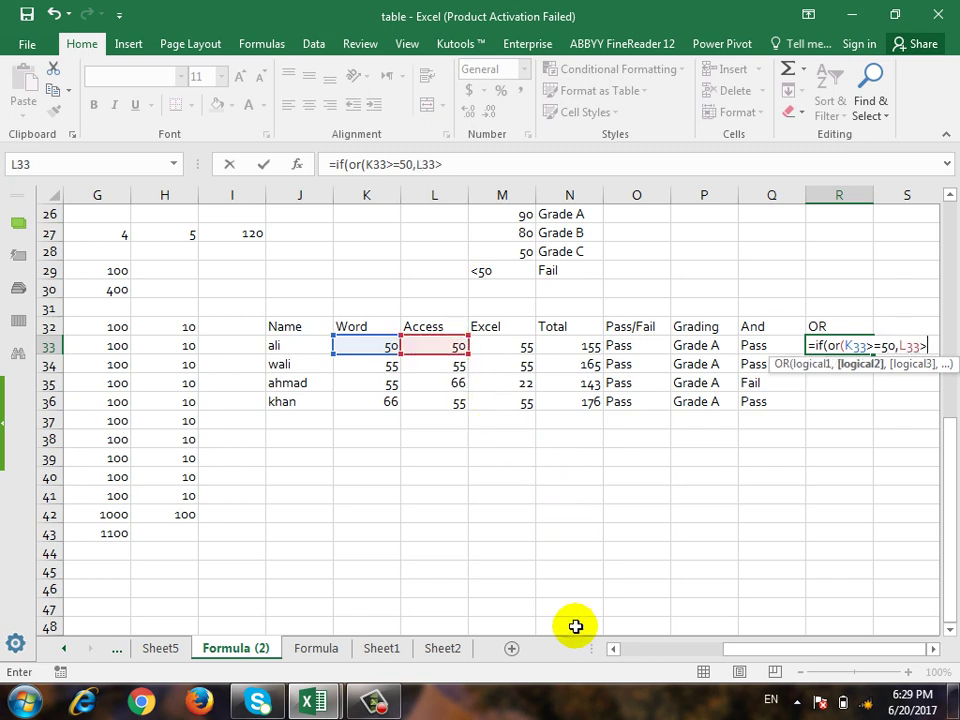
{"action": "type", "text": "50,"}
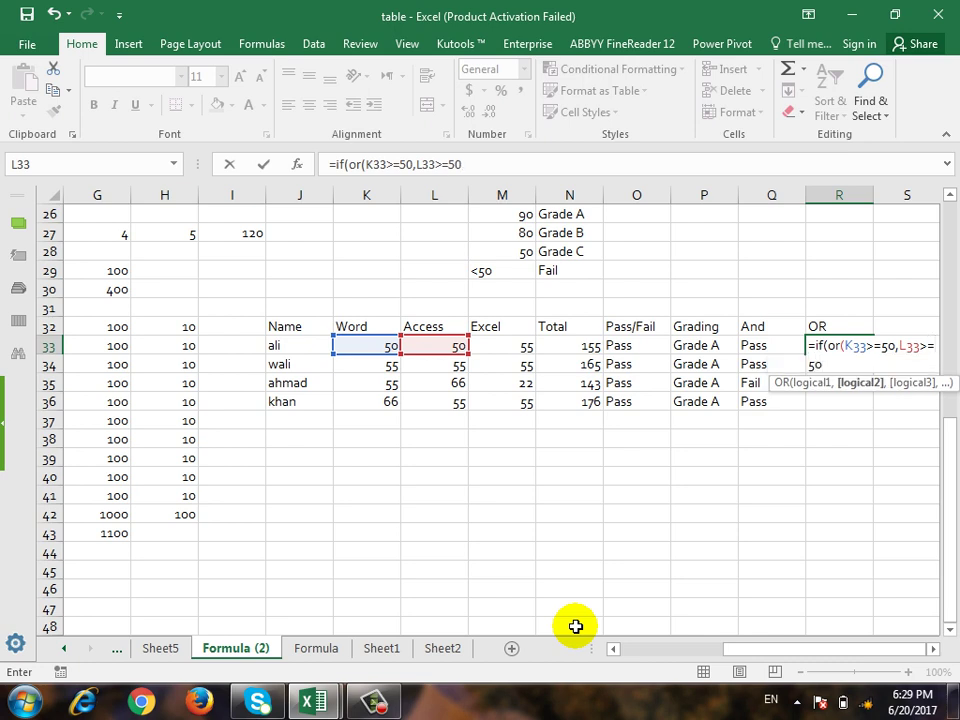
Step: Complete the R33 formula with M33>=50 as the third OR condition, "Pass" as the true result and "Fail" as the false result
{"action": "left_click", "coordinate": [518, 345]}
{"action": "type", "text": ">"}
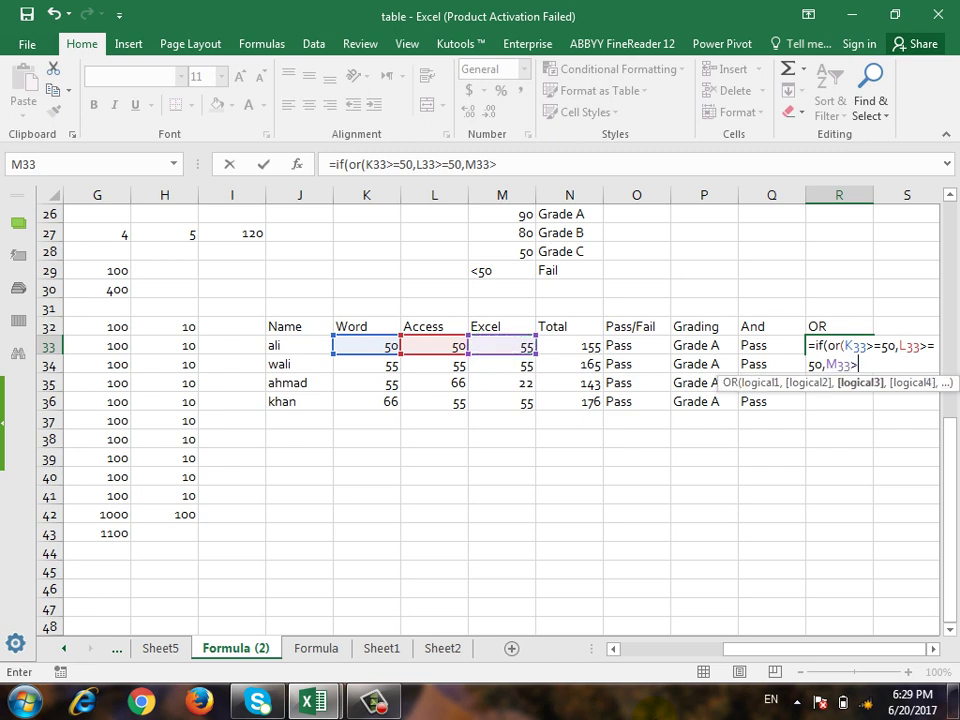
{"action": "type", "text": "=50)"}
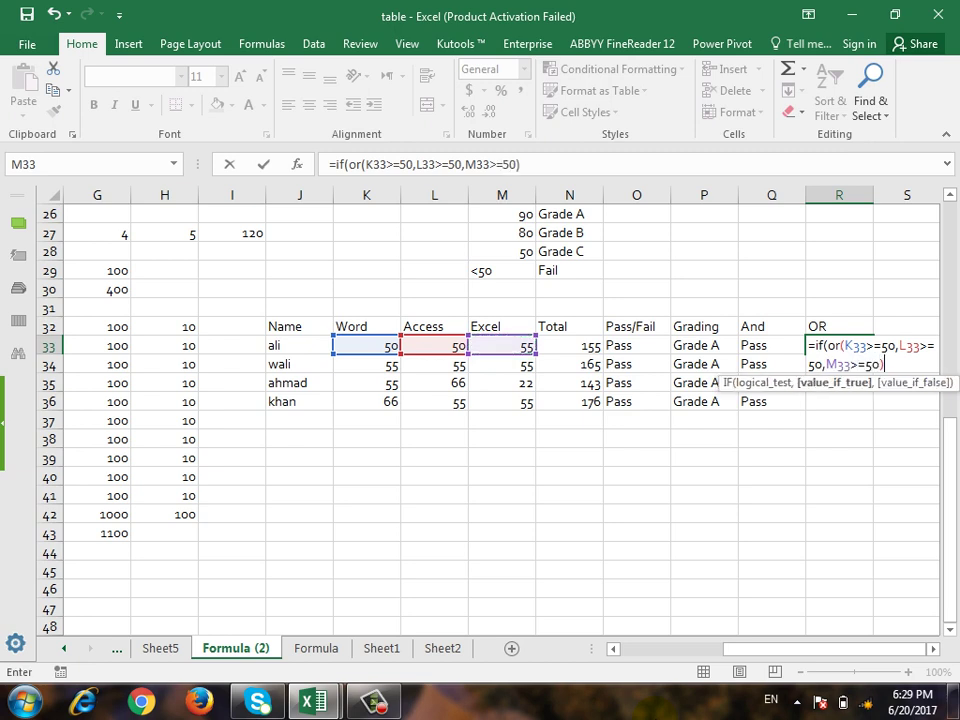
{"action": "type", "text": ",\"Pass\""}
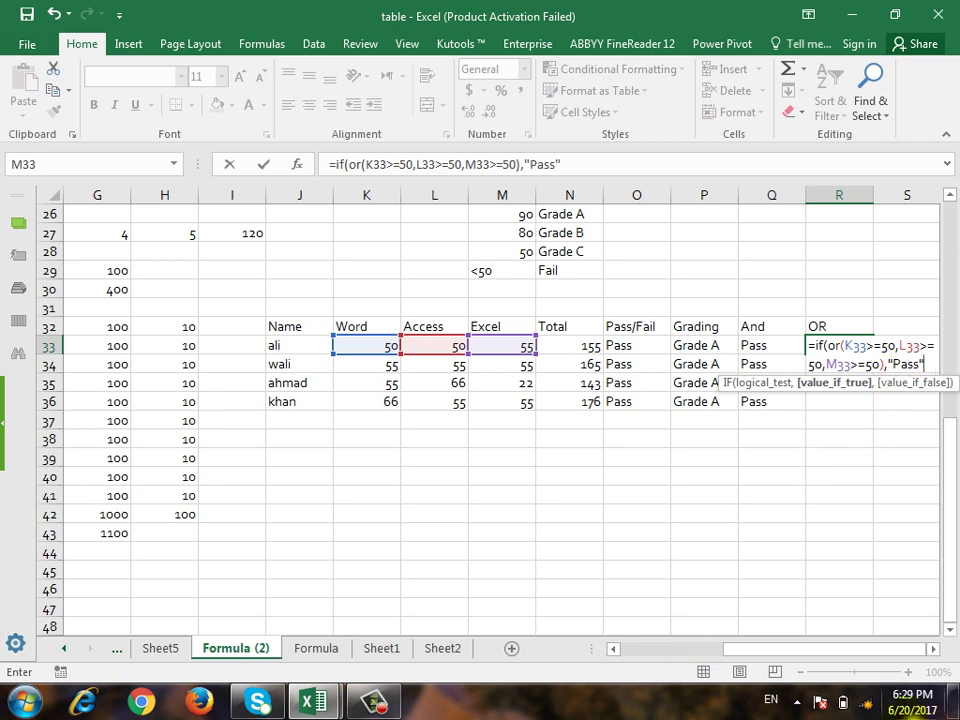
{"action": "type", "text": ",\"Fail"}
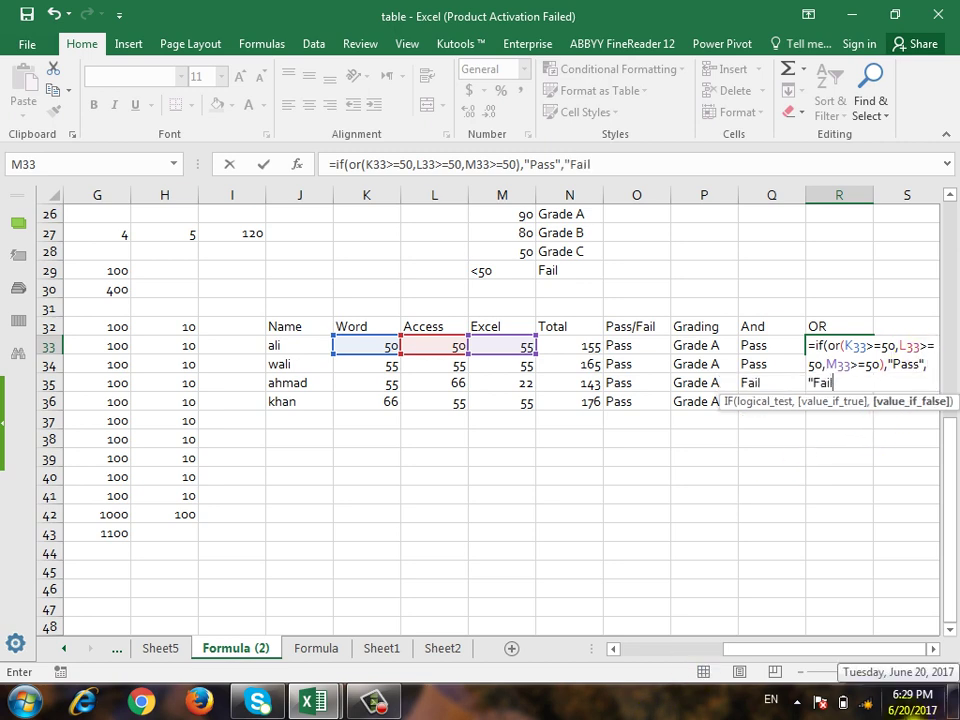
{"action": "type", "text": "\")"}
{"action": "key", "text": "Return"}
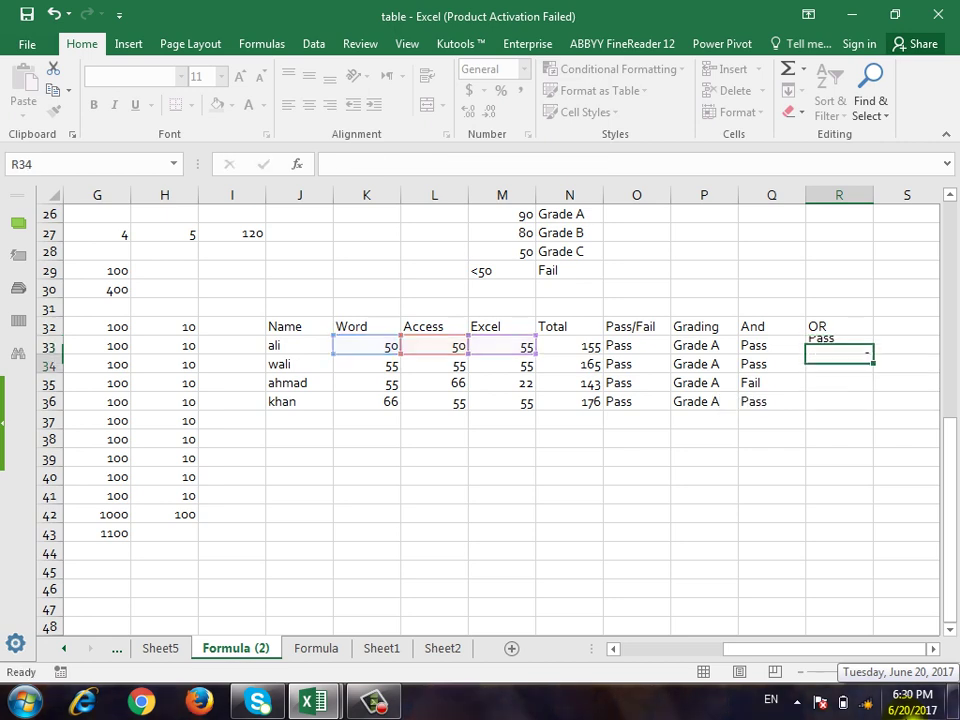
Step: Check the Word, Access and Excel marks in row 33 against the OR result in R33
{"action": "key", "text": "Up"}
{"action": "key", "text": "Left"}
{"action": "key", "text": "Left"}
{"action": "key", "text": "Left"}
{"action": "key", "text": "Left"}
{"action": "key", "text": "Left"}
{"action": "key", "text": "Left"}
{"action": "key", "text": "Left"}
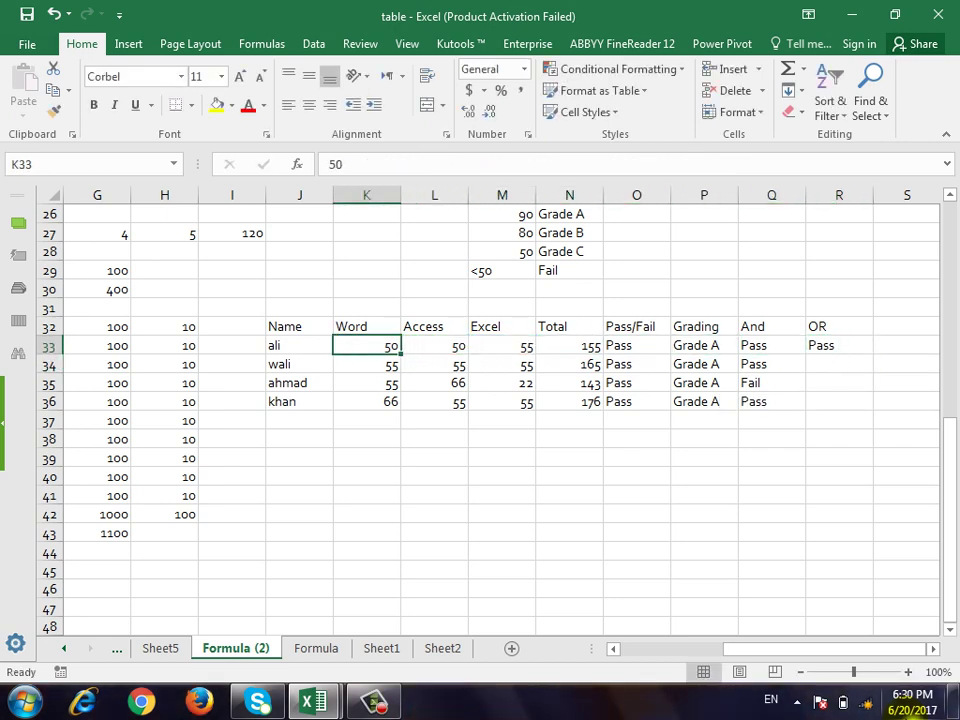
{"action": "key", "text": "Right"}
{"action": "key", "text": "Right"}
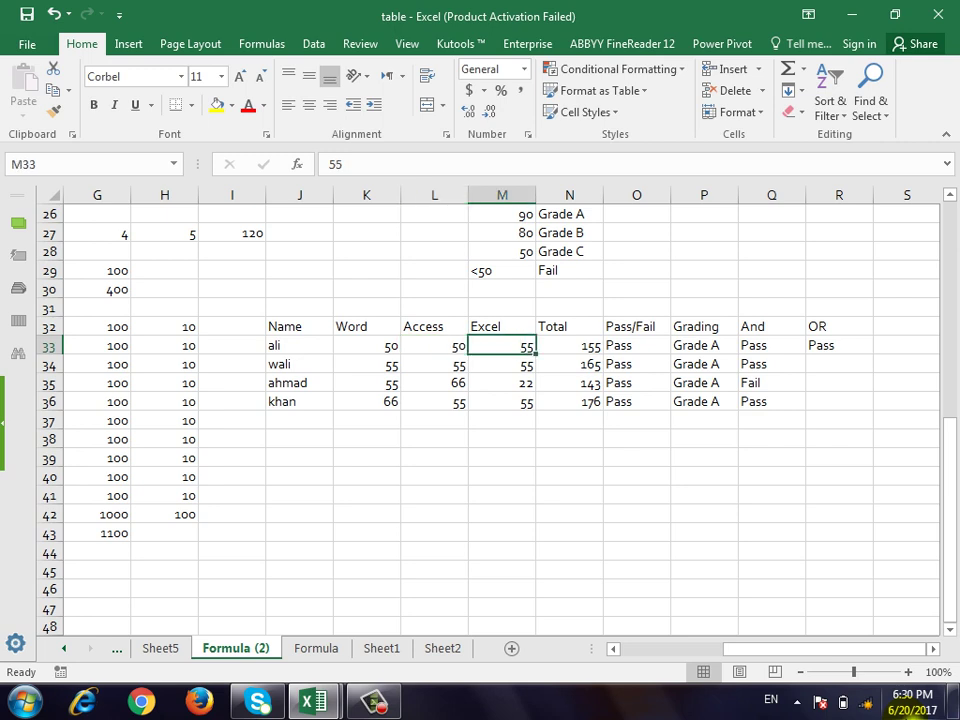
{"action": "key", "text": "Right"}
{"action": "key", "text": "Right"}
Step: Set the Word, Access and Excel marks in K33, L33 and M33 to 22
{"action": "key", "text": "Left"}
{"action": "key", "text": "Left"}
{"action": "key", "text": "Left"}
{"action": "key", "text": "Left"}
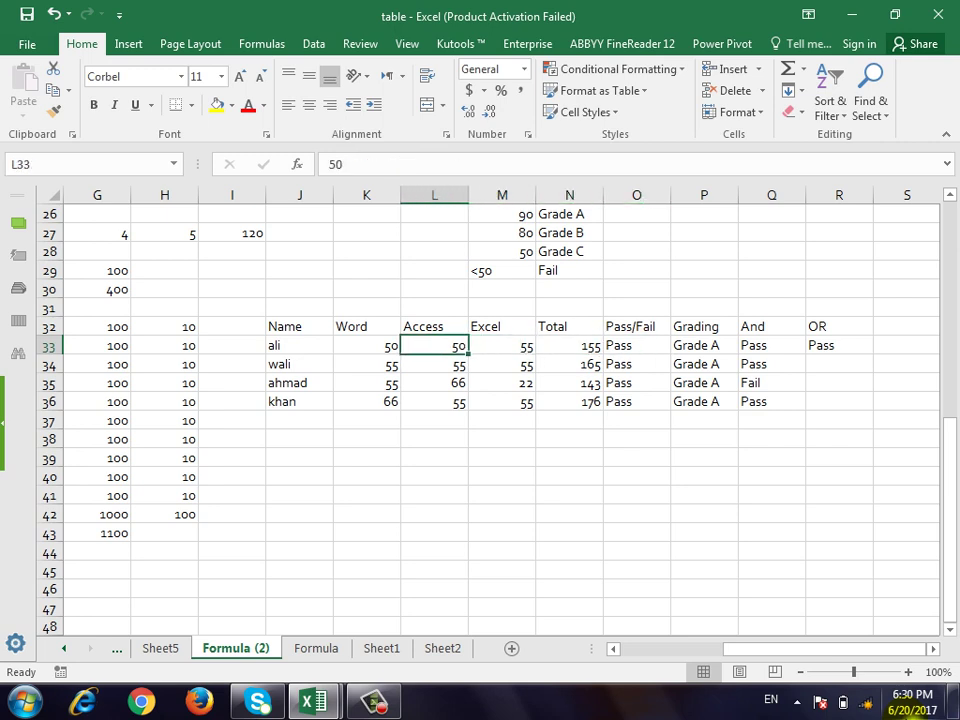
{"action": "type", "text": "22"}
{"action": "key", "text": "Right"}
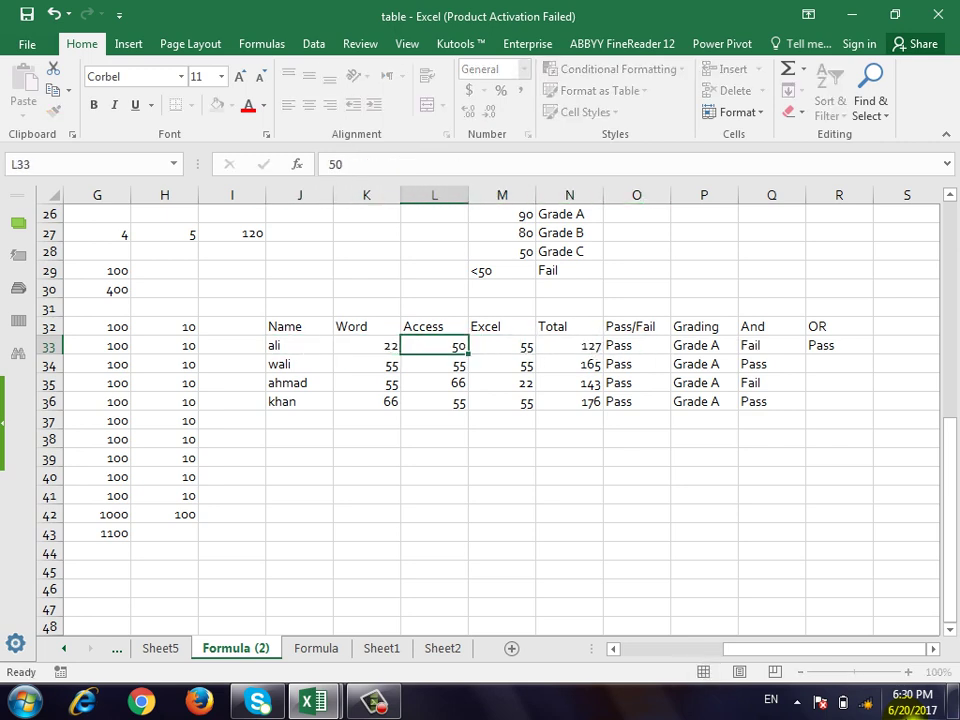
{"action": "type", "text": "22"}
{"action": "key", "text": "Return"}
{"action": "key", "text": "Up"}
{"action": "key", "text": "Right"}
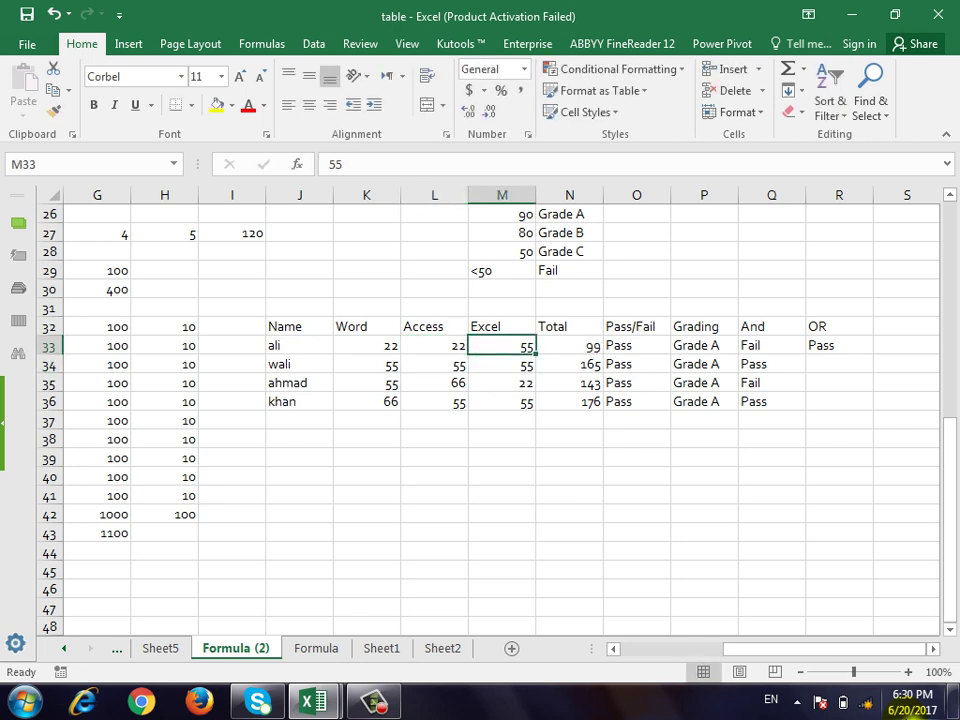
{"action": "type", "text": "22"}
{"action": "key", "text": "Return"}
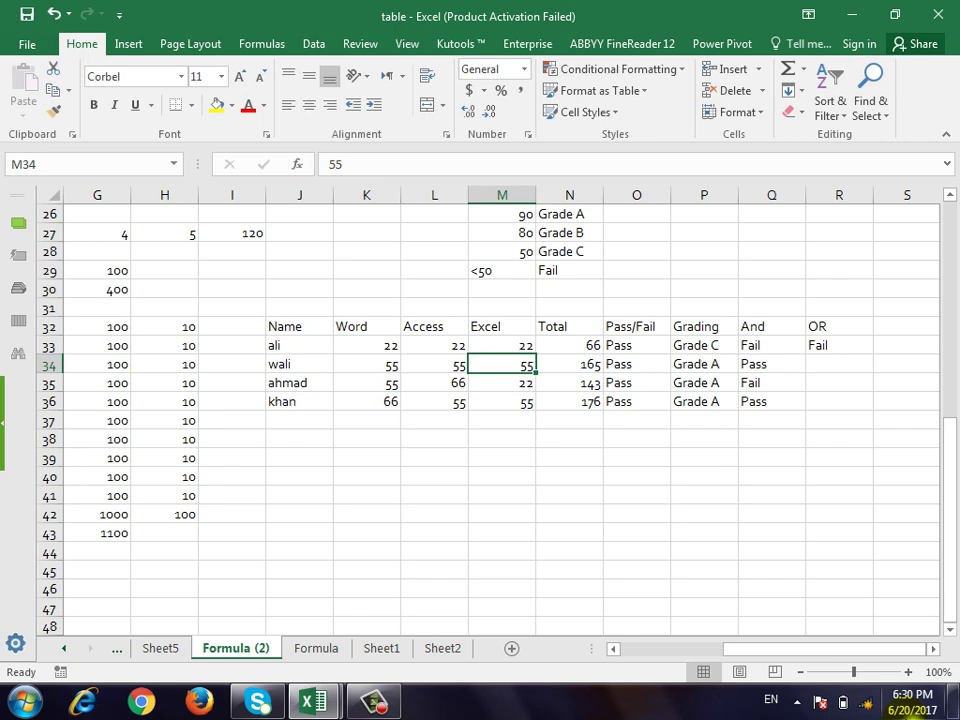
Step: Review the row 33 marks, total and pass/fail results alongside the OR result
{"action": "key", "text": "Up"}
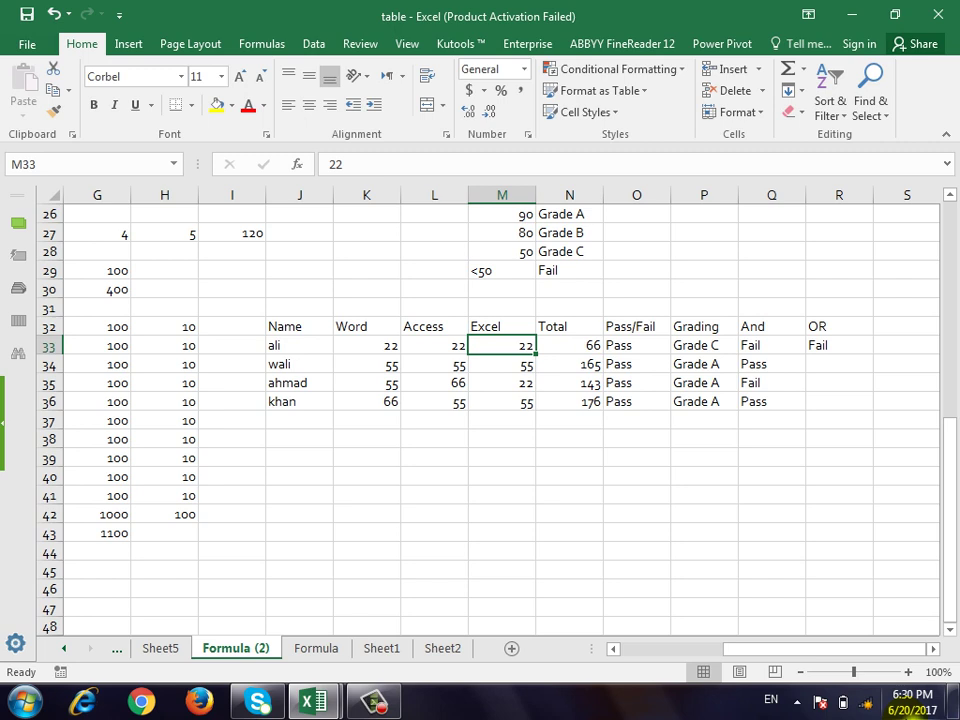
{"action": "key", "text": "Right"}
{"action": "key", "text": "Right"}
{"action": "key", "text": "Right"}
{"action": "key", "text": "Right"}
{"action": "key", "text": "Left"}
{"action": "key", "text": "Left"}
{"action": "key", "text": "Left"}
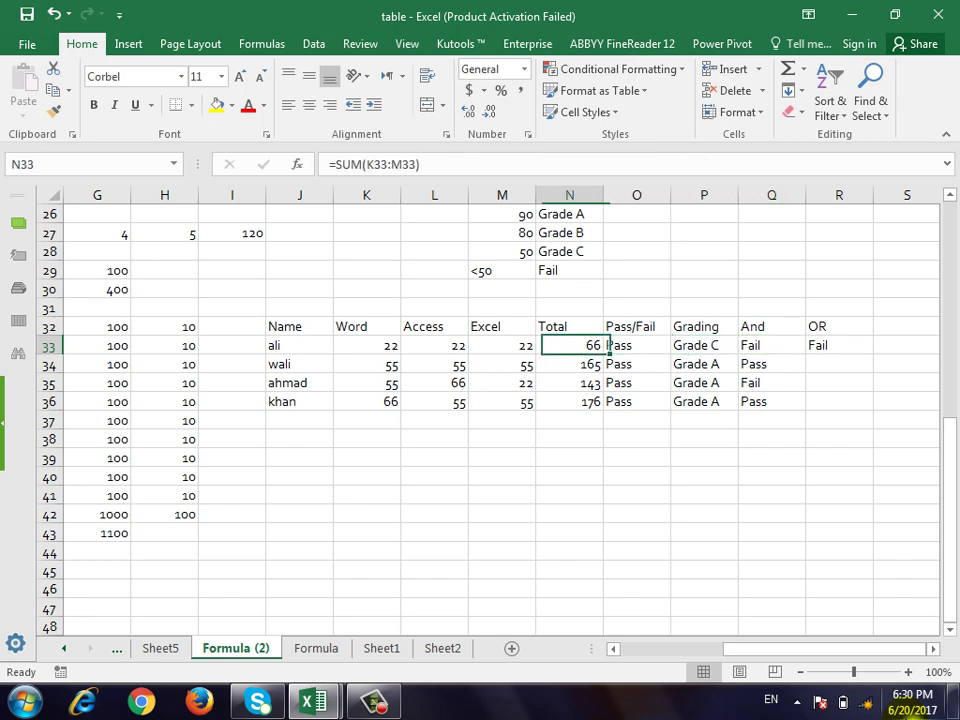
{"action": "key", "text": "Left"}
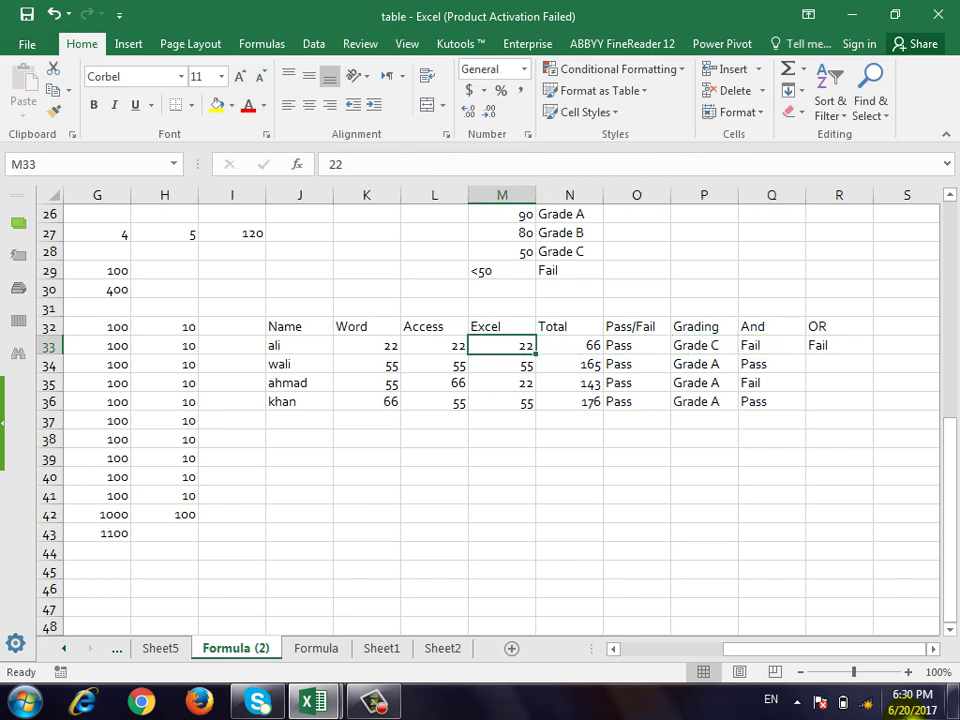
Step: Add the column heading "Not" in S32, next to the OR heading
{"action": "key", "text": "Right"}
{"action": "key", "text": "Right"}
{"action": "key", "text": "Right"}
{"action": "key", "text": "Right"}
{"action": "key", "text": "Right"}
{"action": "key", "text": "Right"}
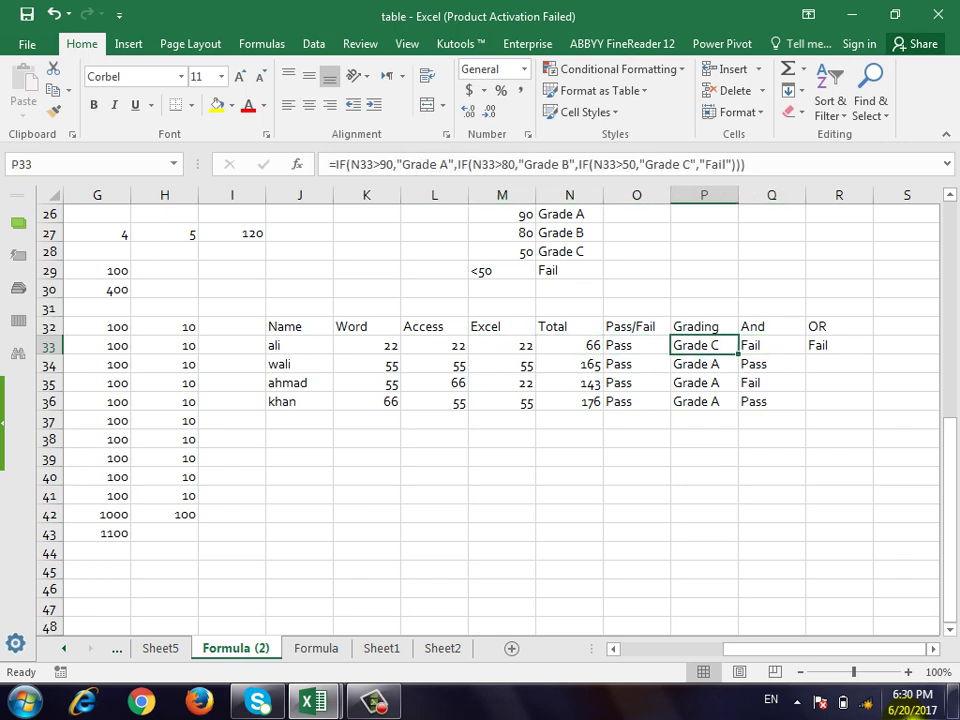
{"action": "key", "text": "Left"}
{"action": "key", "text": "Up"}
{"action": "key", "text": "Right"}
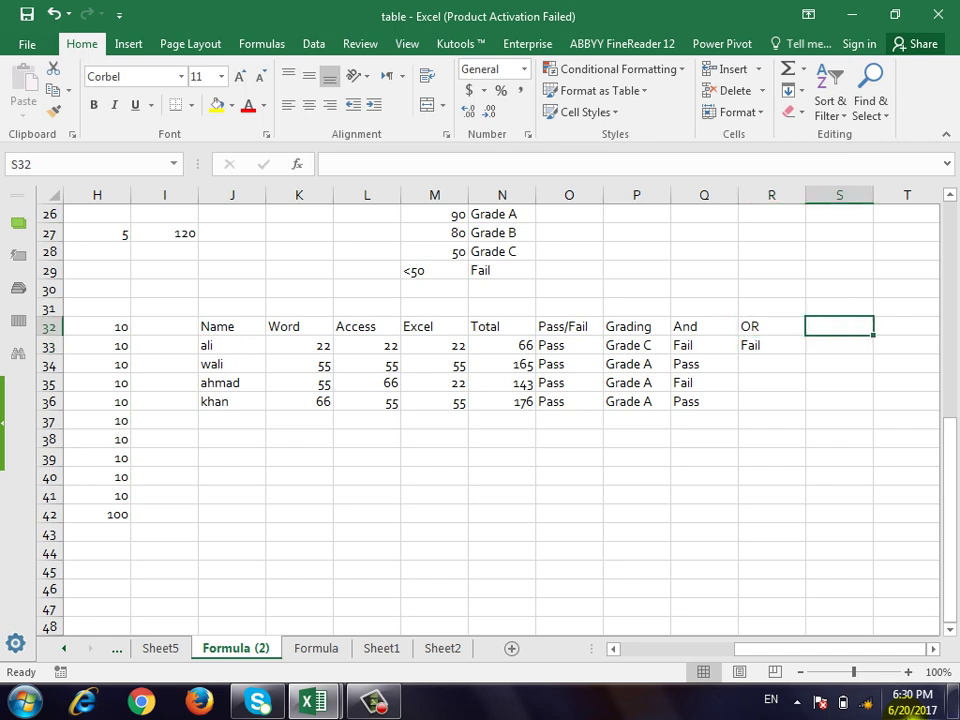
{"action": "type", "text": "Not"}
{"action": "key", "text": "Return"}
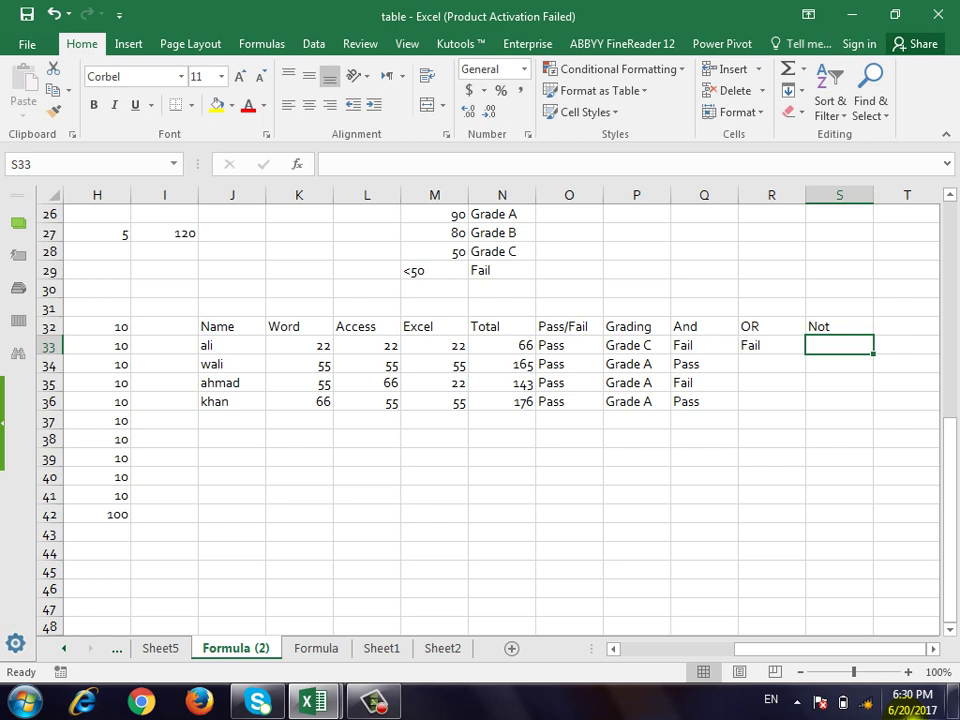
{"action": "left_click", "coordinate": [570, 347]}
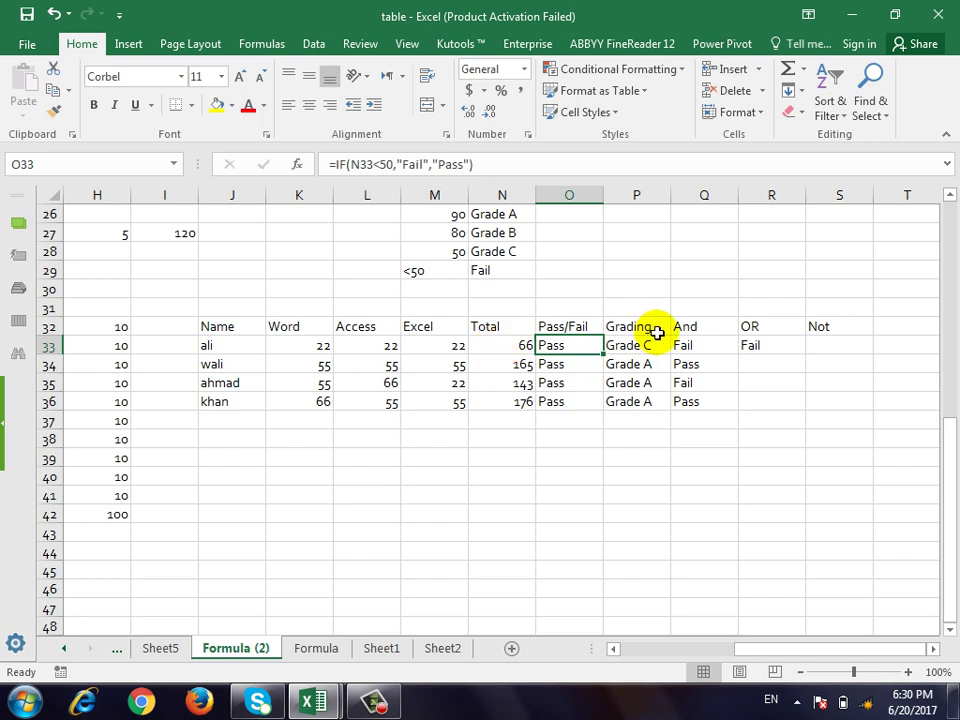
{"action": "scroll", "coordinate": [660, 375], "scroll_direction": "up", "scroll_amount": 1}
{"action": "scroll", "coordinate": [650, 395], "scroll_direction": "down", "scroll_amount": 2}
{"action": "scroll", "coordinate": [647, 409], "scroll_direction": "up", "scroll_amount": 1}
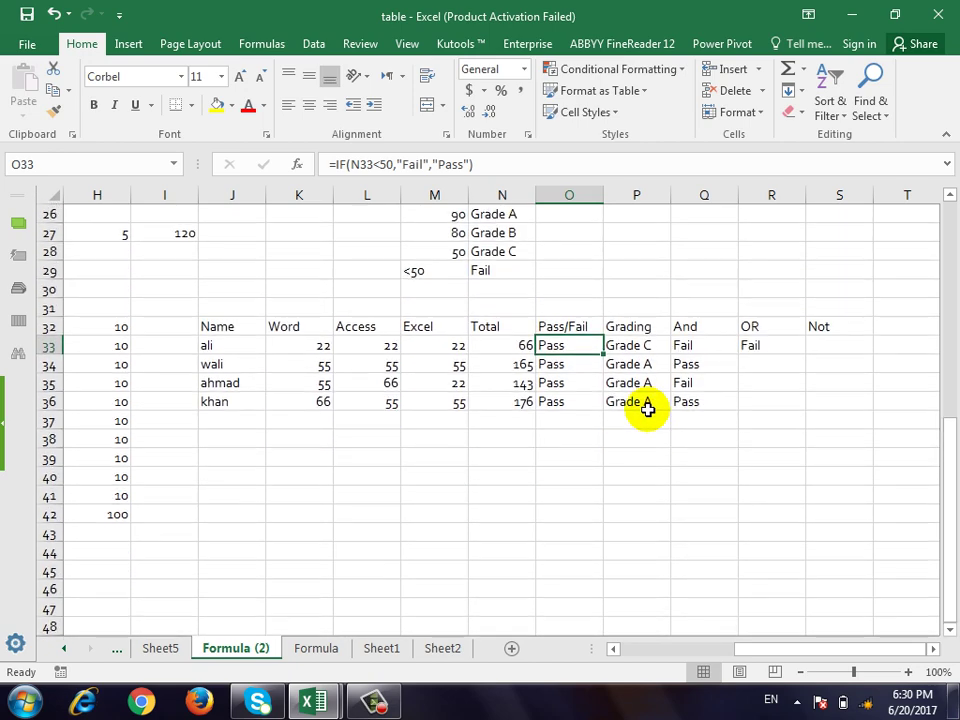
{"action": "left_click", "coordinate": [397, 711]}
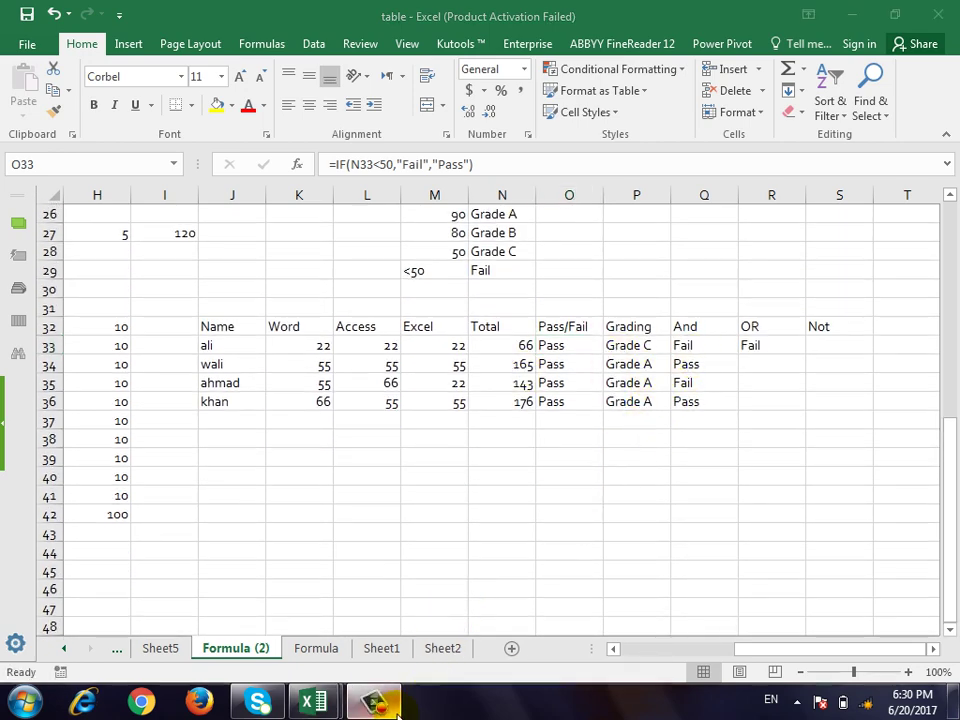